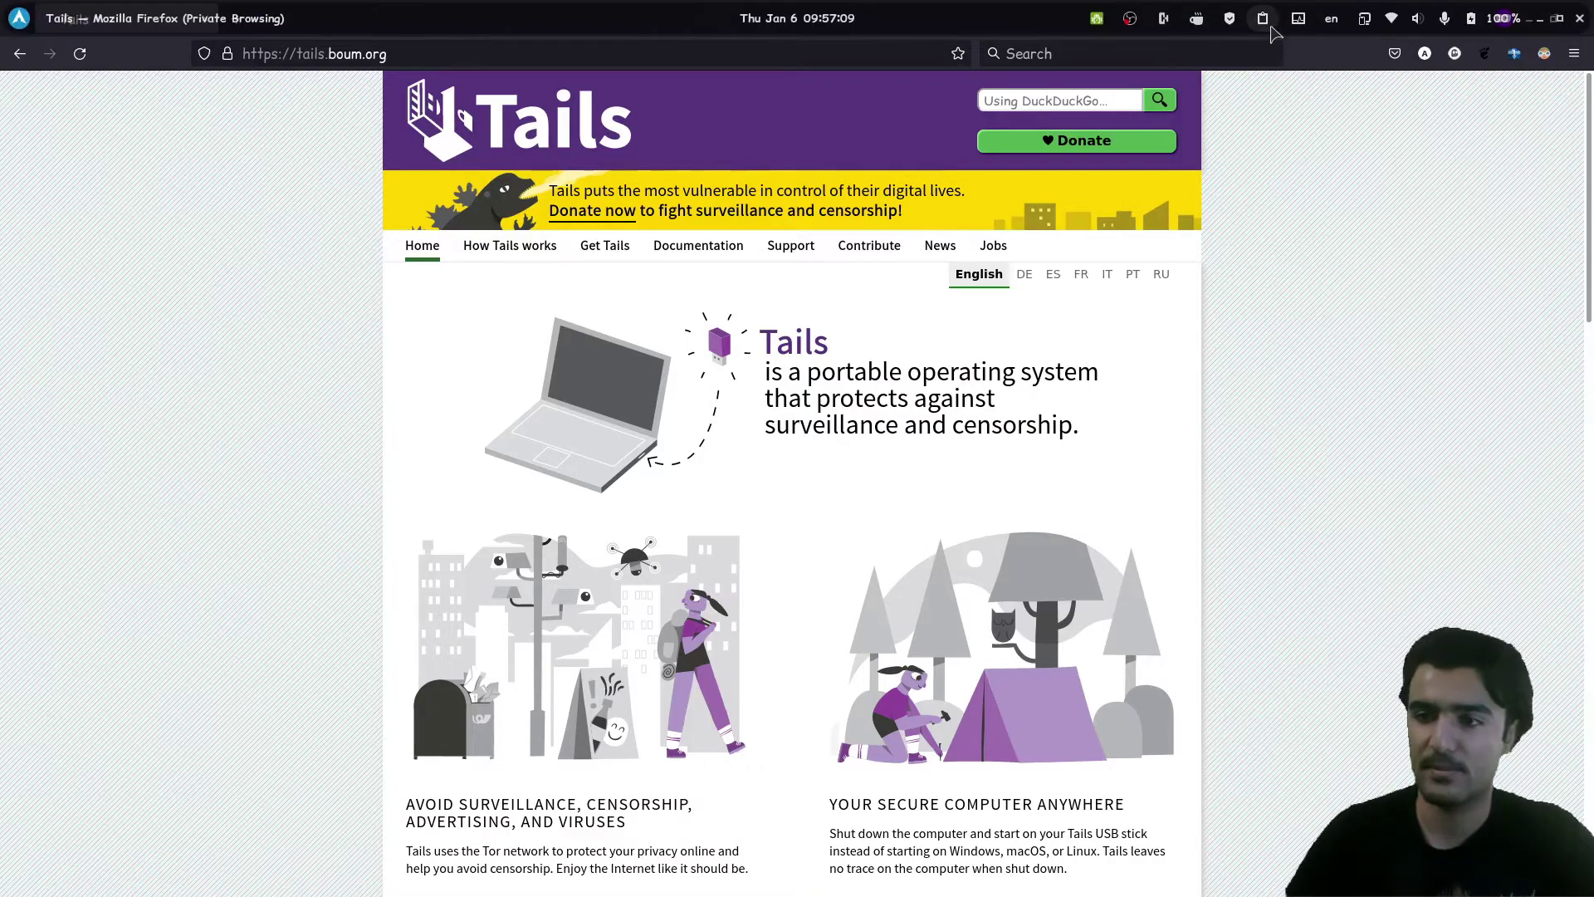
{"action": "left_click", "coordinate": [1263, 18]}
{"action": "left_click", "coordinate": [1554, 165]}
{"action": "left_click", "coordinate": [1554, 165]}
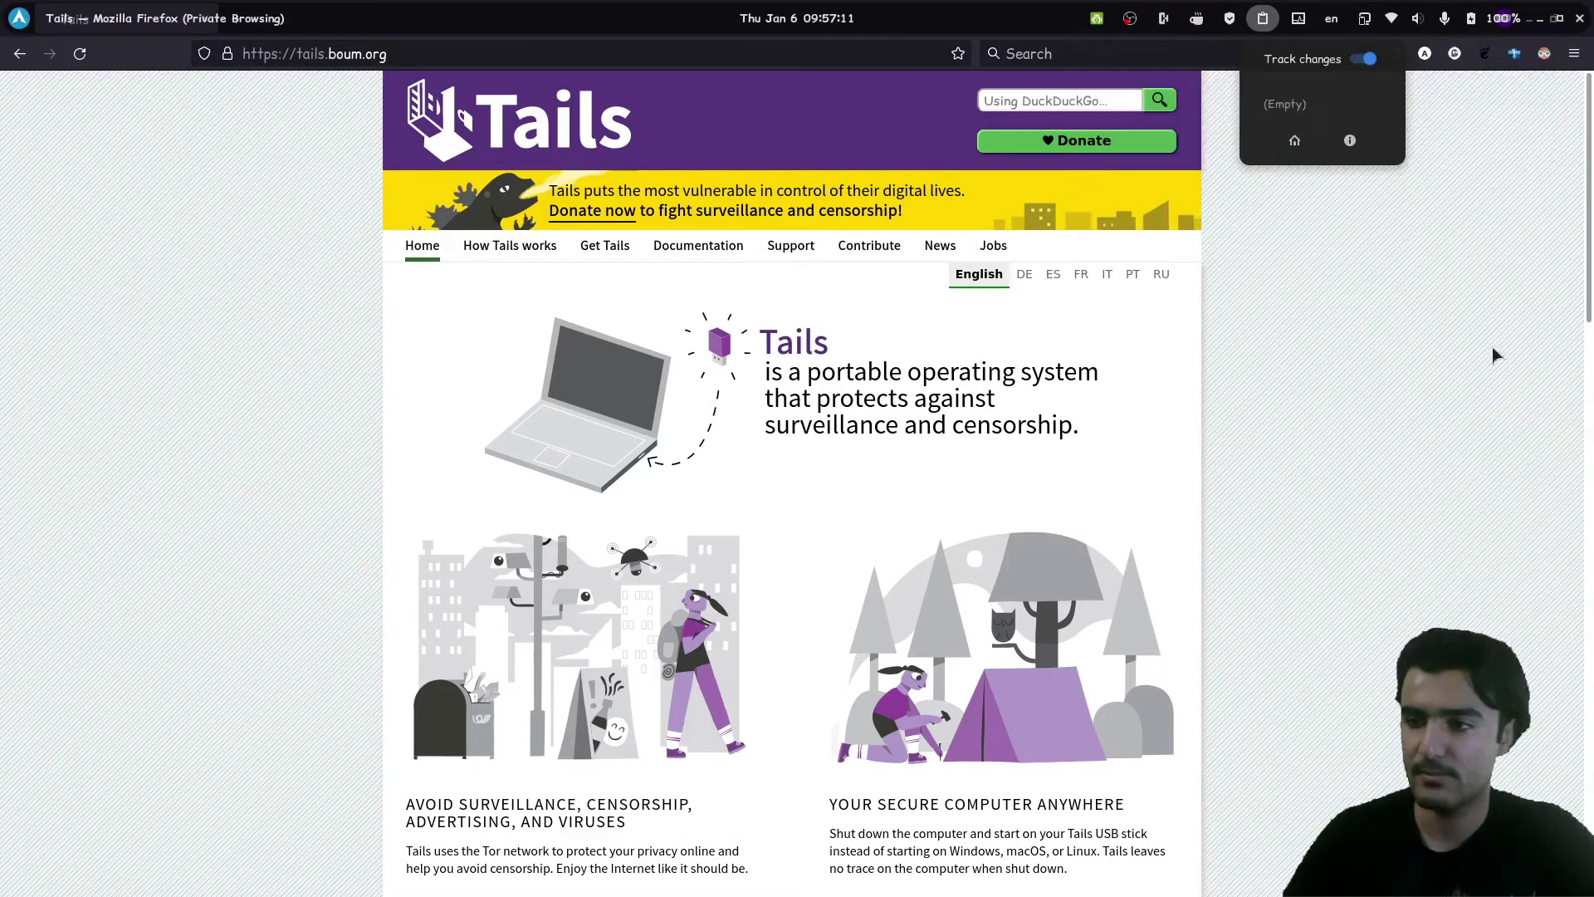
Open the Get Tails download page on the Tails website and turn on Dark Reader for it.
{"action": "left_click", "coordinate": [807, 332]}
{"action": "left_click", "coordinate": [610, 247]}
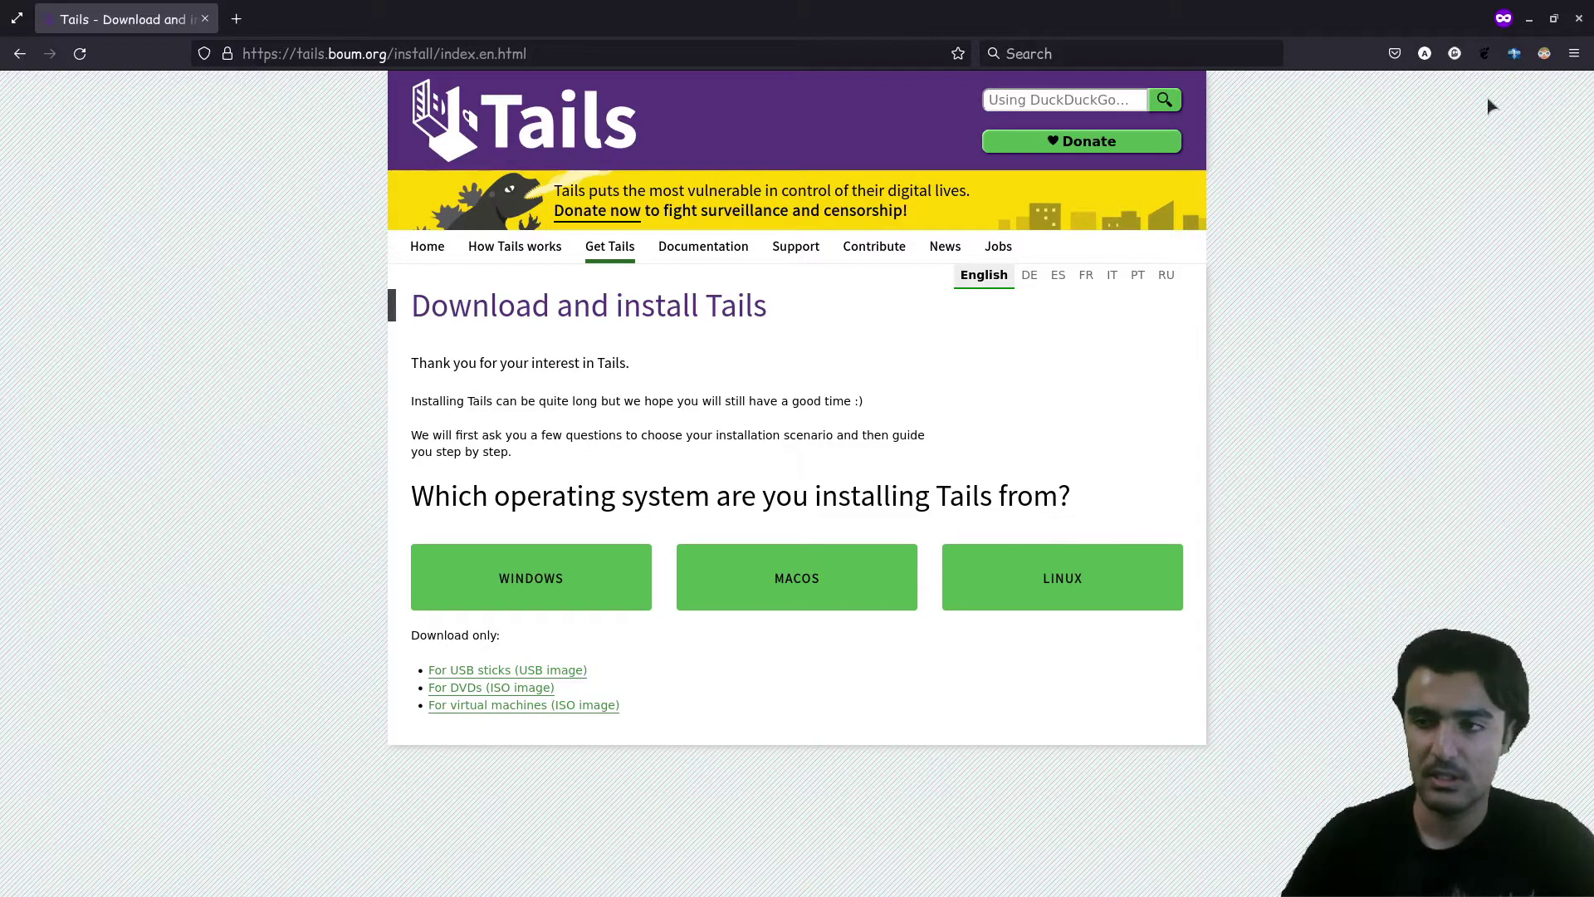
{"action": "left_click", "coordinate": [1544, 53]}
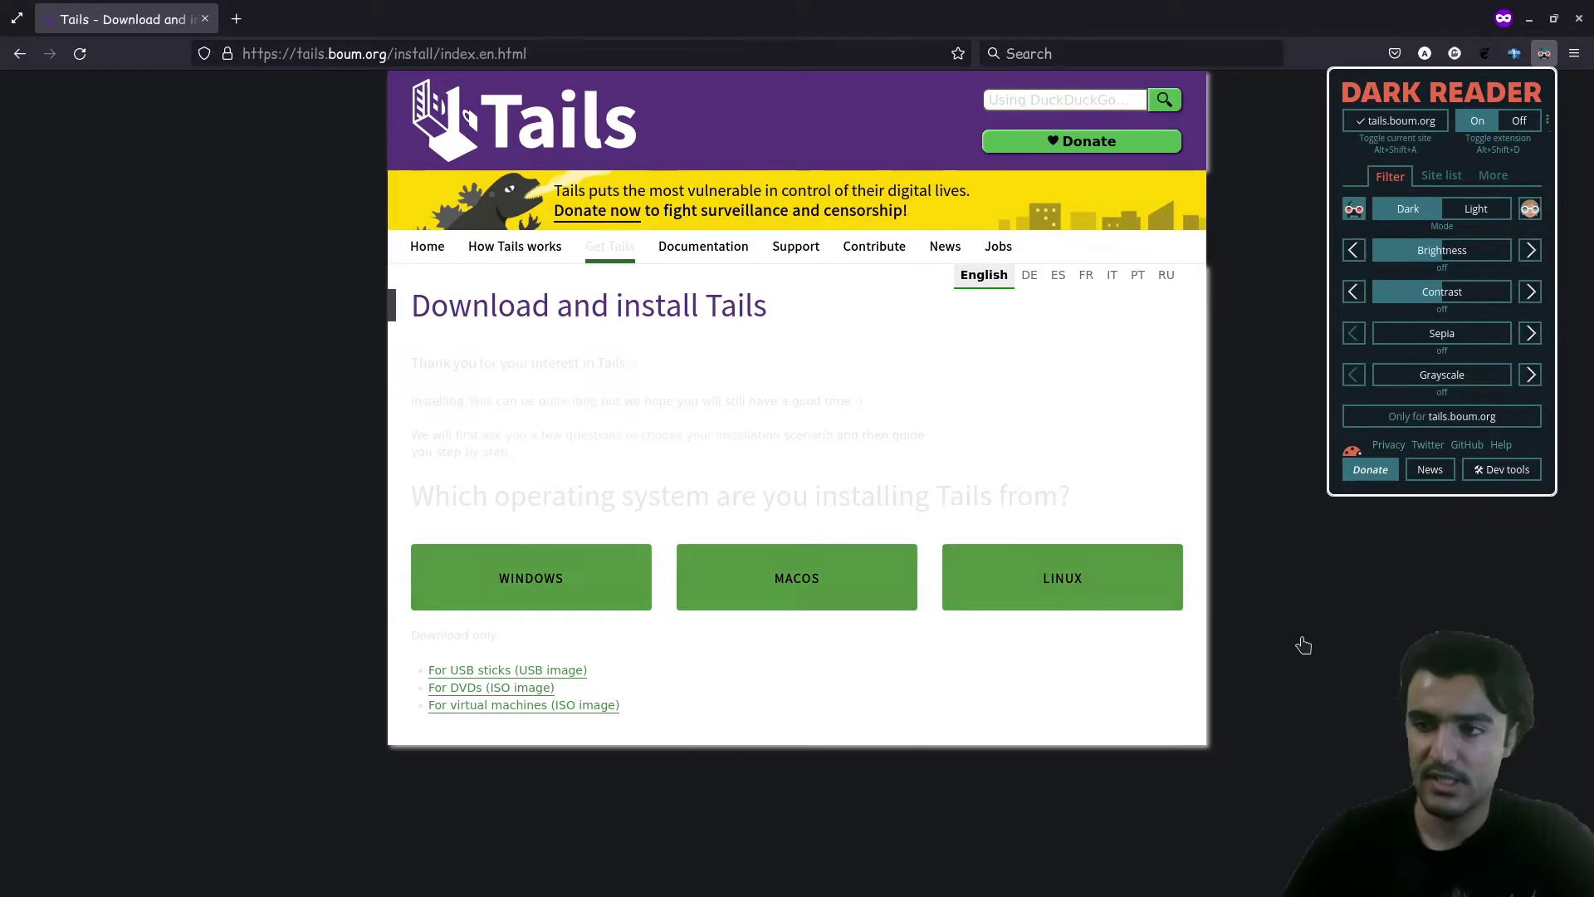
{"action": "left_click", "coordinate": [1305, 645]}
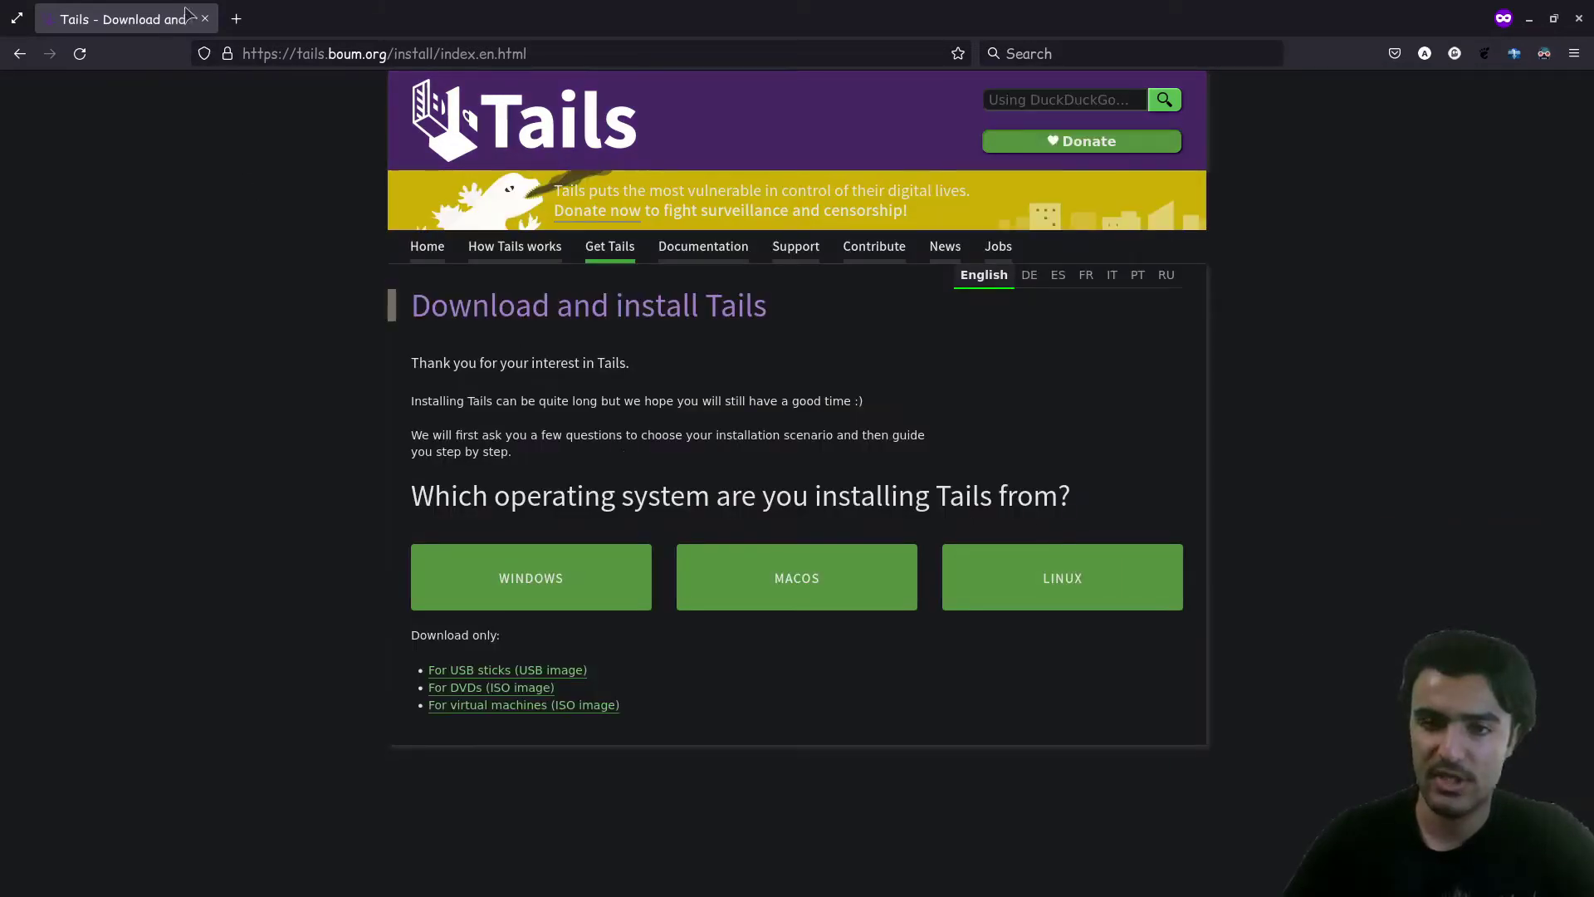
Switch to the file manager's Downloads folder and select tails-amd64-4.25.iso.
{"action": "key", "text": "alt+Tab"}
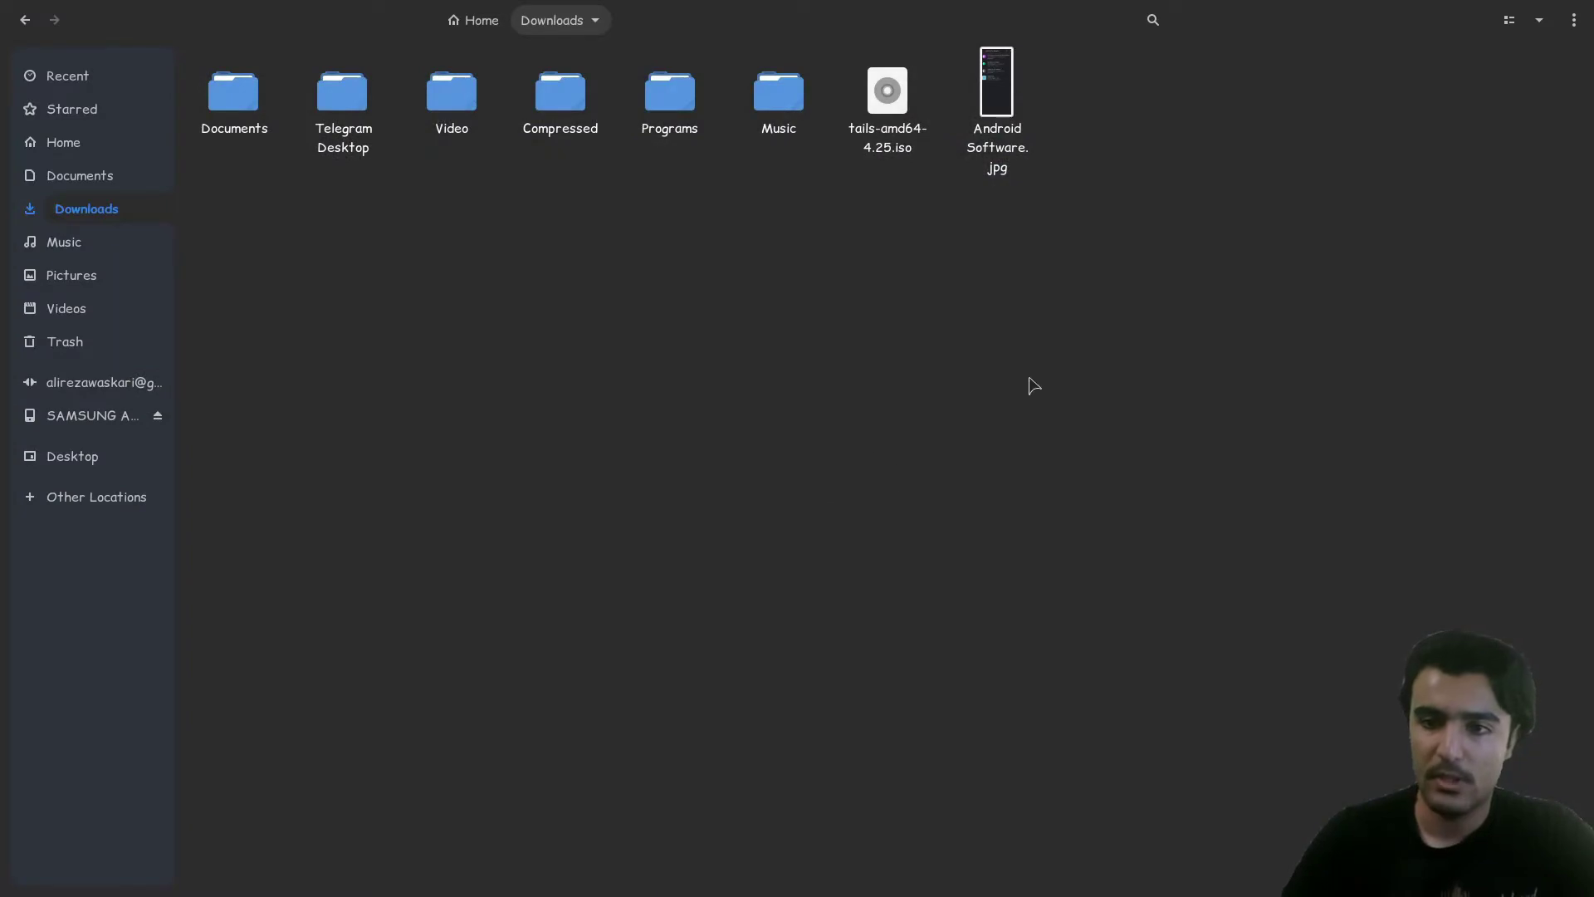
{"action": "left_click", "coordinate": [890, 108]}
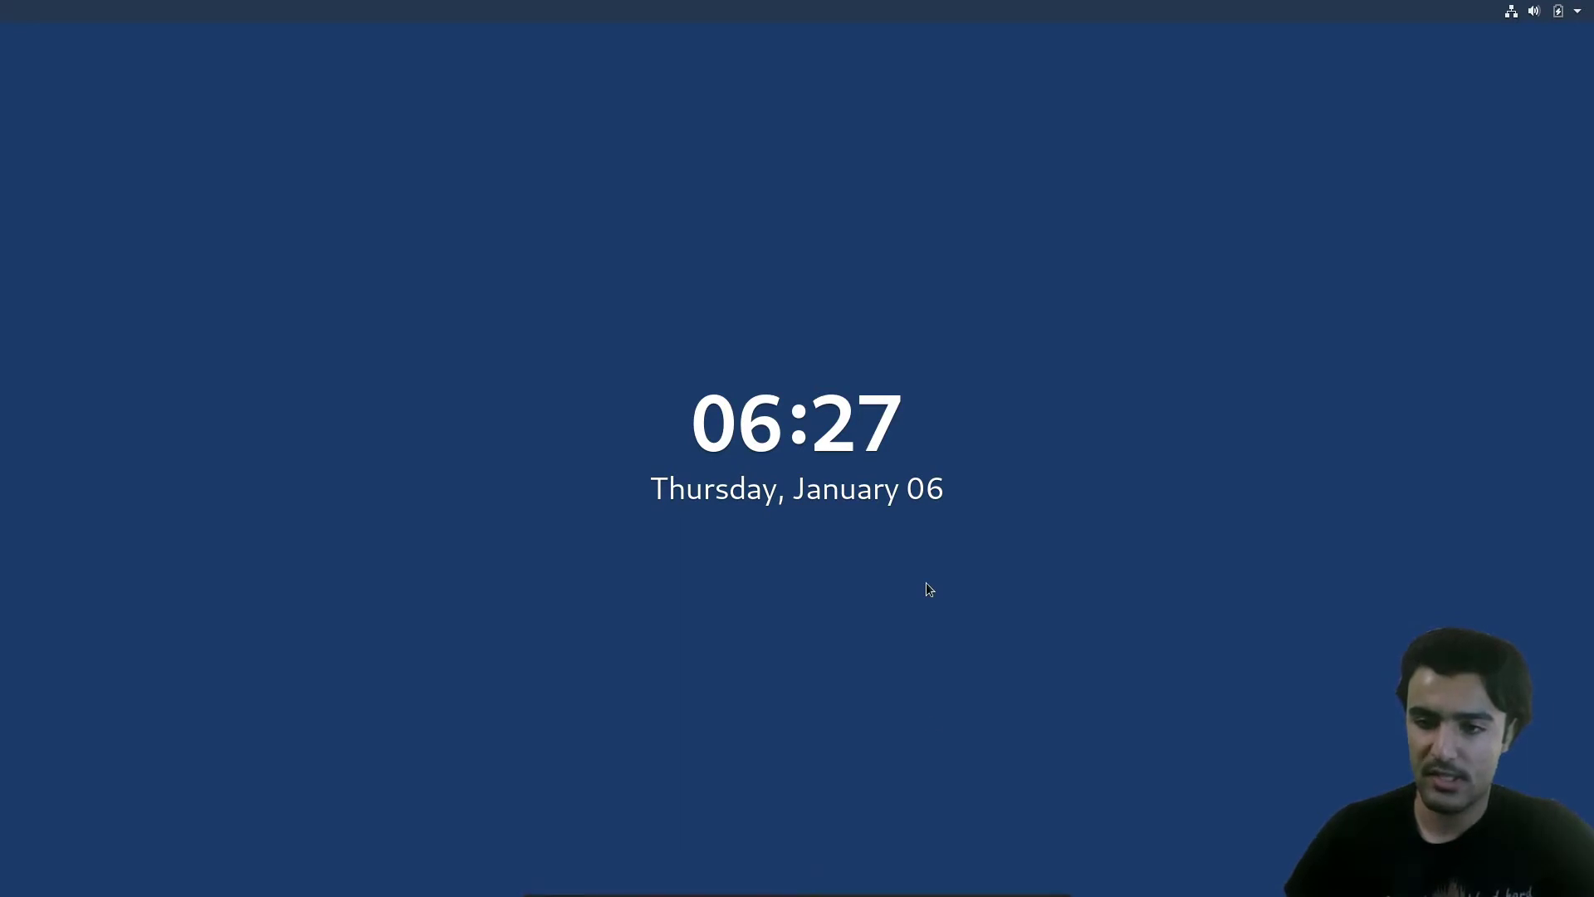
Unlock the Tails session of the amnesia account by entering the account password.
{"action": "left_click", "coordinate": [933, 210]}
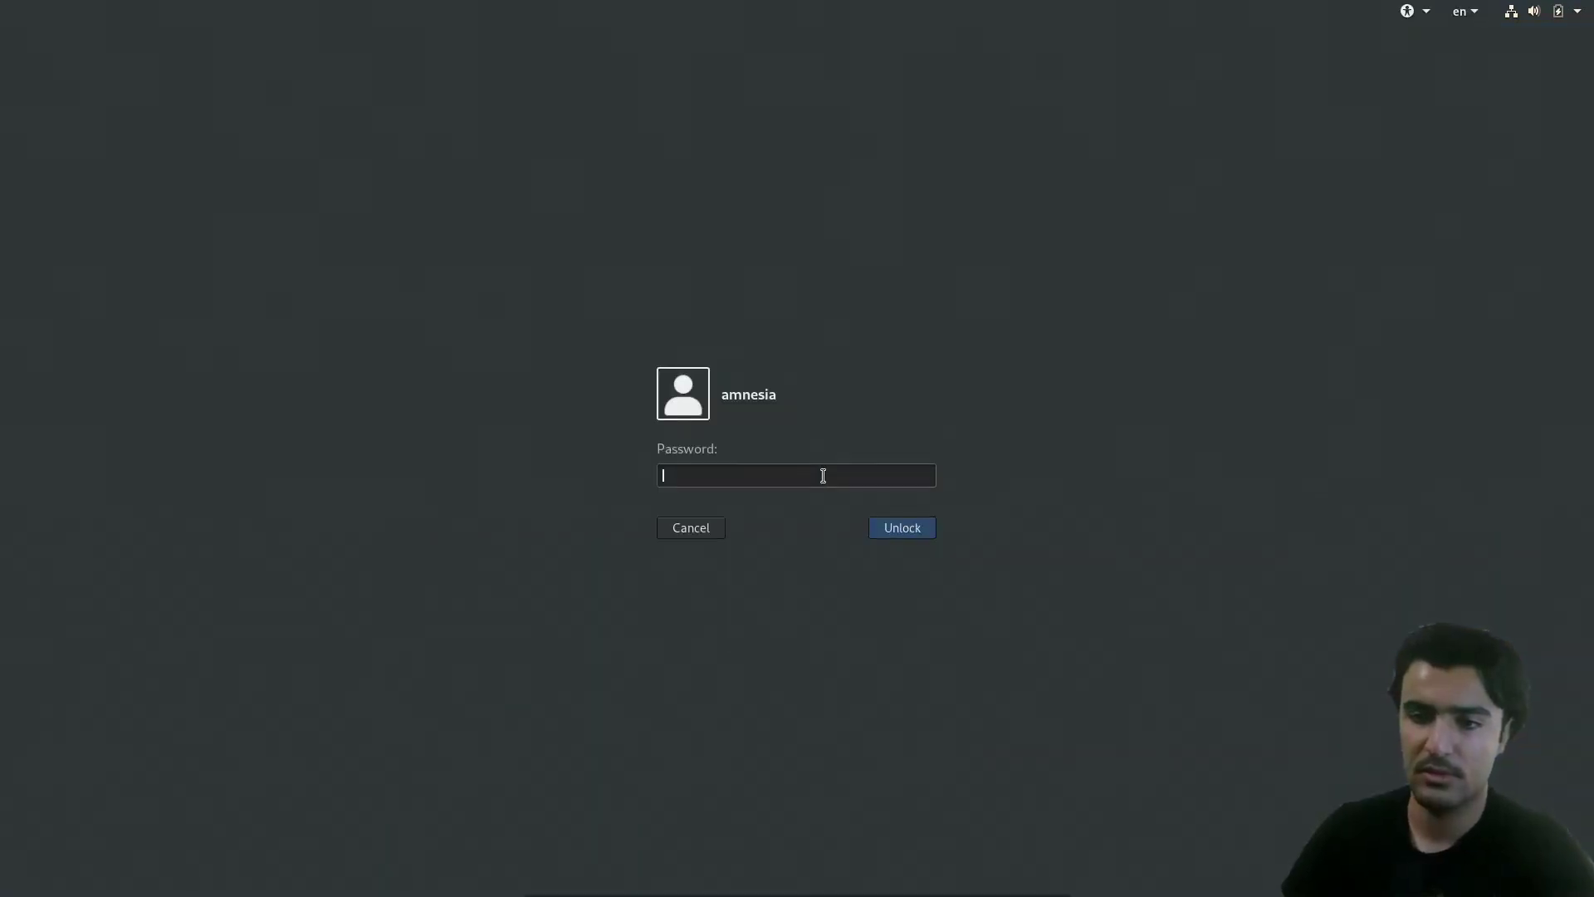
{"action": "type", "text": "******"}
{"action": "key", "text": "Return"}
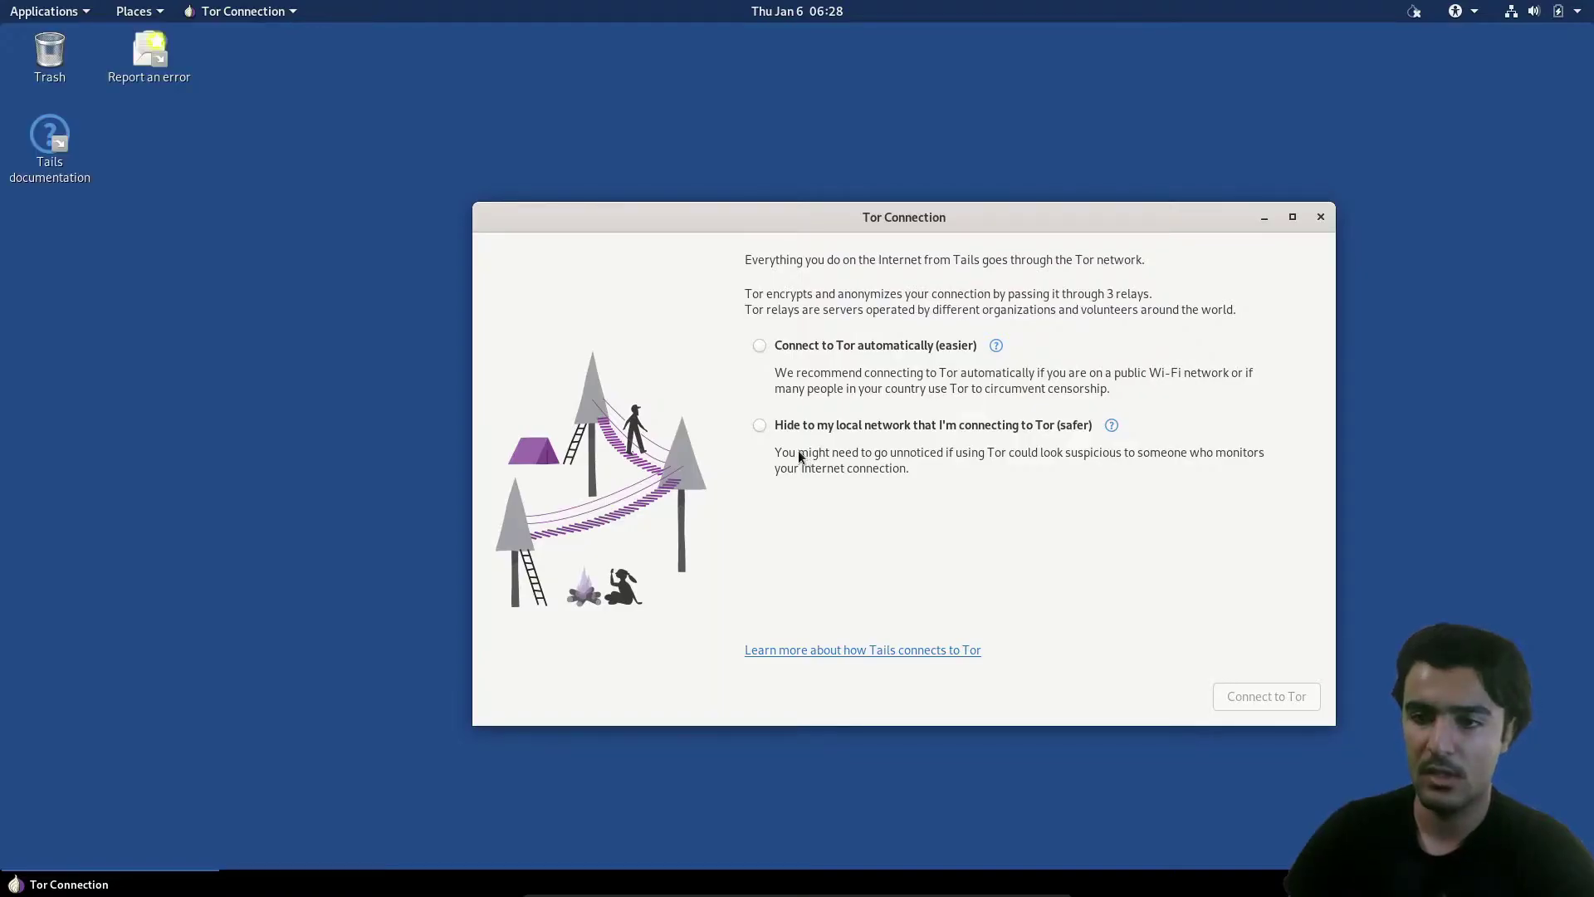
{"action": "left_click_drag", "start_coordinate": [840, 221], "coordinate": [808, 203]}
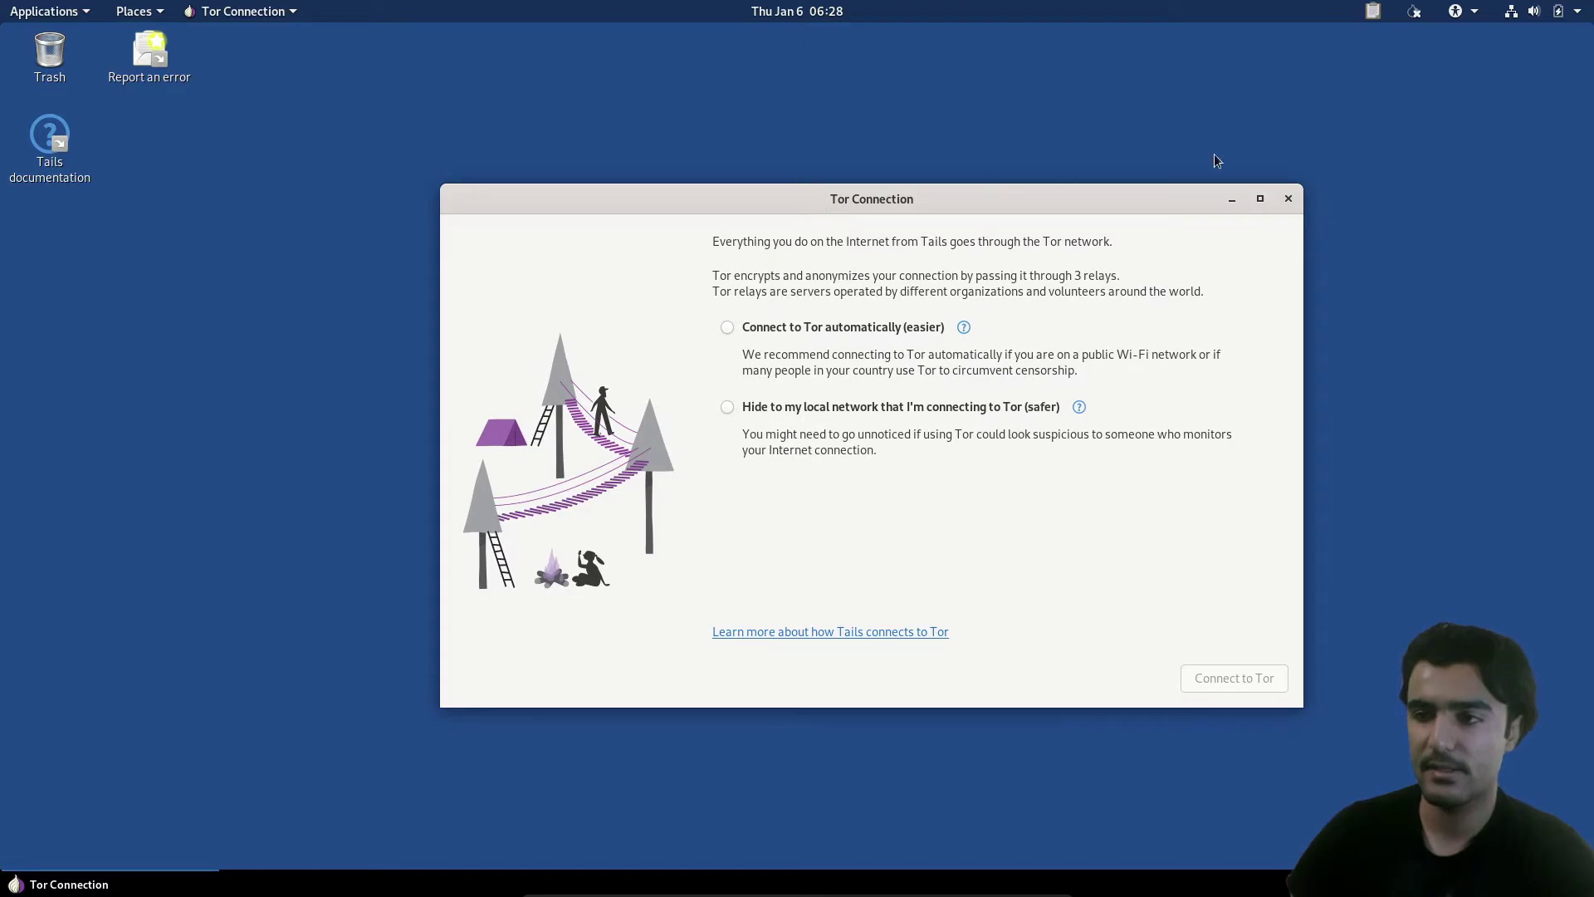
{"action": "left_click", "coordinate": [1416, 13]}
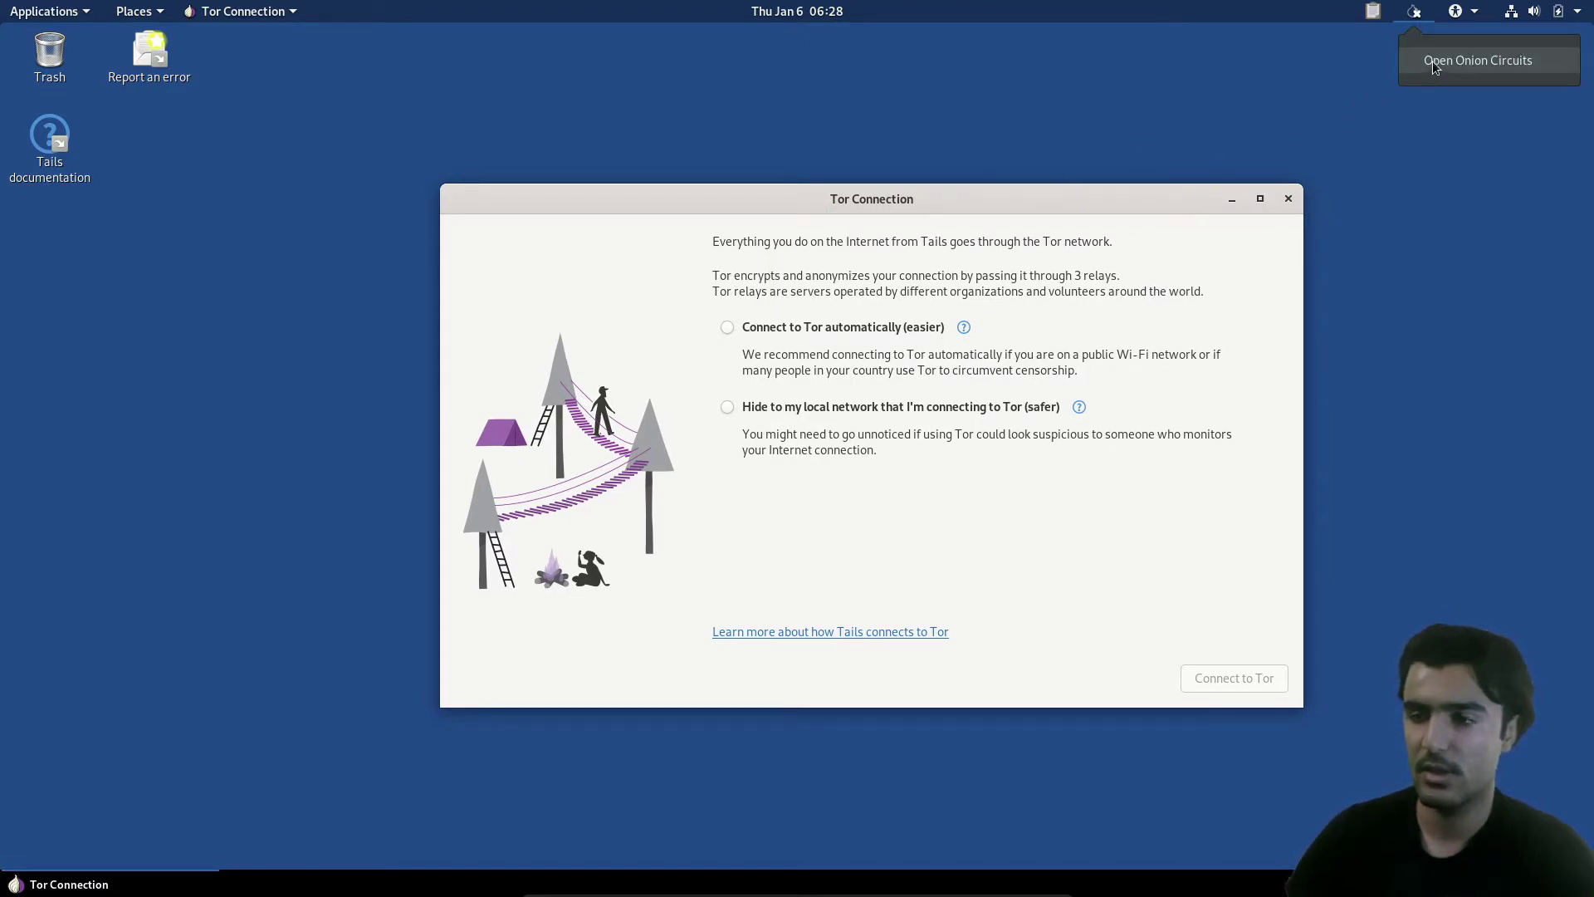
{"action": "left_click", "coordinate": [1422, 16]}
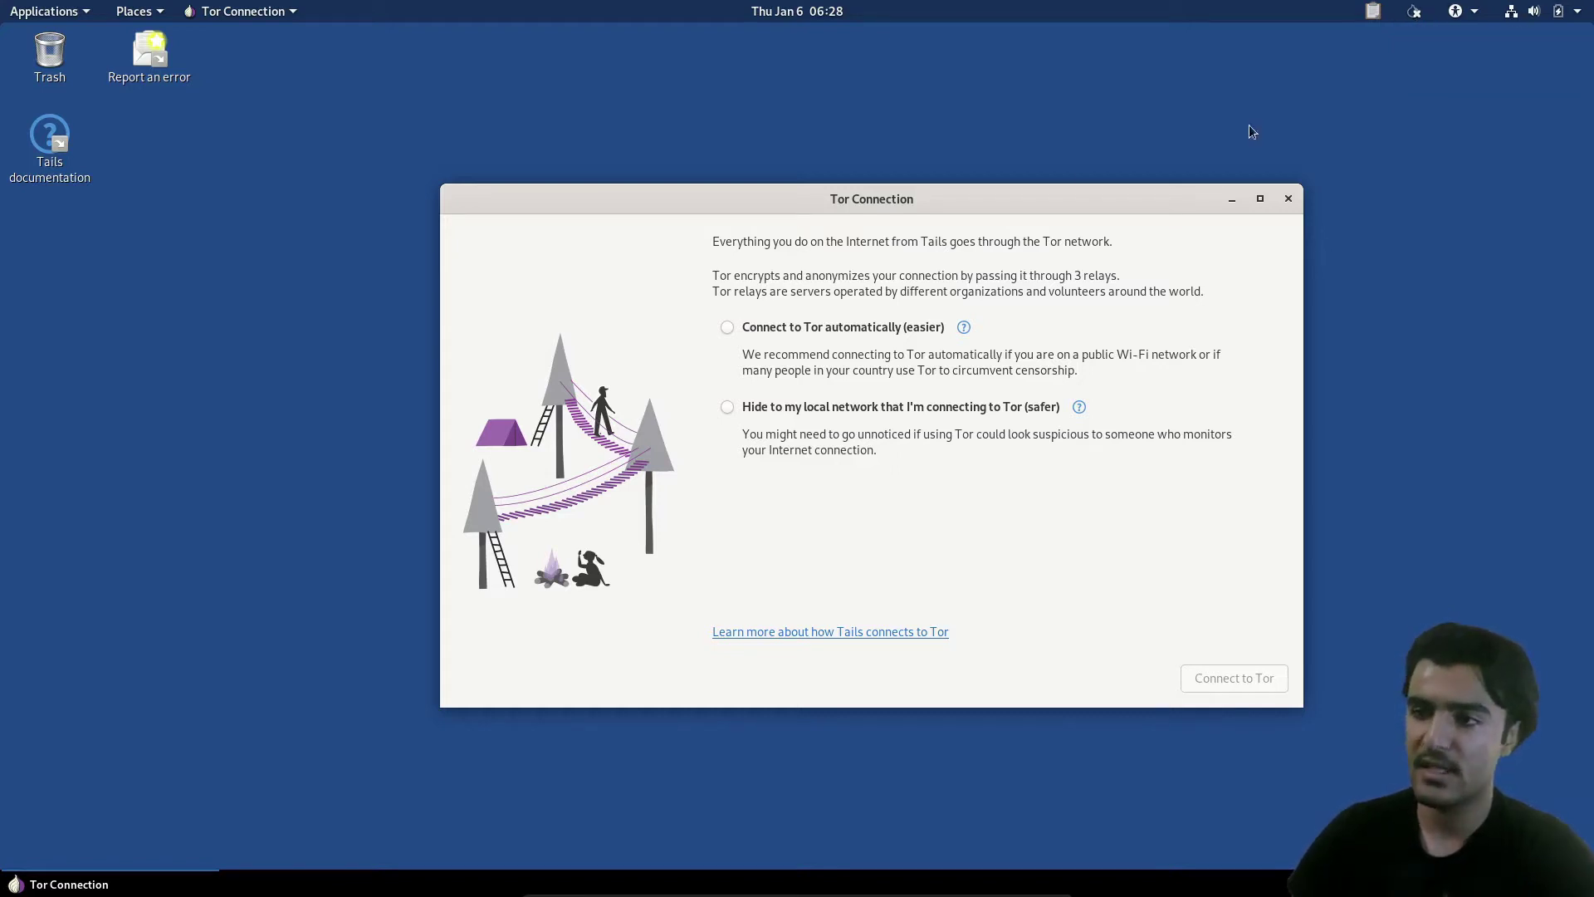
{"action": "left_click_drag", "start_coordinate": [648, 189], "coordinate": [617, 180]}
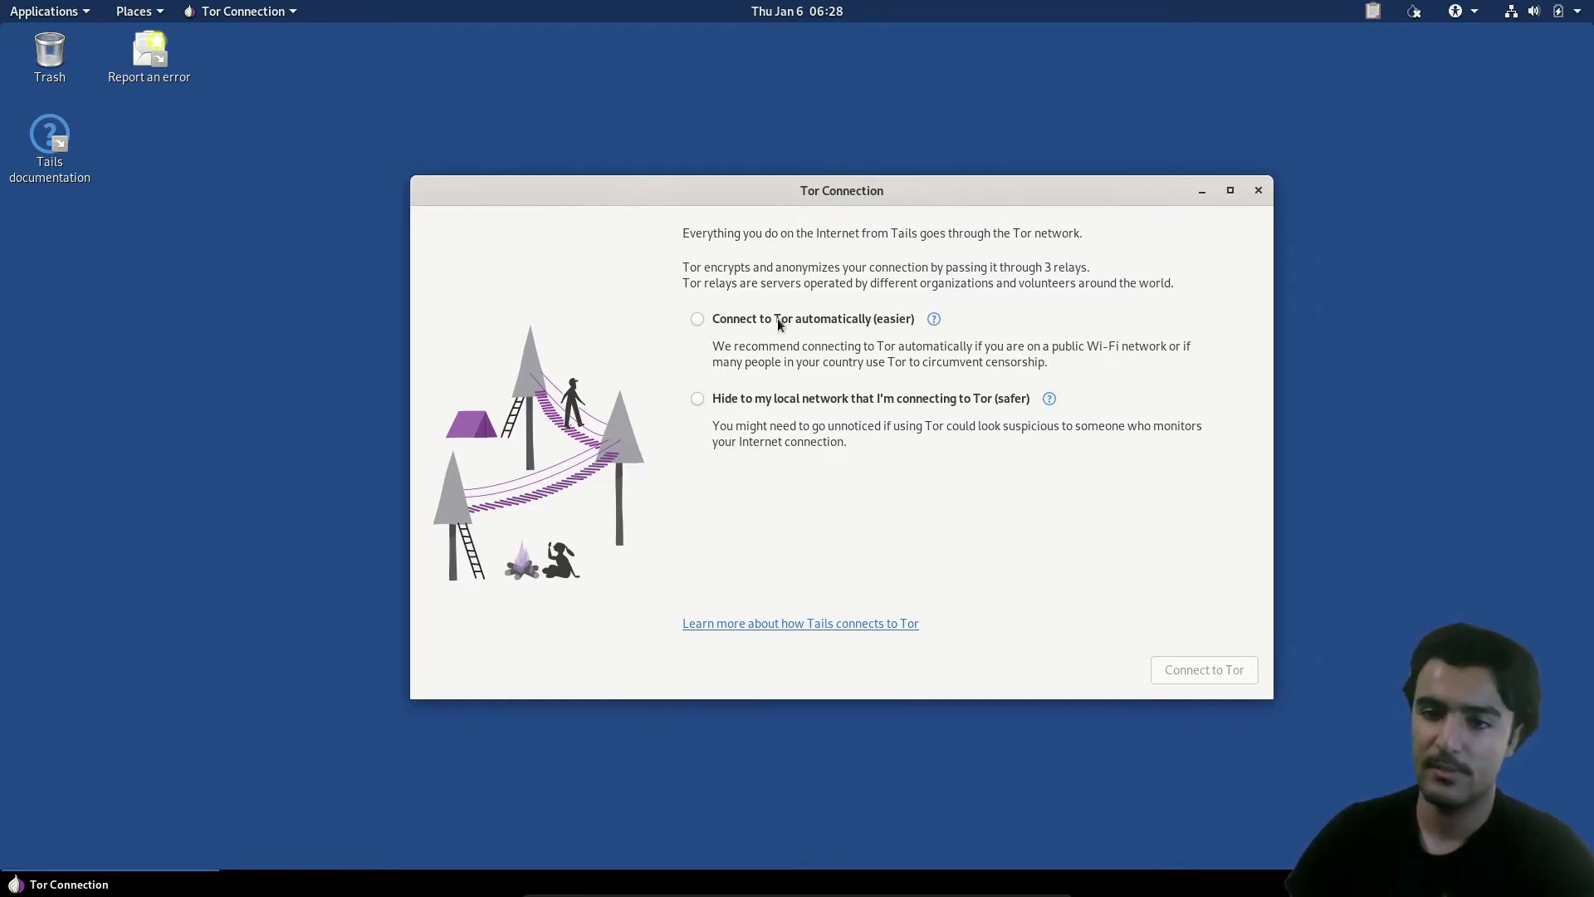
Connect to Tor automatically with Configure a Tor bridge enabled, using a default bridge.
{"action": "left_click", "coordinate": [705, 319]}
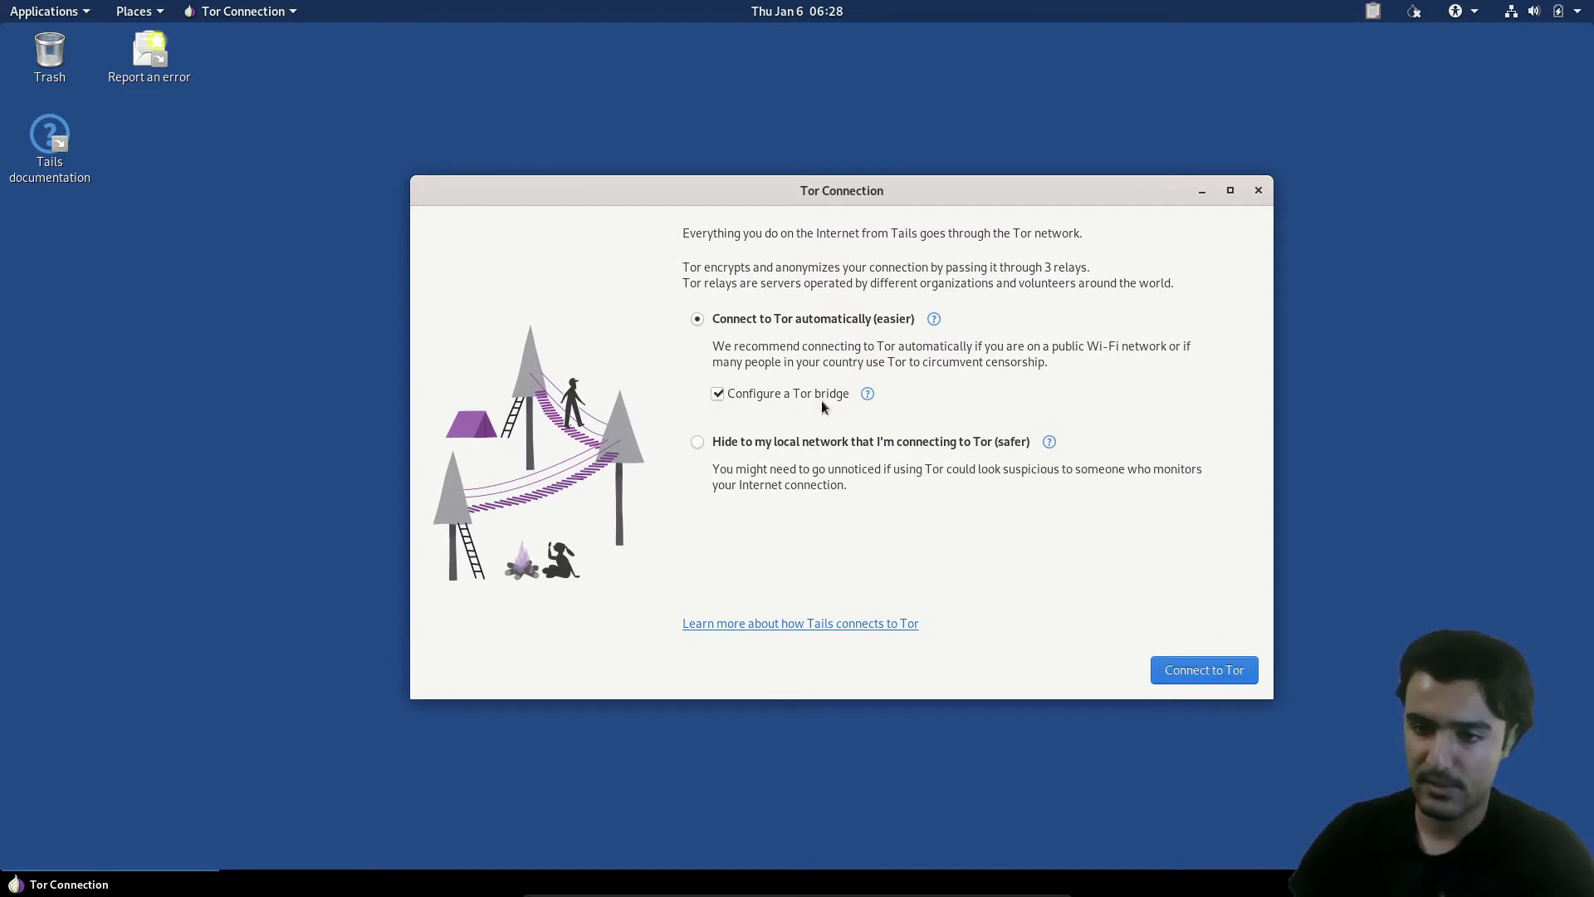
{"action": "left_click", "coordinate": [1197, 673]}
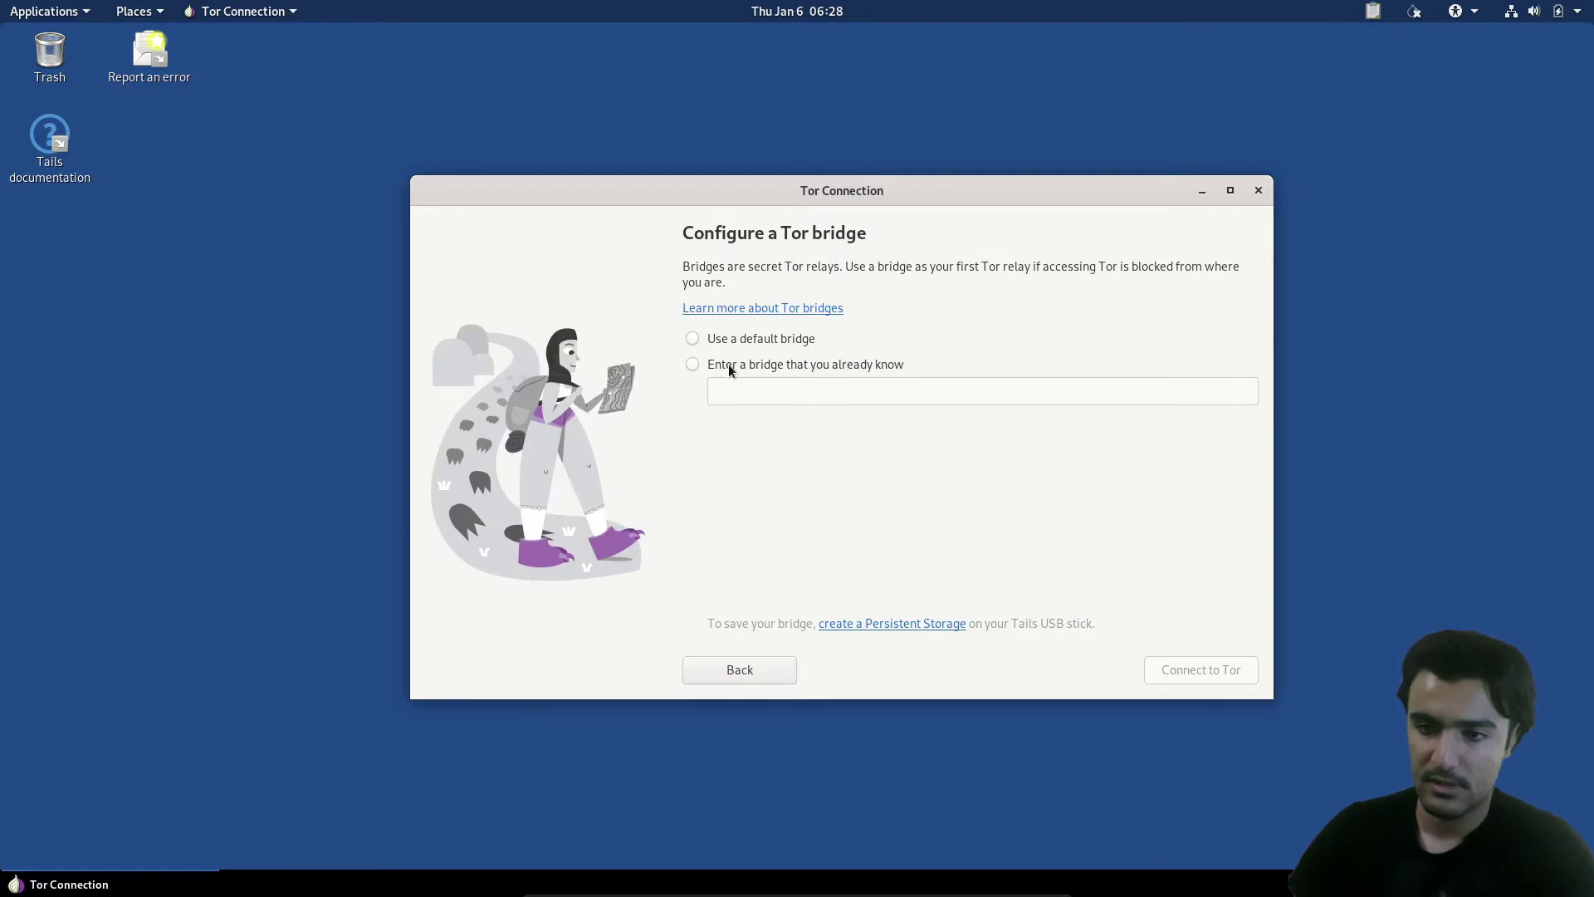
{"action": "left_click", "coordinate": [725, 340]}
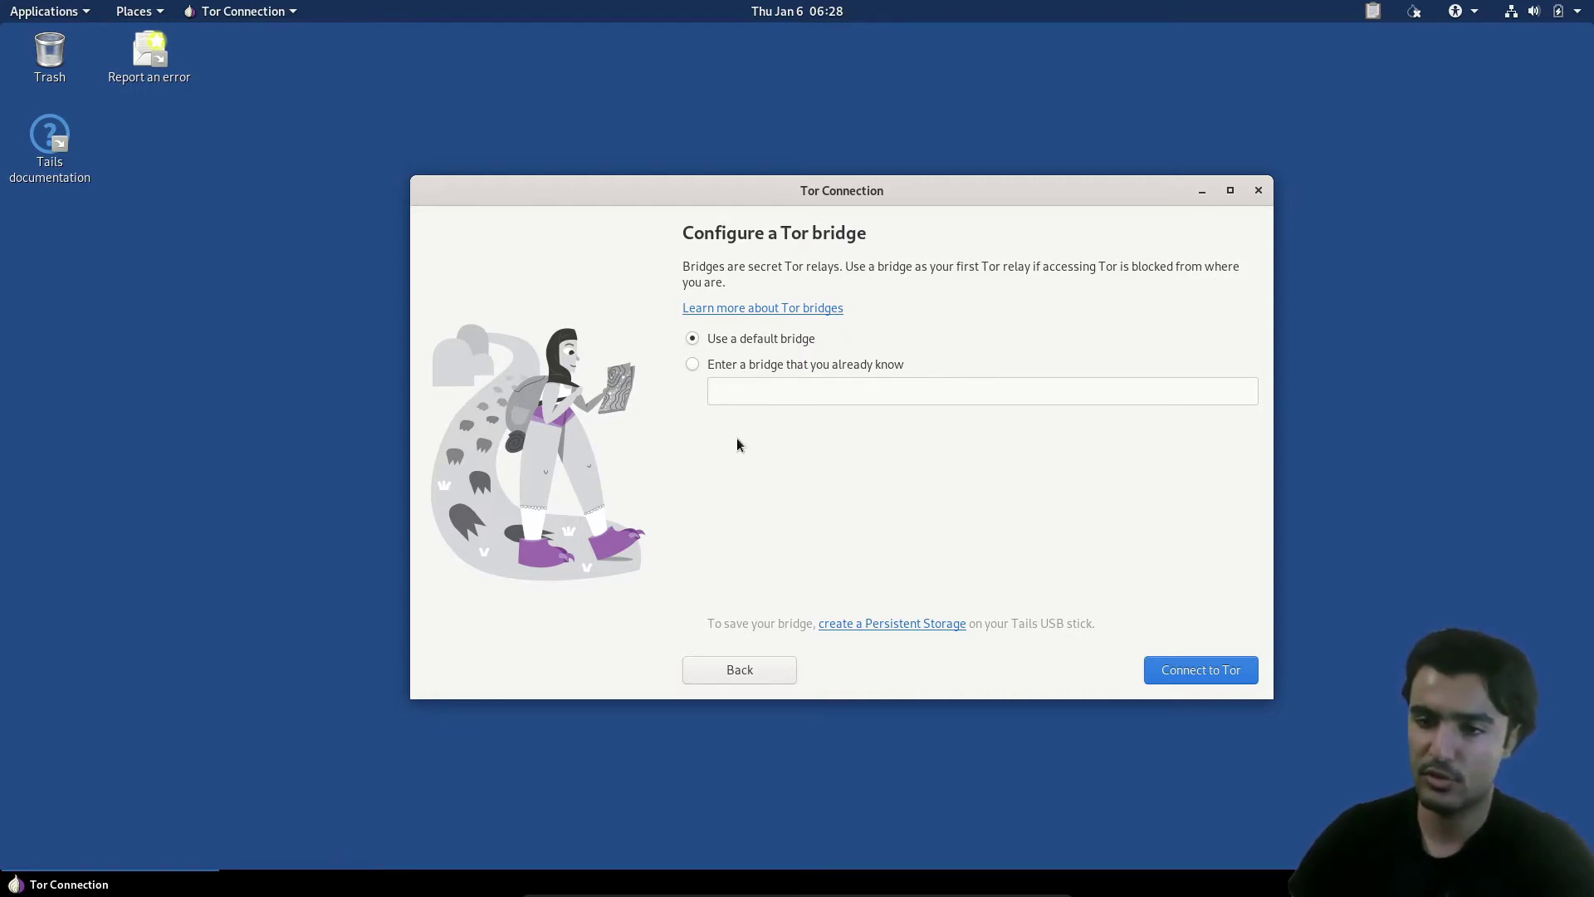
{"action": "left_click", "coordinate": [1187, 679]}
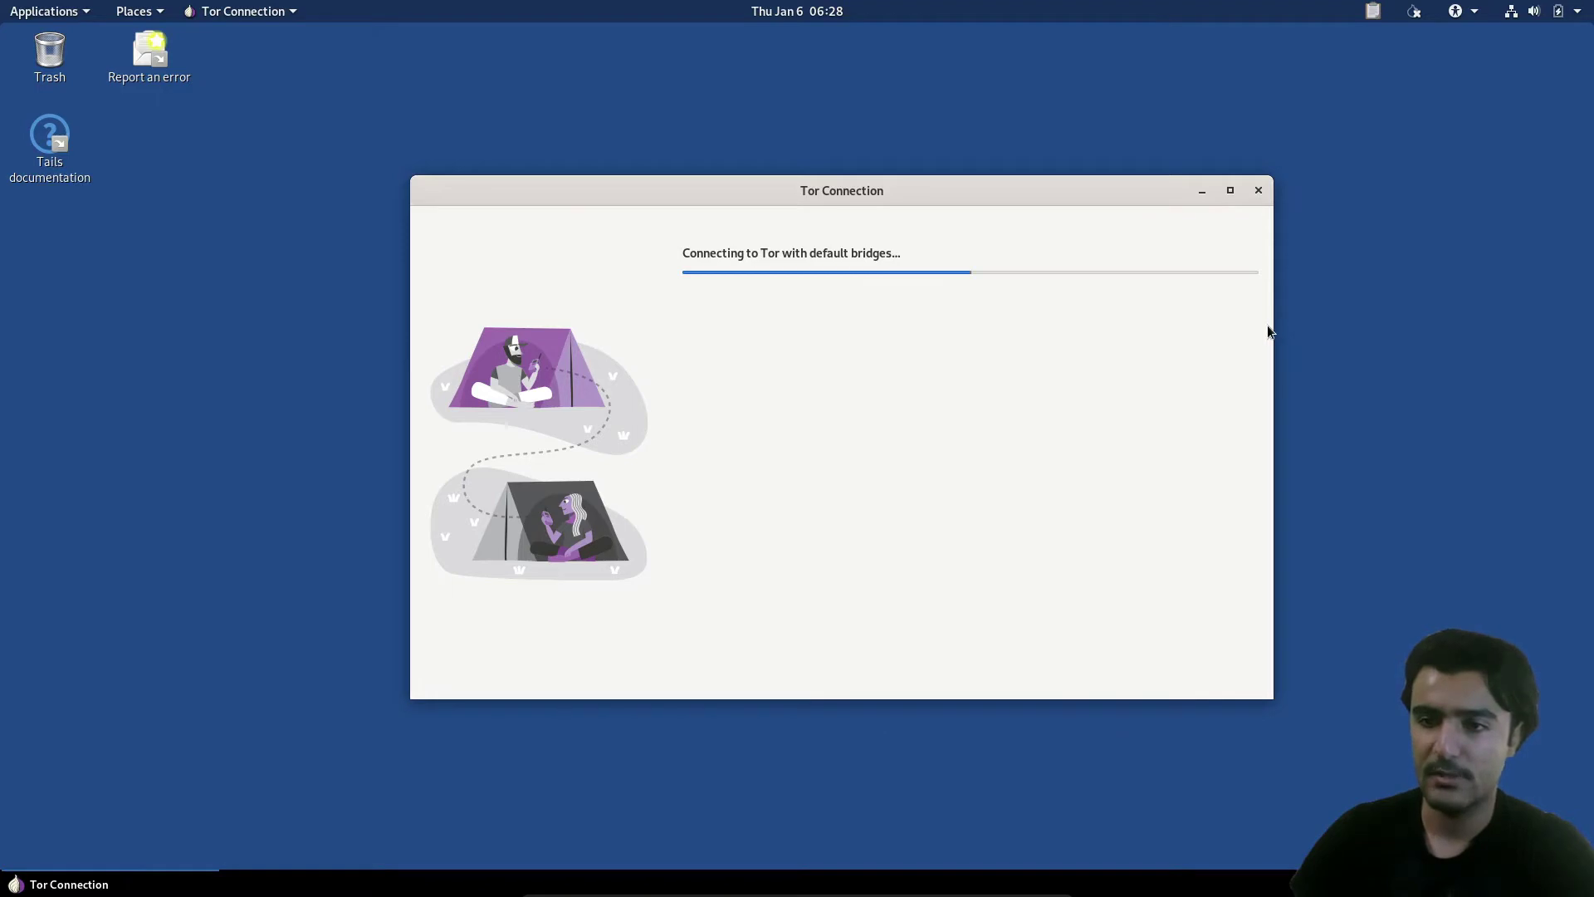
Open Onion Circuits to view the Tor circuits, move its window lower on the desktop, and return to Tor Connection.
{"action": "left_click", "coordinate": [1416, 20]}
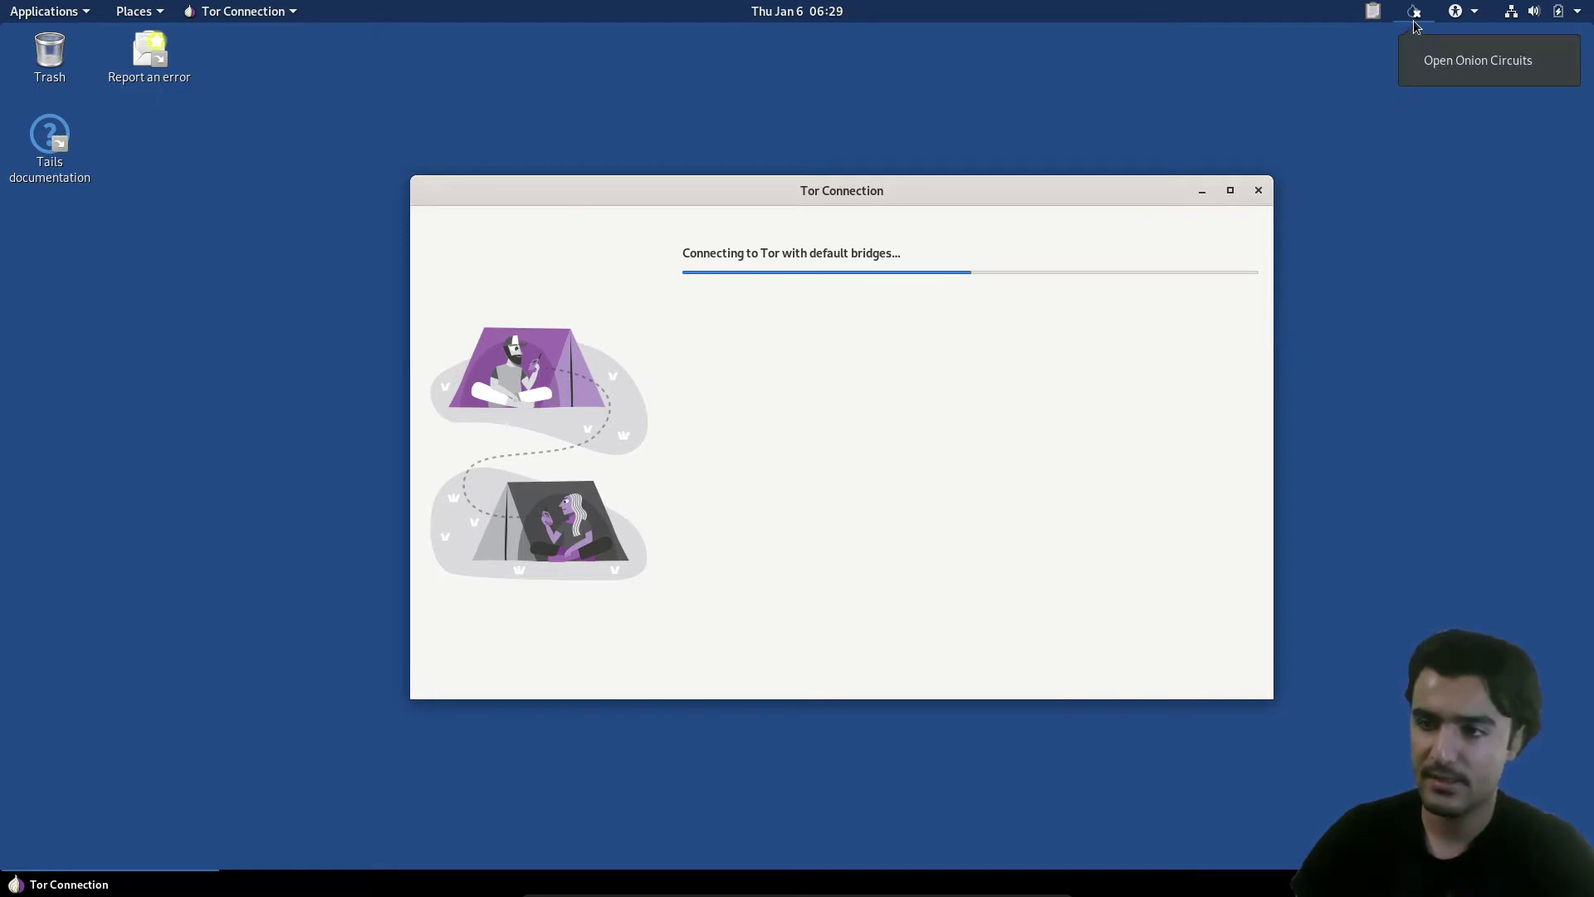
{"action": "left_click", "coordinate": [1423, 71]}
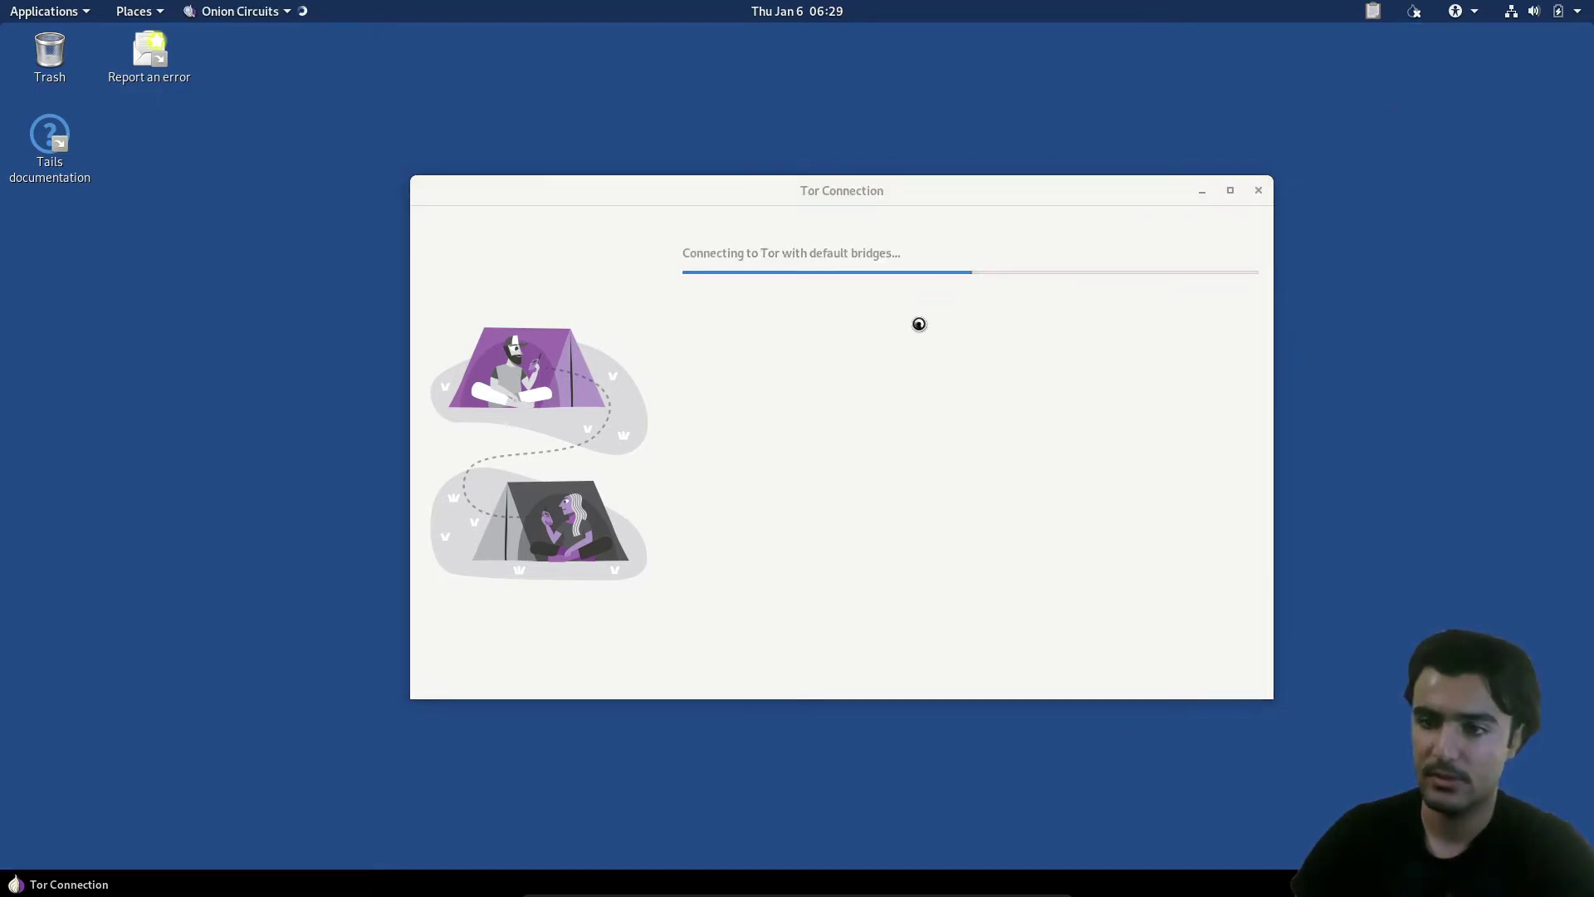
{"action": "left_click_drag", "start_coordinate": [345, 42], "coordinate": [379, 381]}
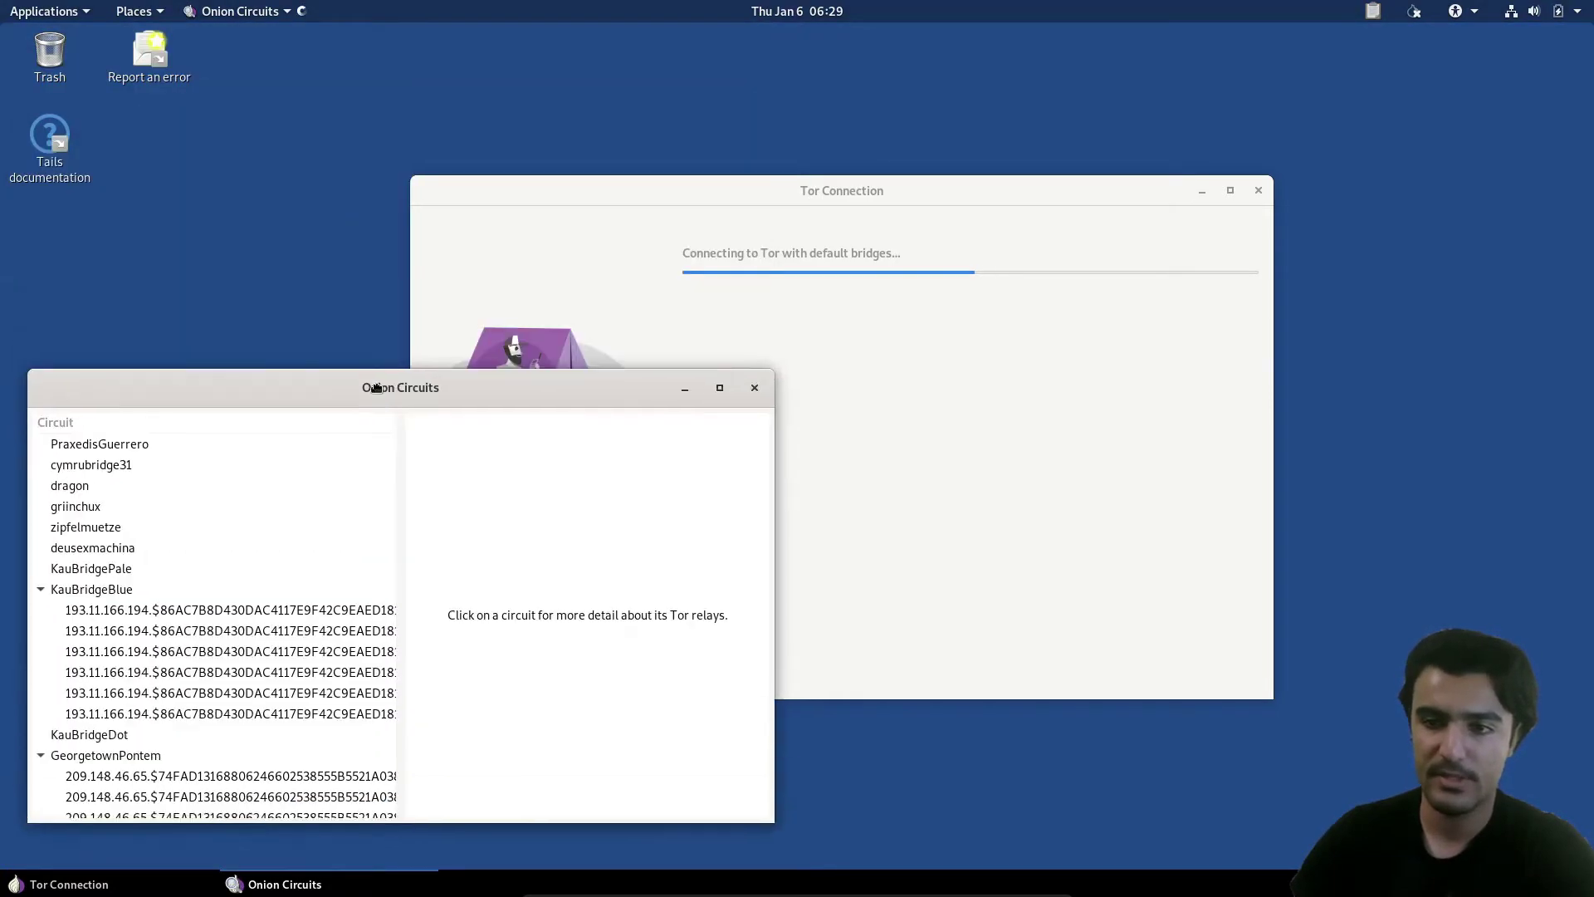
{"action": "left_click", "coordinate": [925, 536]}
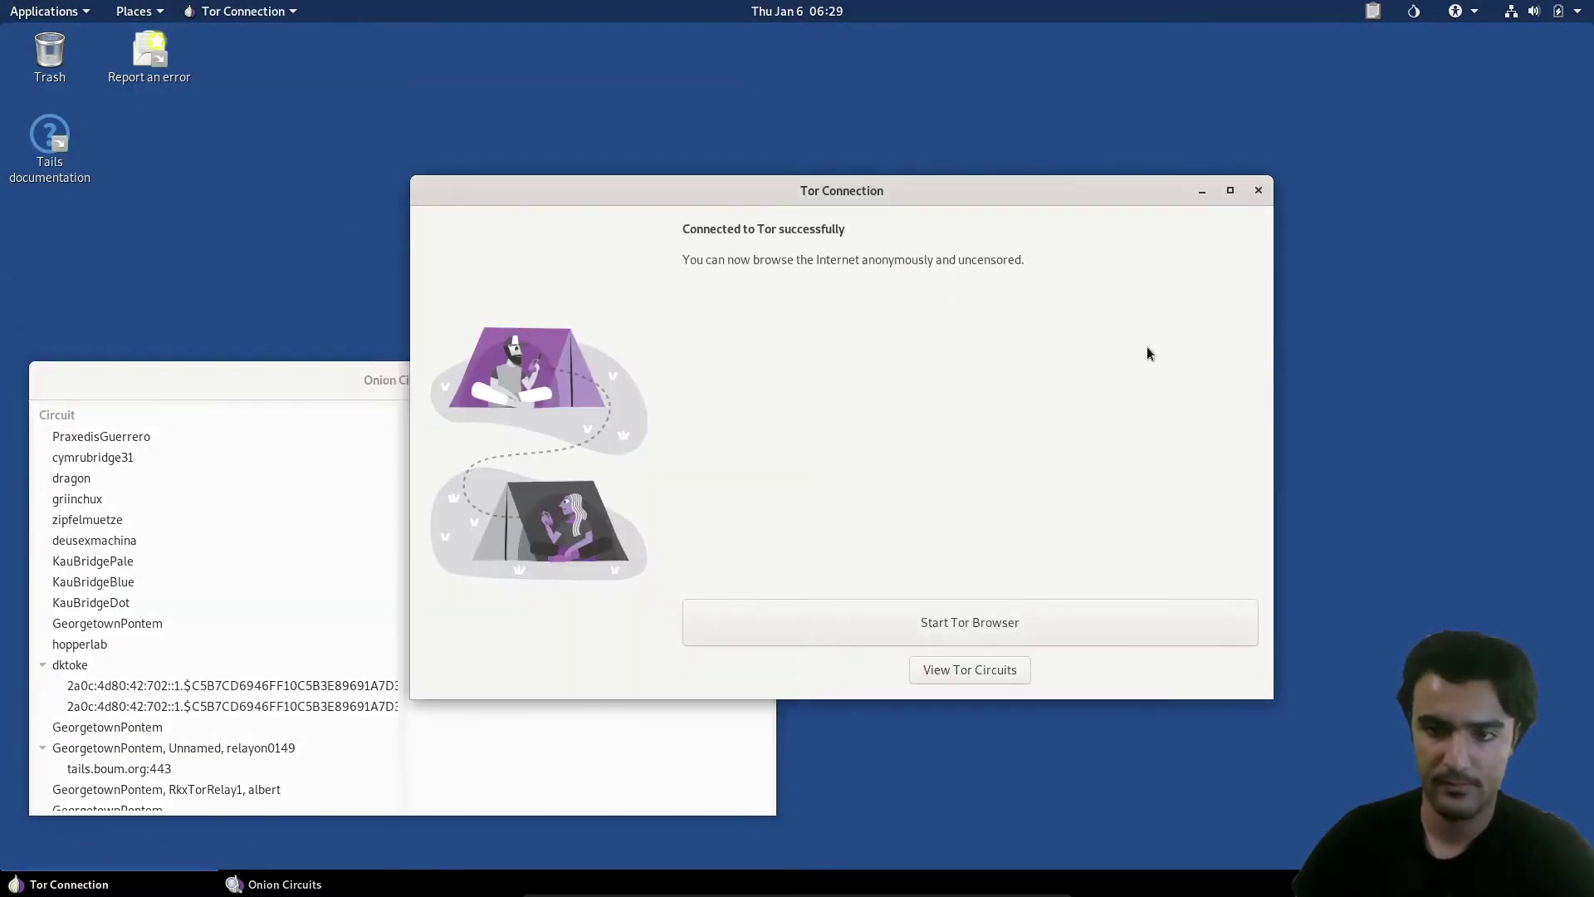
Close the Tor Connection window and minimize Onion Circuits.
{"action": "left_click", "coordinate": [1260, 195]}
{"action": "left_click_drag", "start_coordinate": [512, 387], "coordinate": [603, 376]}
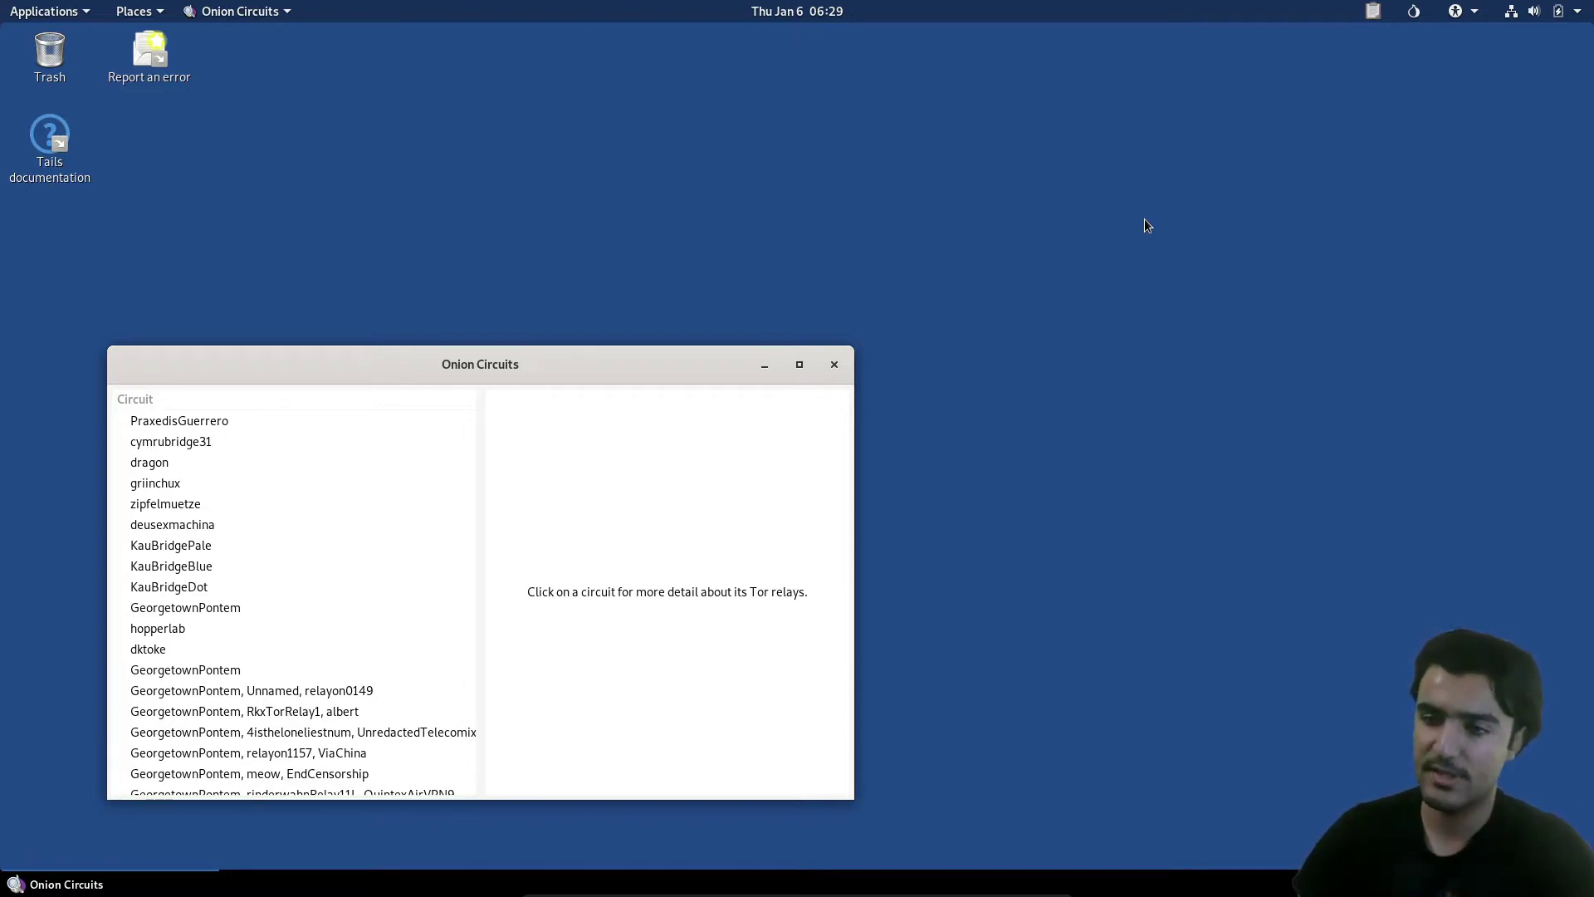
{"action": "left_click", "coordinate": [771, 369]}
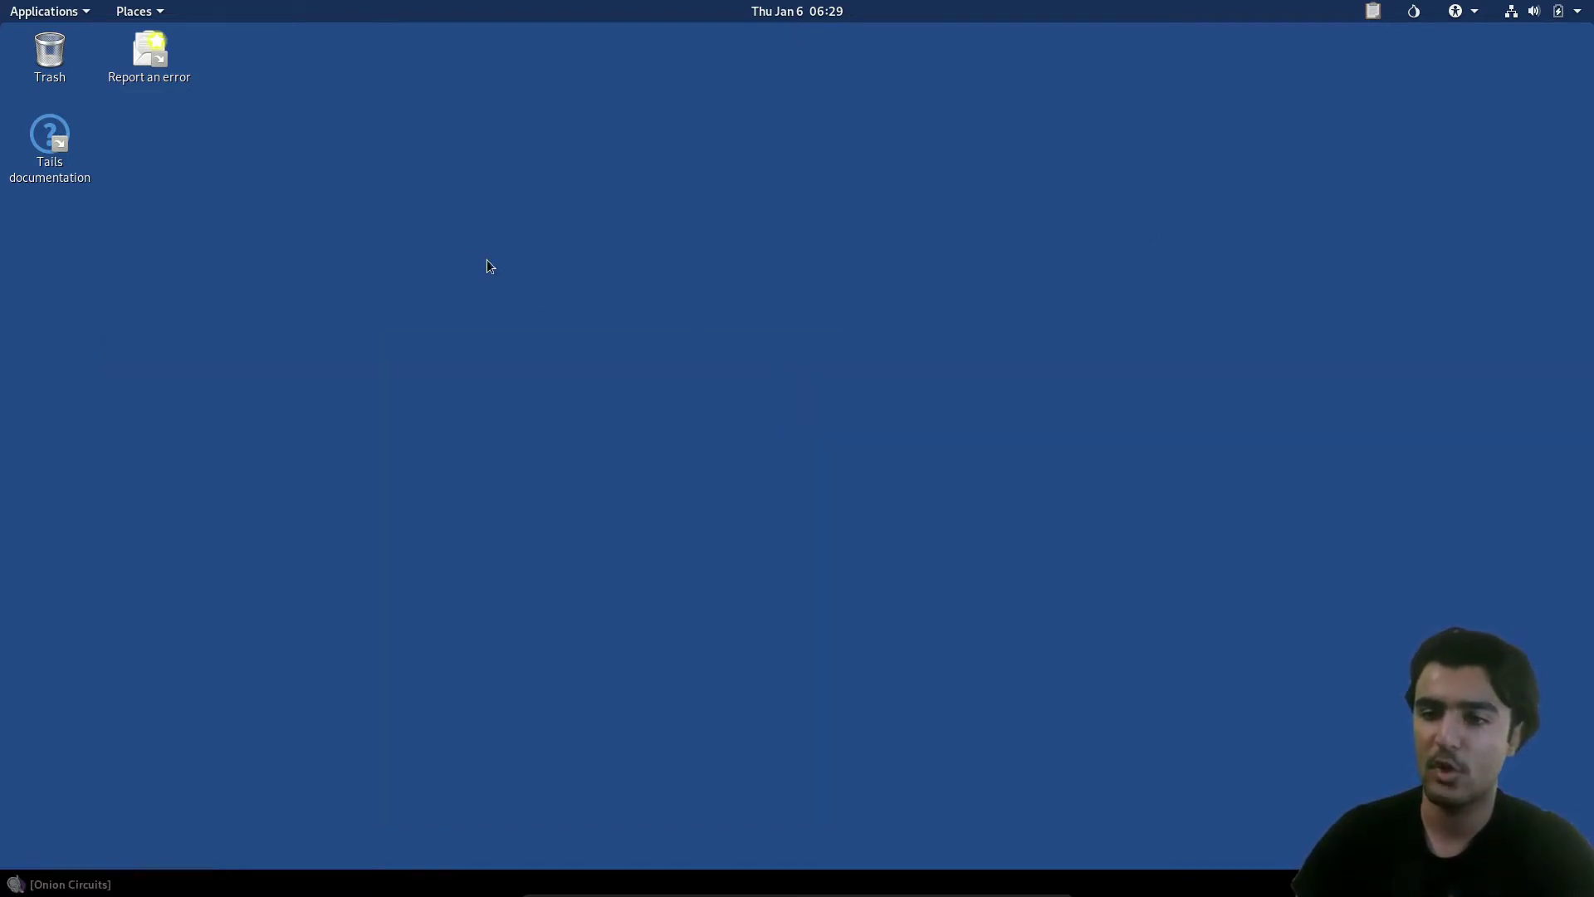
Show the Activities Overview and close the Onion Circuits window from there.
{"action": "left_click", "coordinate": [40, 12]}
{"action": "mouse_move", "coordinate": [58, 116]}
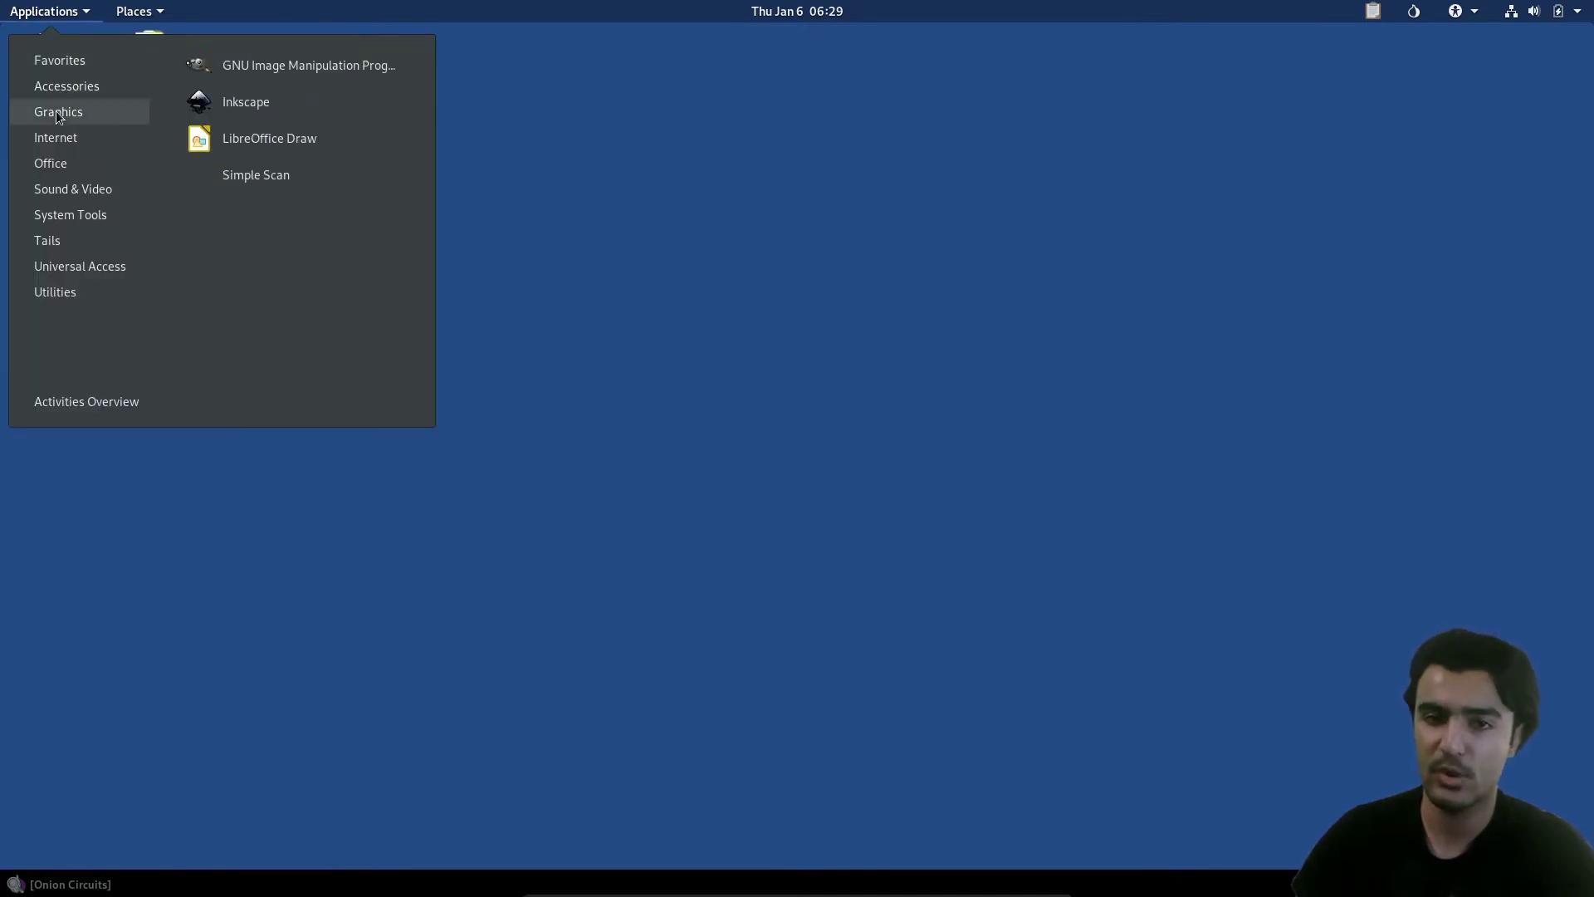
{"action": "left_click", "coordinate": [93, 394]}
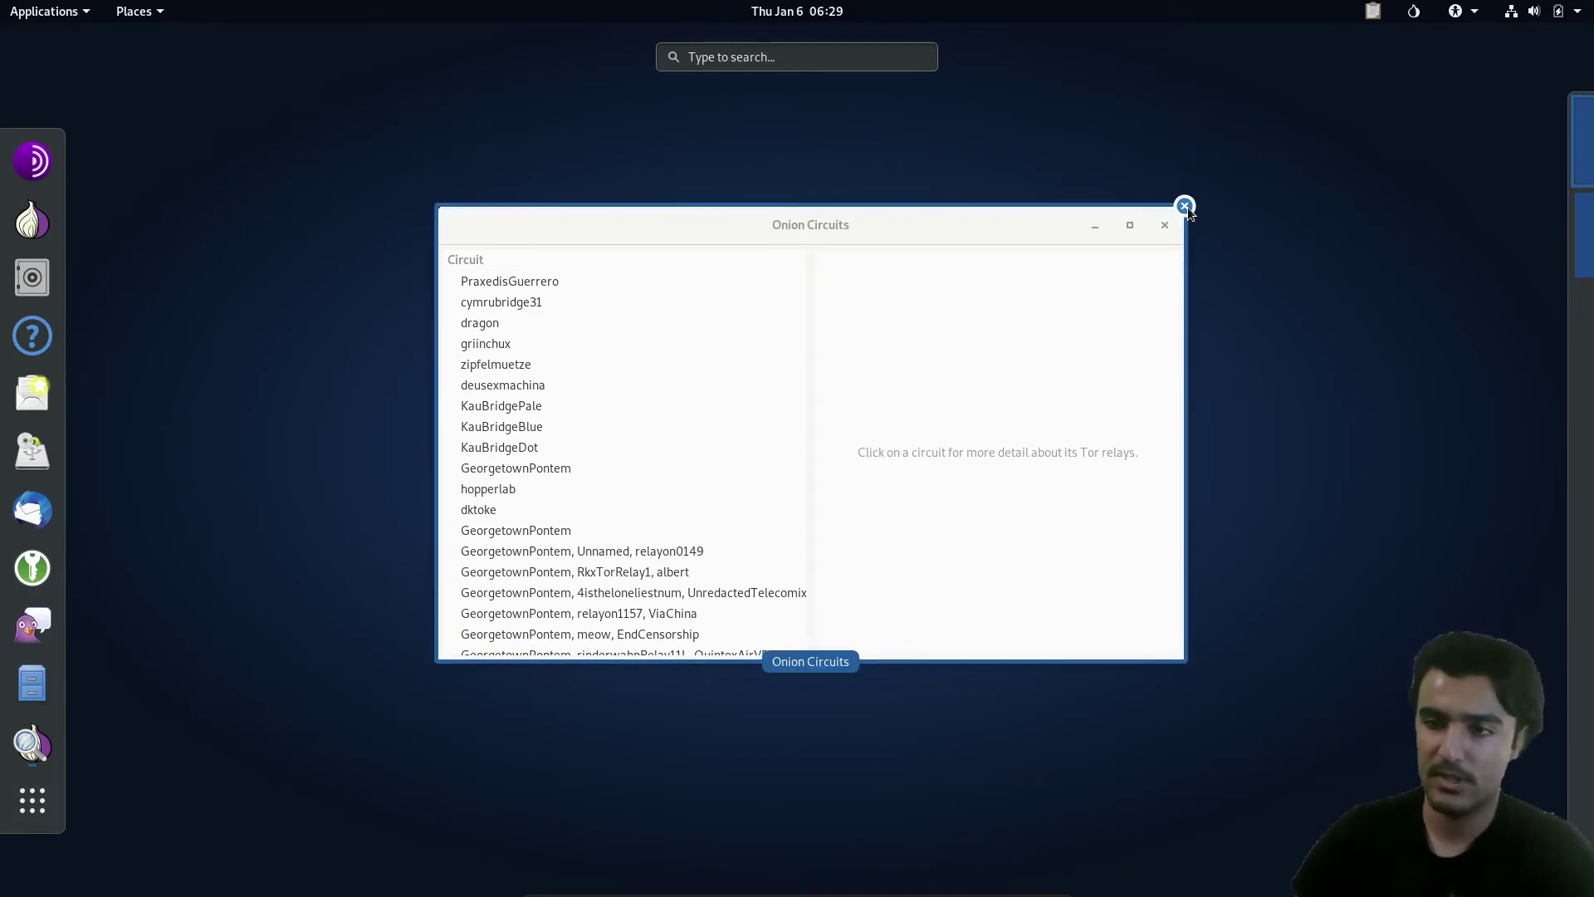
{"action": "left_click", "coordinate": [1185, 206]}
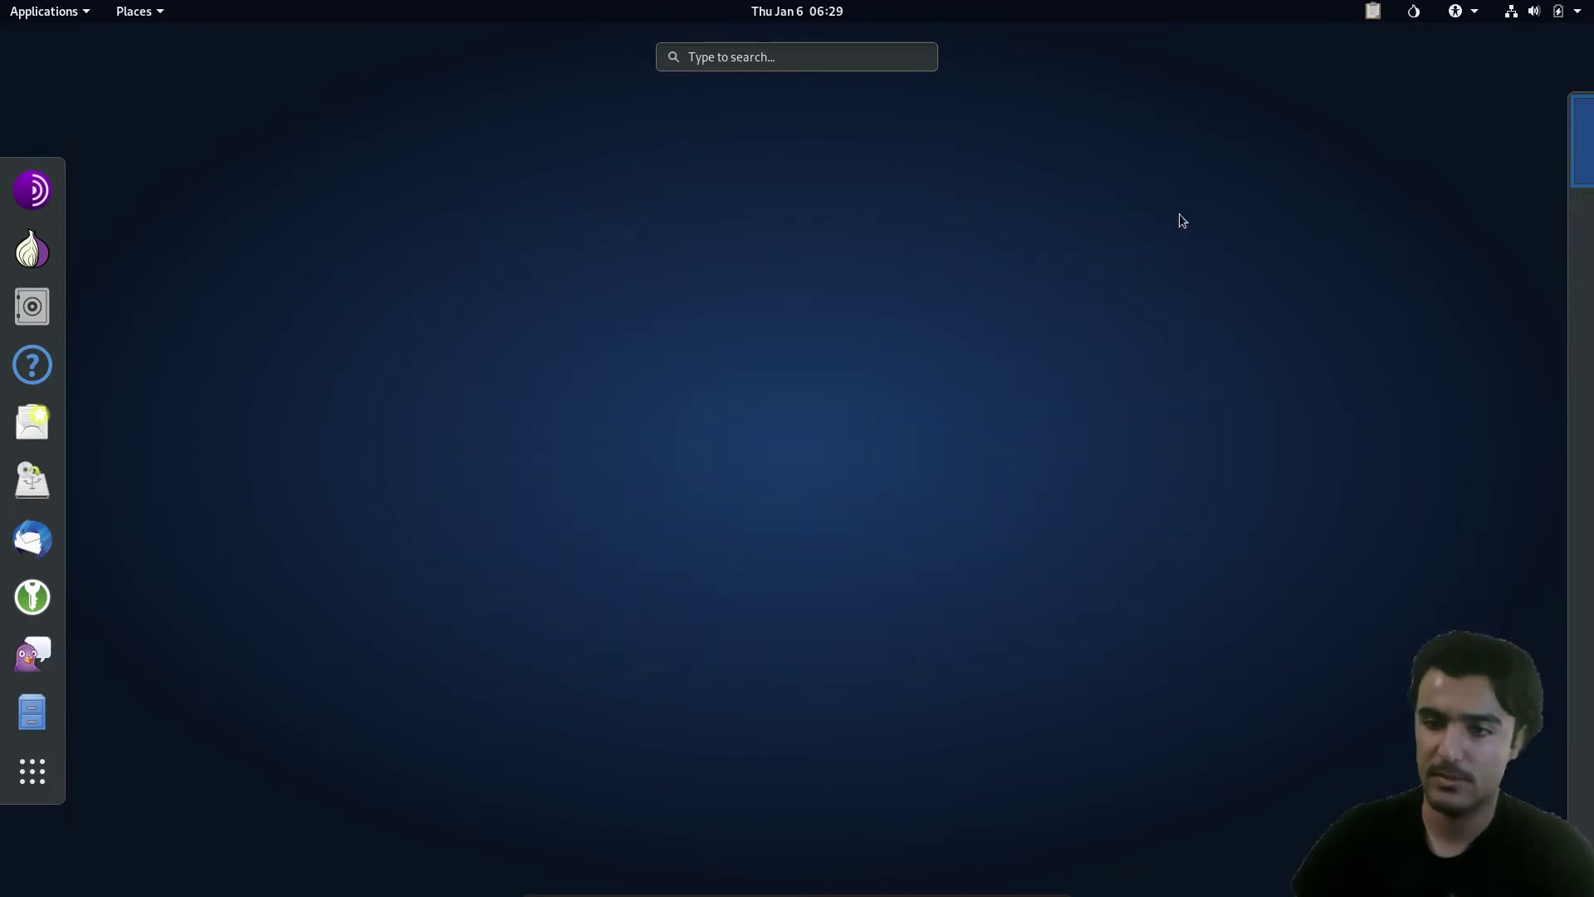
View the About page under Details in the system Settings, and close Settings.
{"action": "left_click", "coordinate": [1576, 11]}
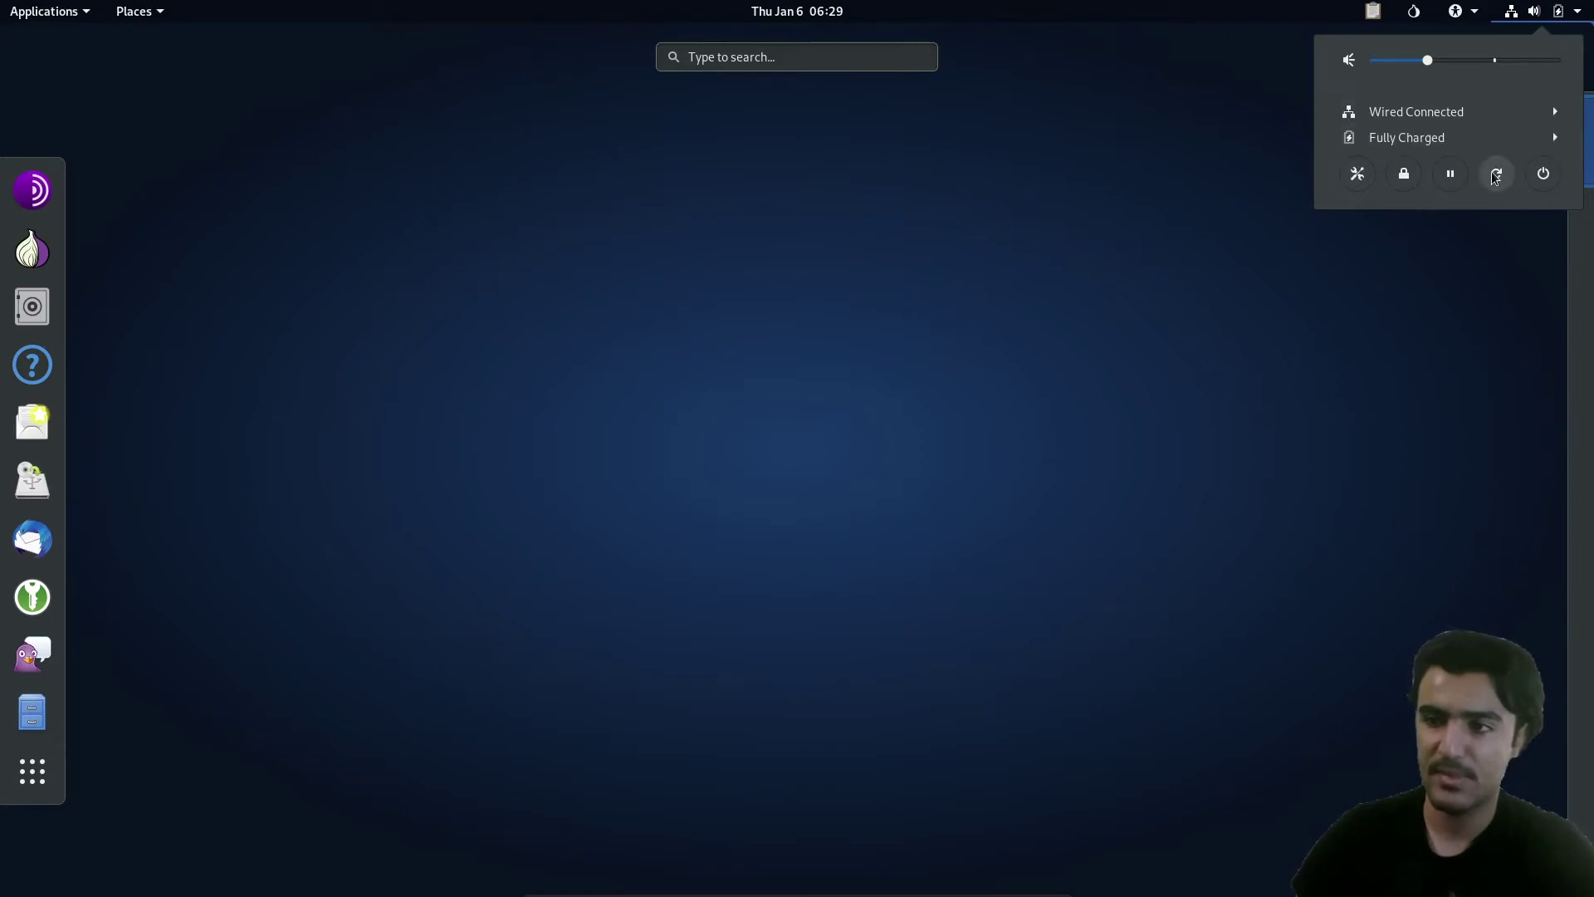
{"action": "left_click", "coordinate": [1358, 174]}
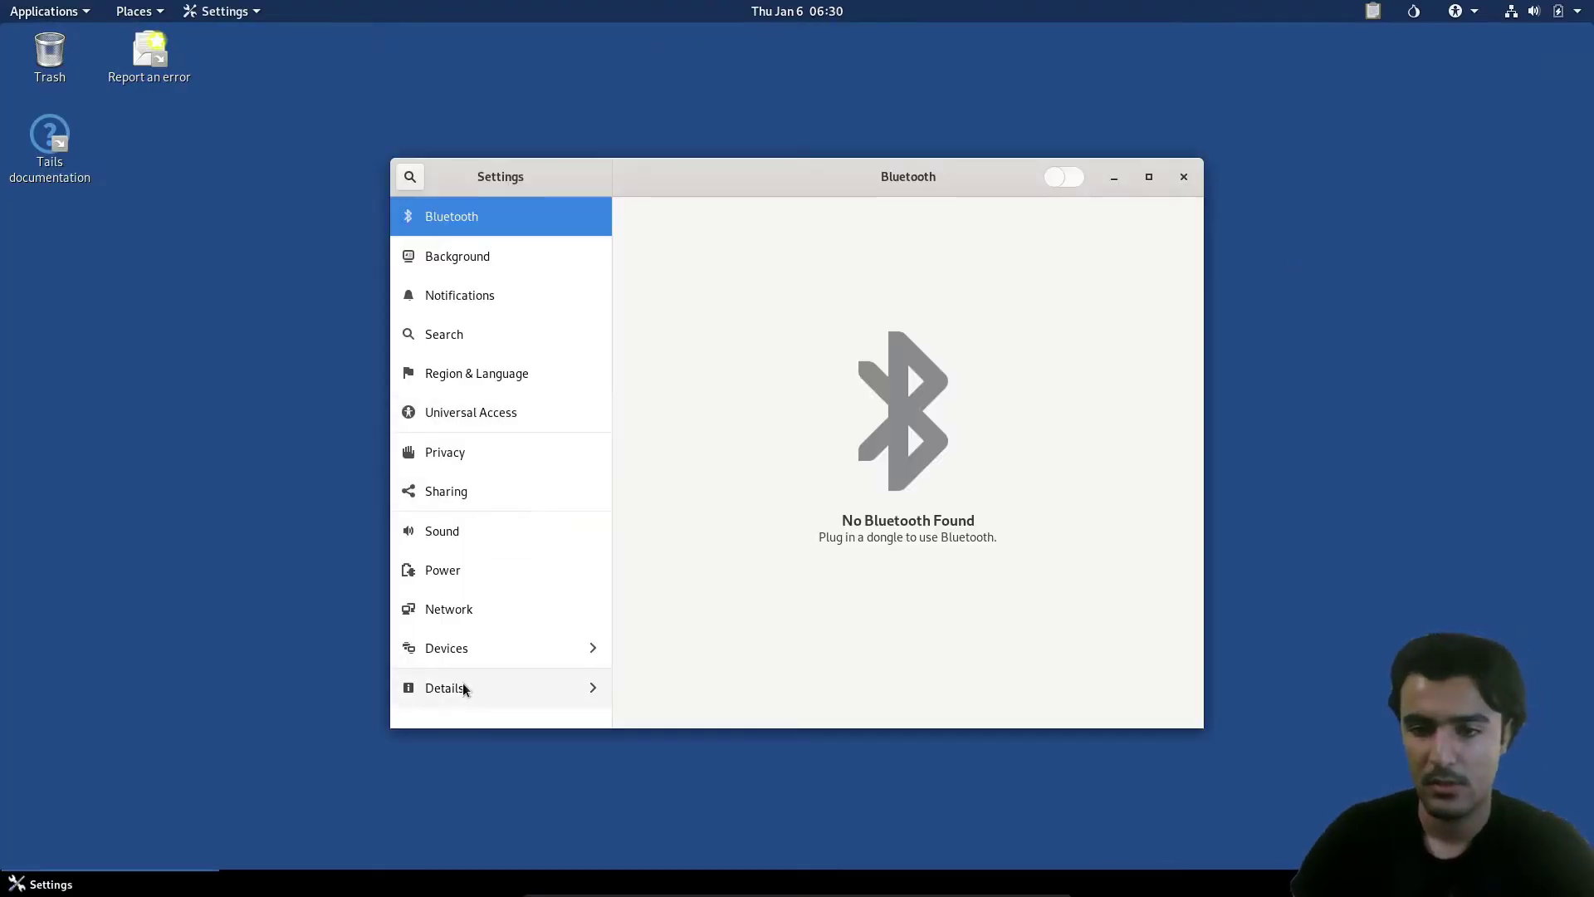
{"action": "left_click", "coordinate": [462, 688]}
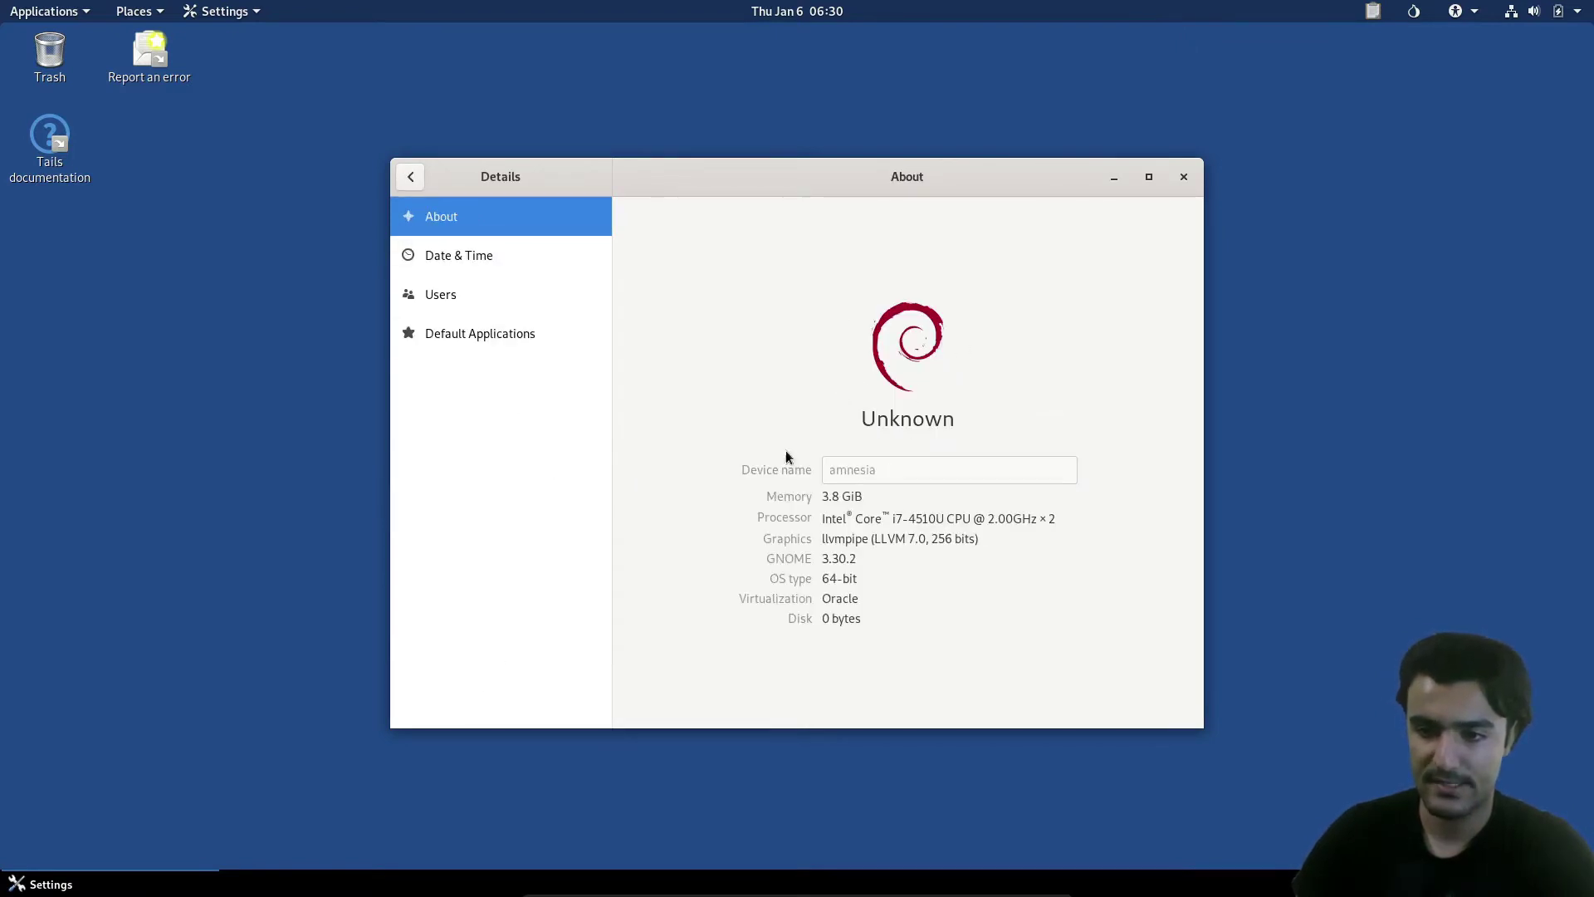
{"action": "left_click", "coordinate": [1184, 176]}
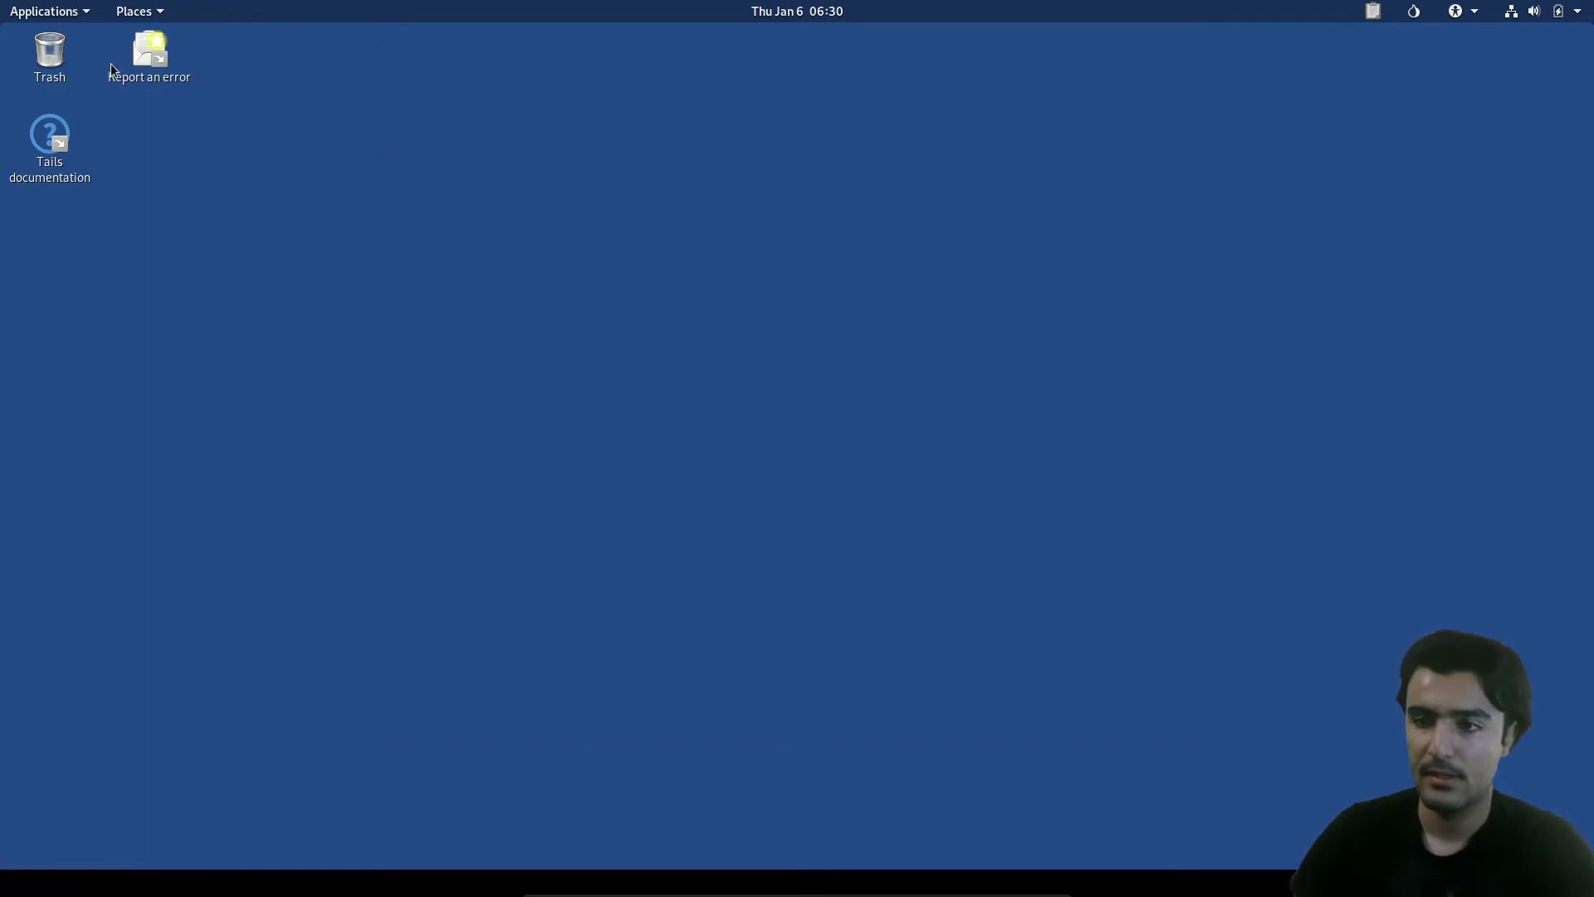
Browse the full list of installed applications in the Activities Overview and launch Tor Browser.
{"action": "left_click", "coordinate": [52, 11]}
{"action": "left_click", "coordinate": [86, 401]}
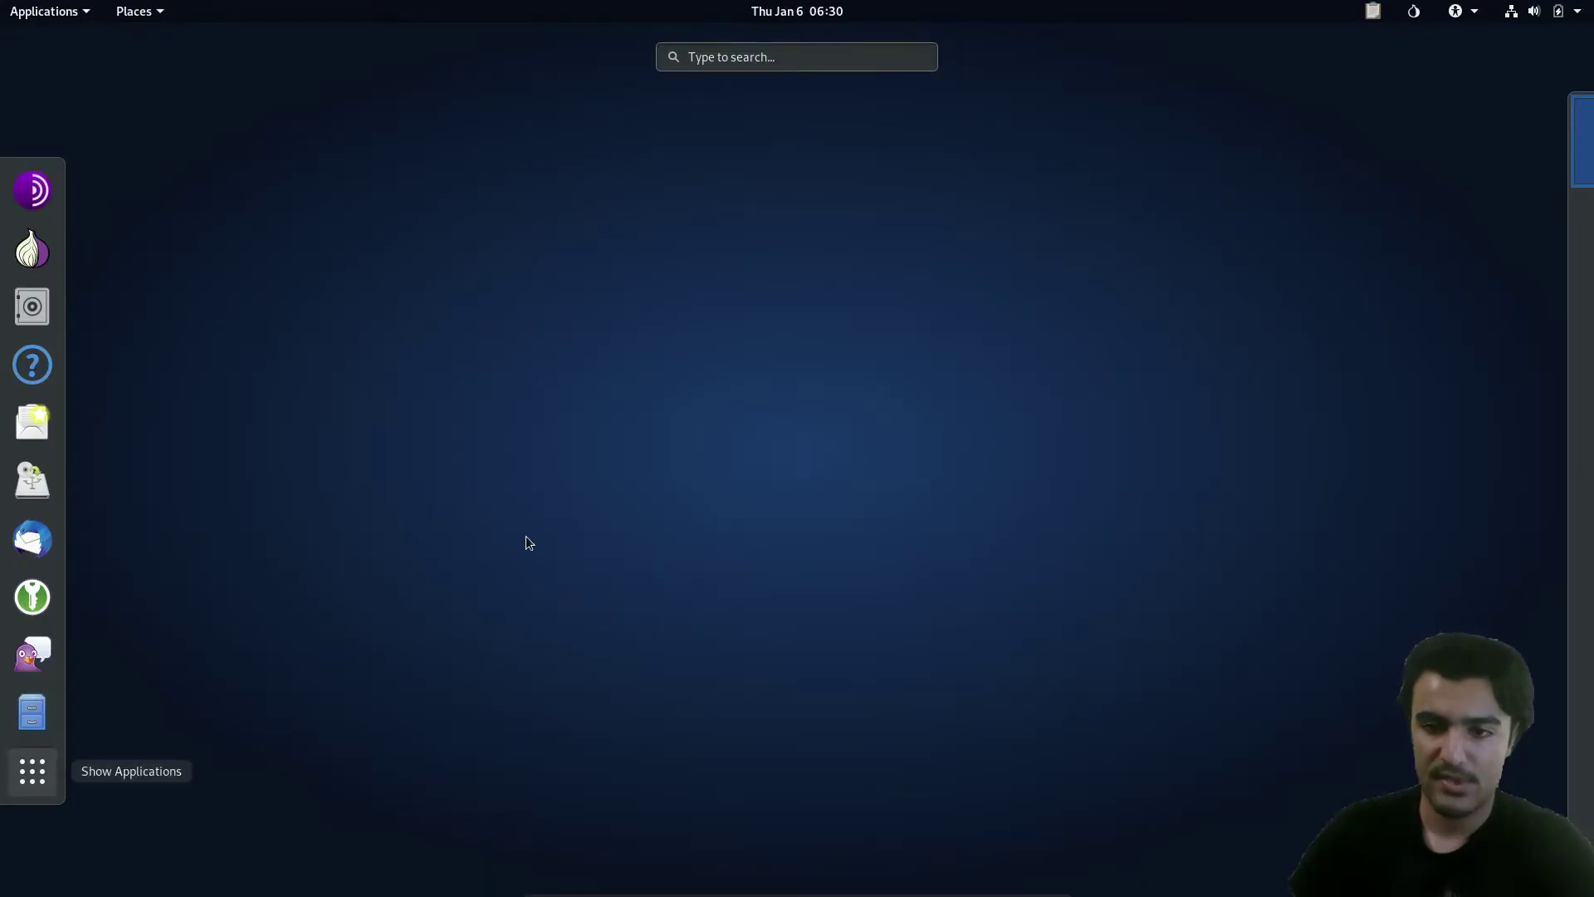
{"action": "key", "text": "super+a"}
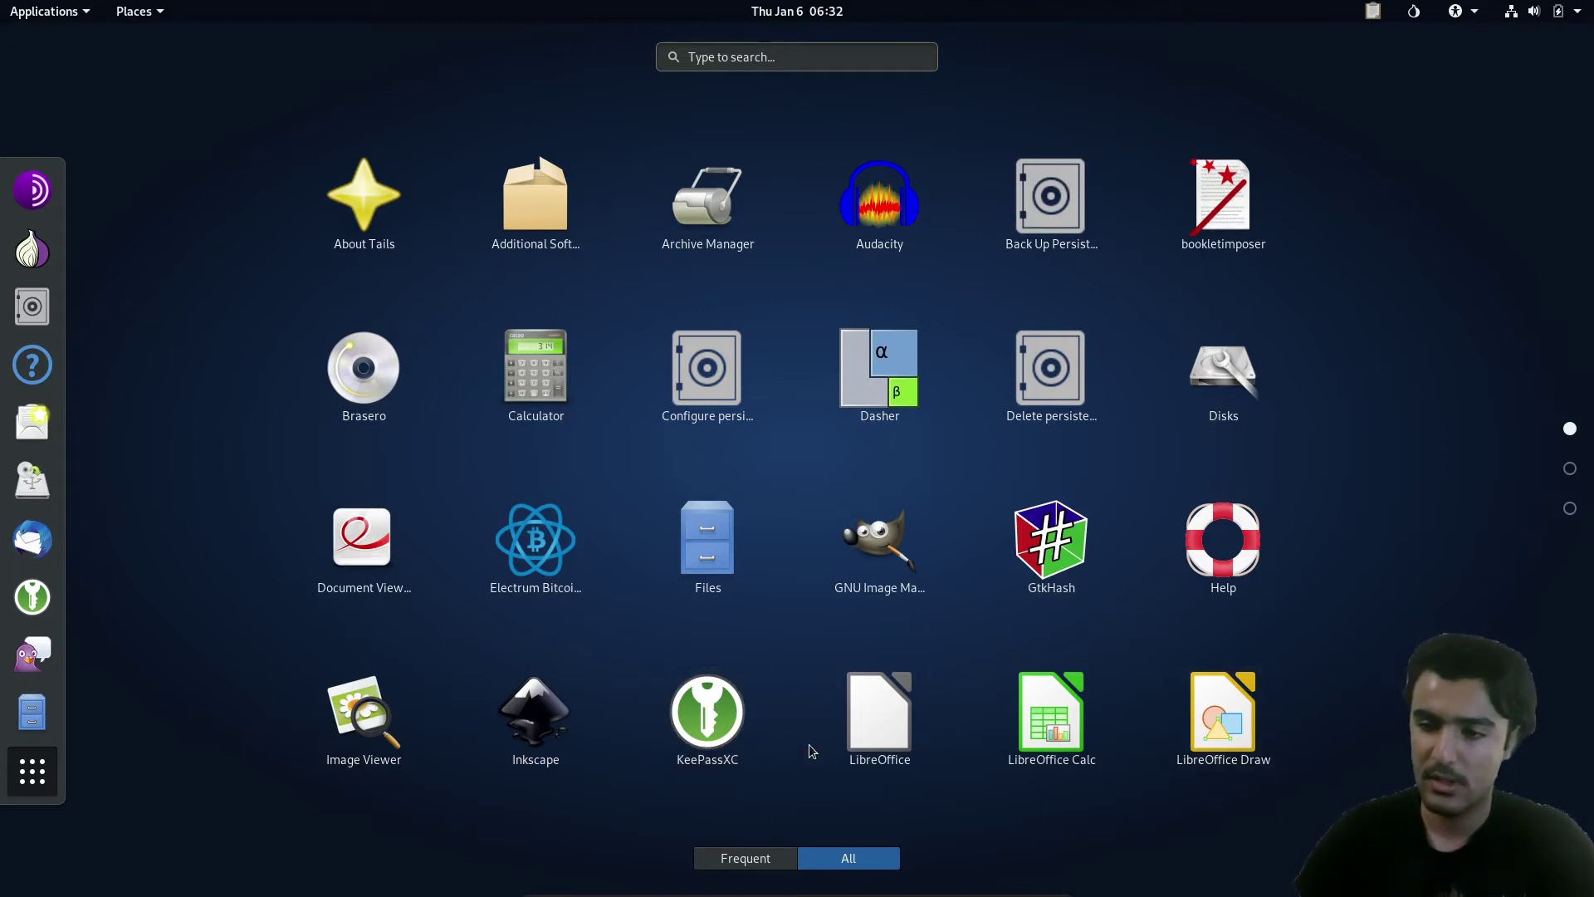
{"action": "scroll", "coordinate": [788, 494], "scroll_direction": "down", "scroll_amount": 1}
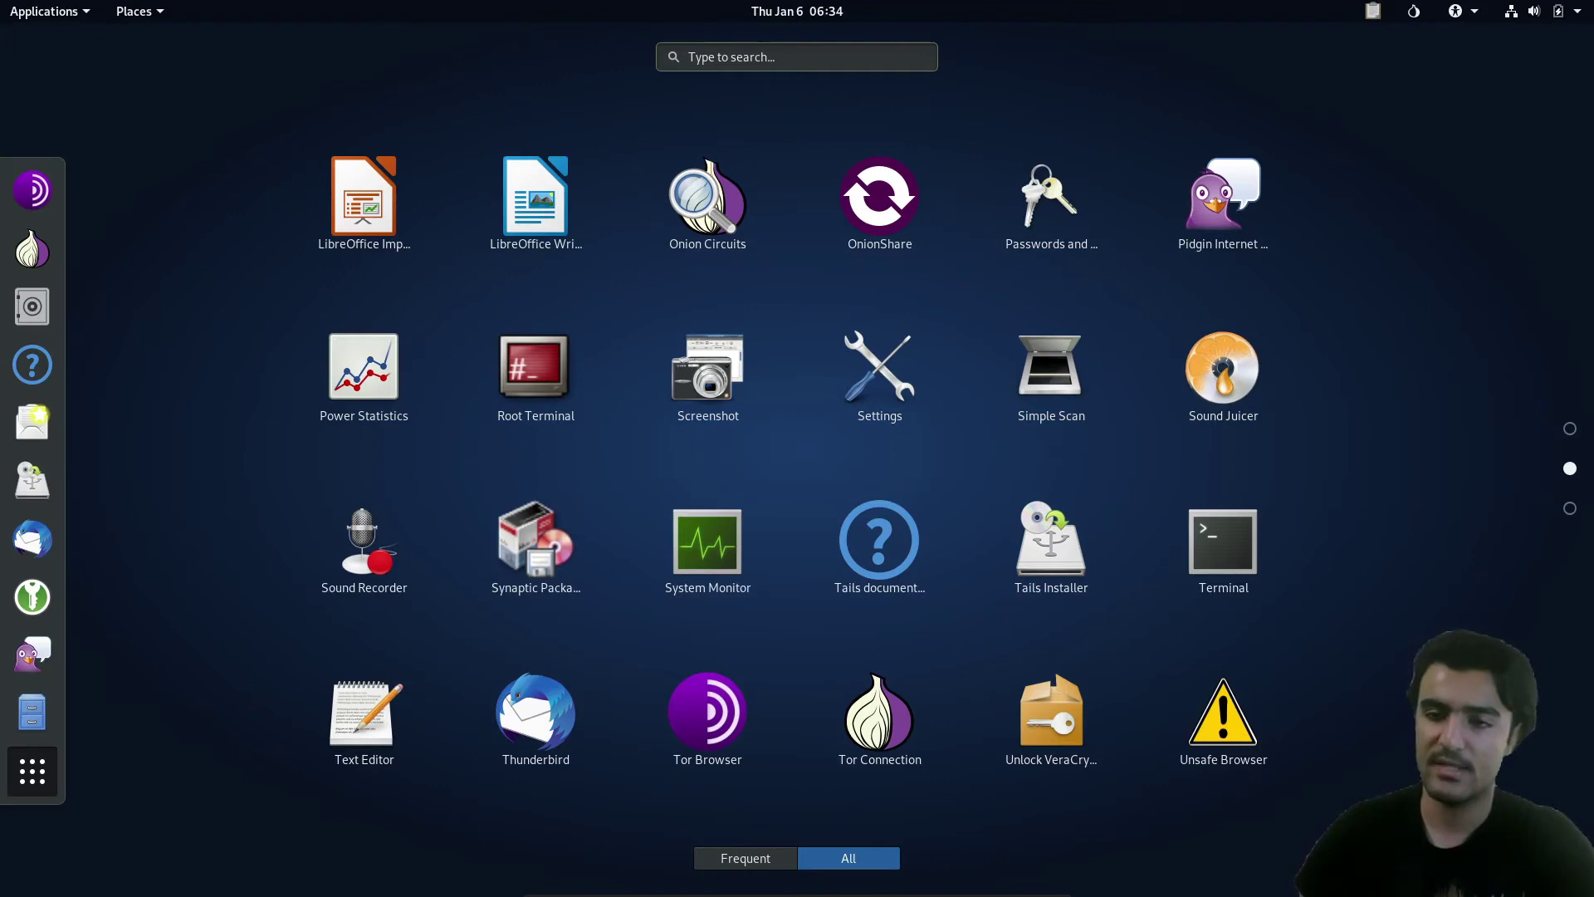
{"action": "scroll", "coordinate": [540, 173], "scroll_direction": "down", "scroll_amount": 1}
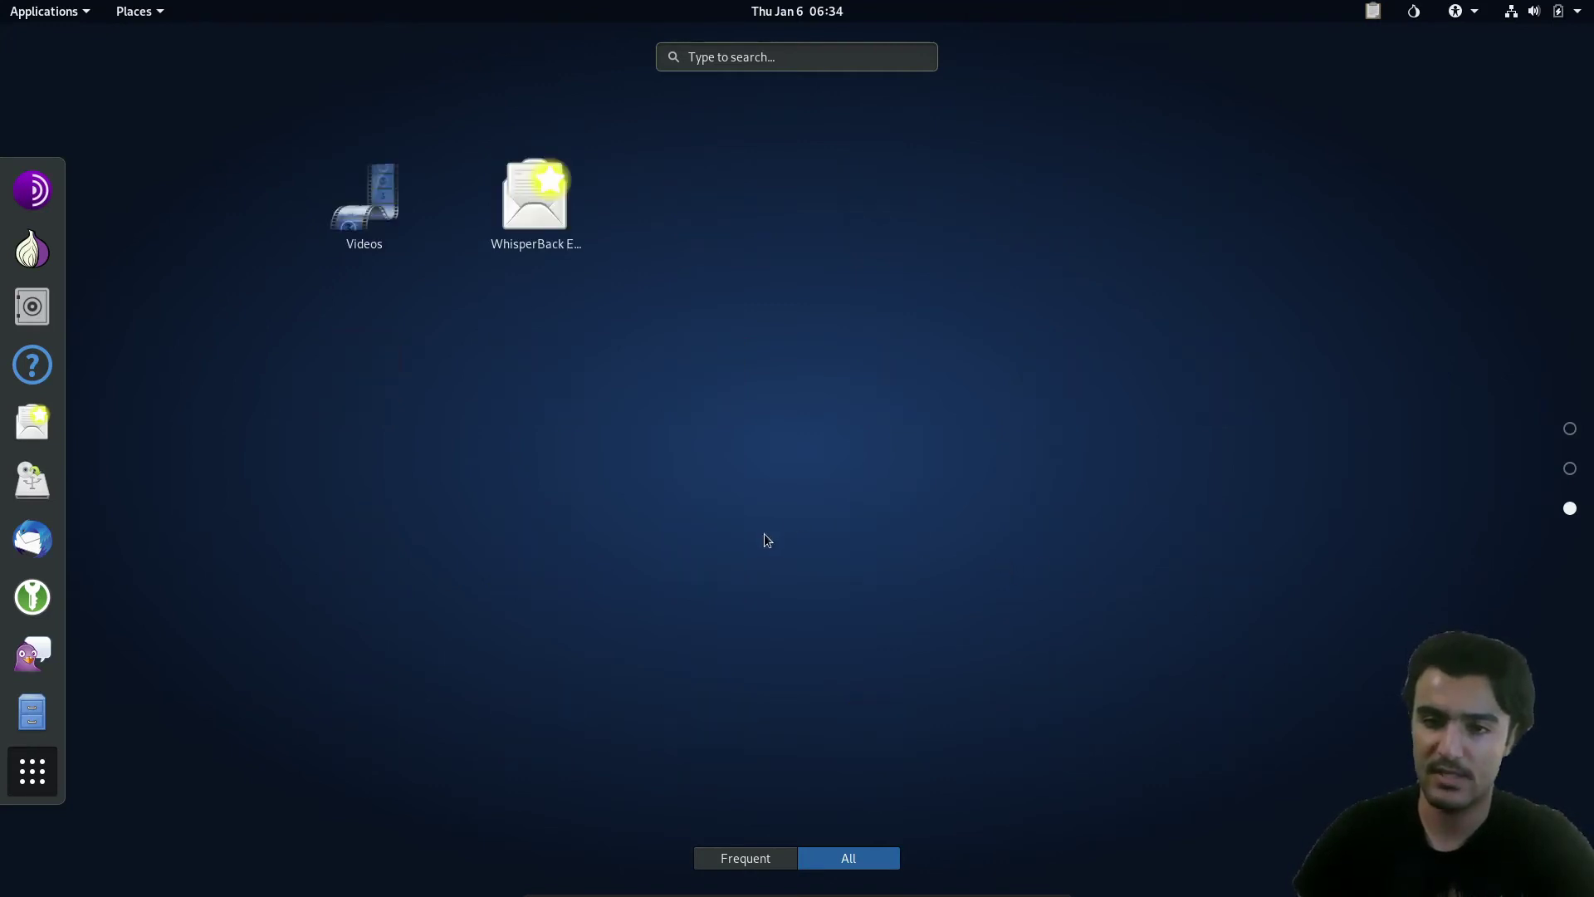
{"action": "scroll", "coordinate": [767, 540], "scroll_direction": "up", "scroll_amount": 1}
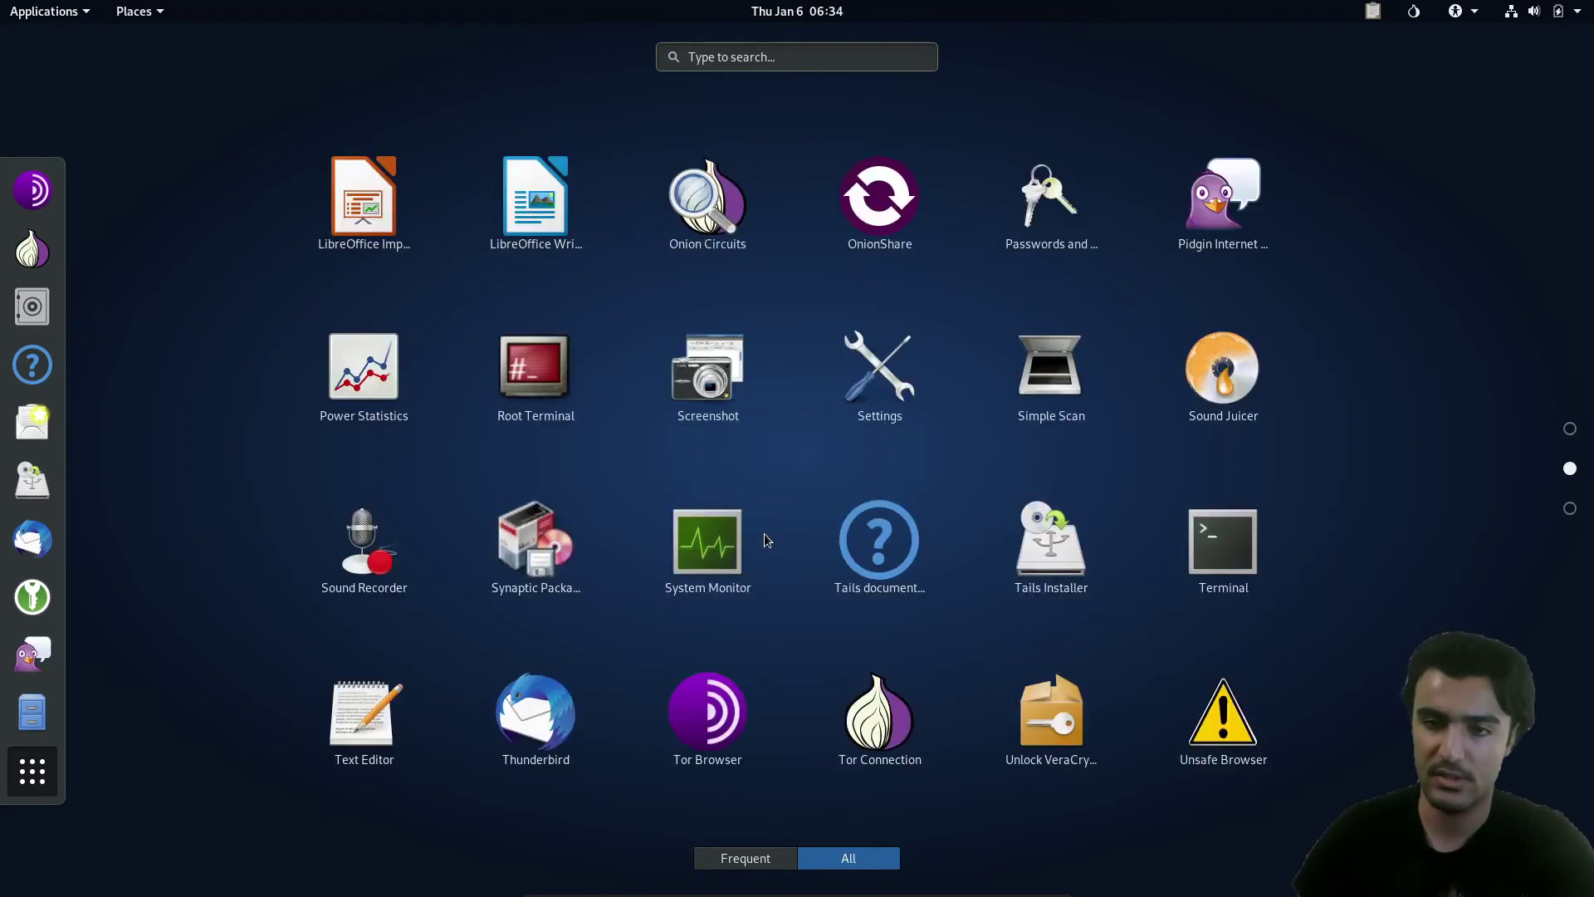
{"action": "left_click", "coordinate": [710, 746]}
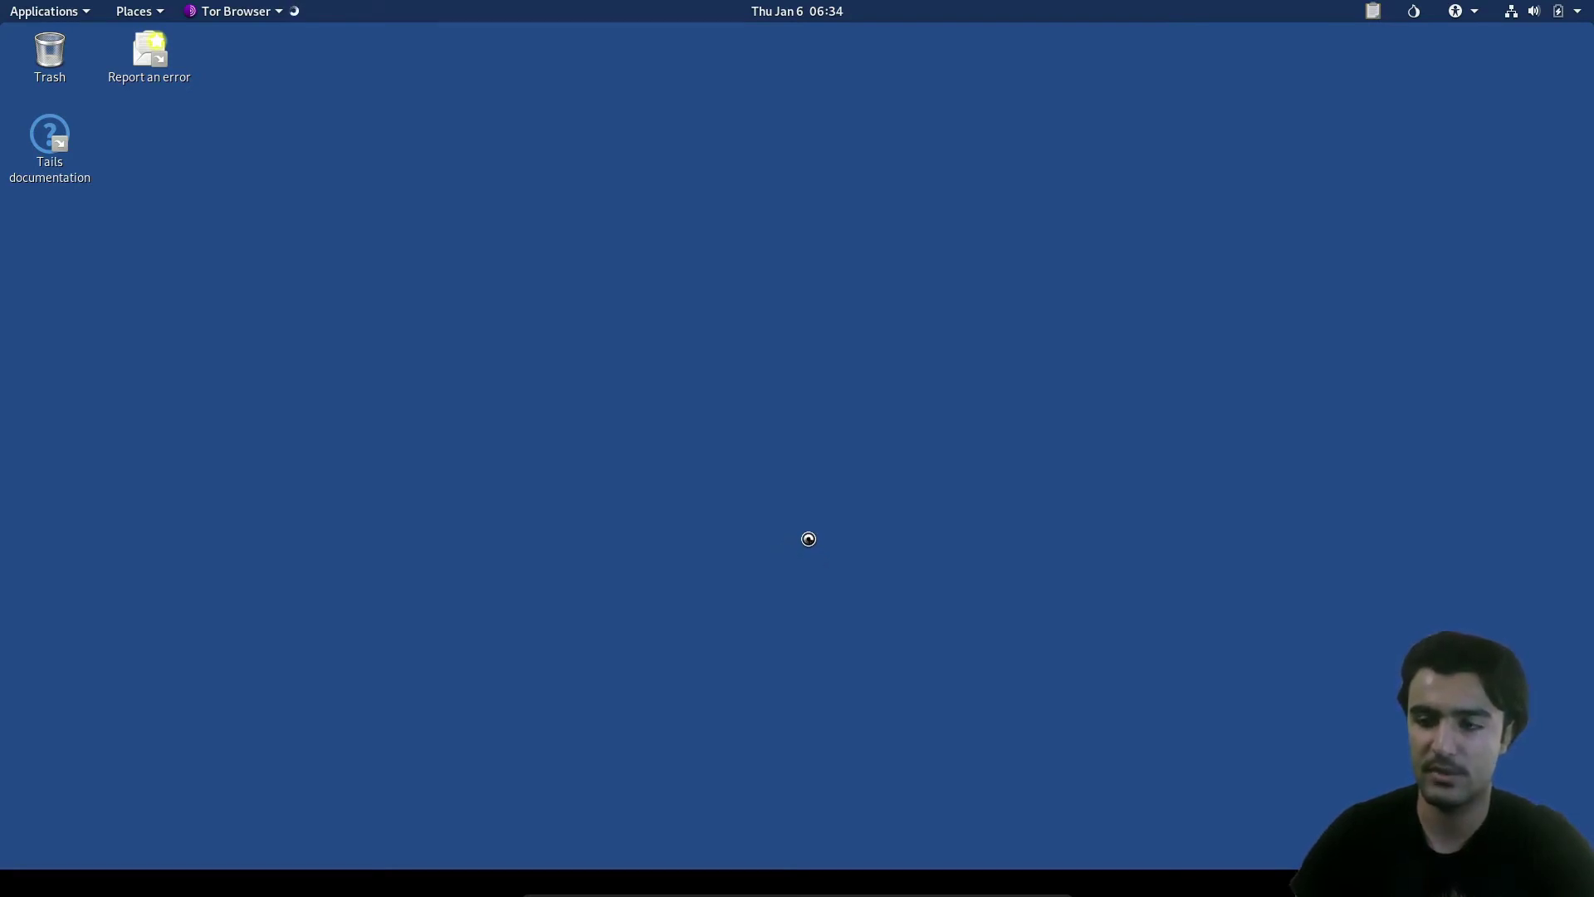
{"action": "left_click", "coordinate": [1417, 11]}
{"action": "left_click", "coordinate": [1416, 11]}
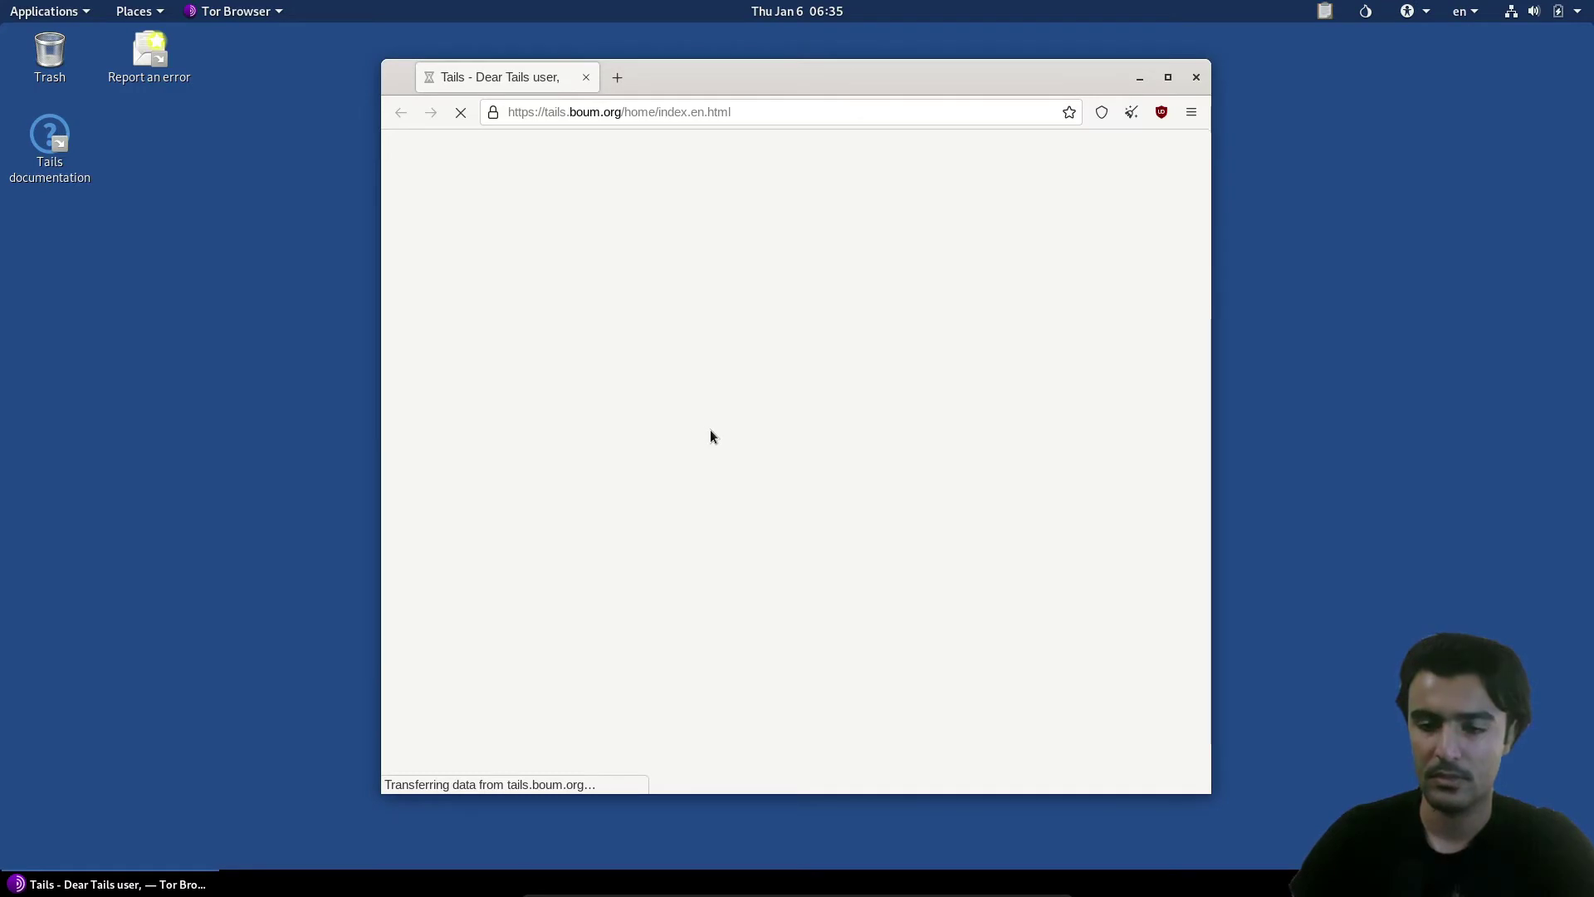
Inspect the Tor circuit in the site information for tails.boum.org, and close Tor Browser.
{"action": "mouse_move", "coordinate": [717, 76]}
{"action": "left_mouse_down"}
{"action": "mouse_move", "coordinate": [737, 108]}
{"action": "mouse_move", "coordinate": [740, 92]}
{"action": "left_mouse_up"}
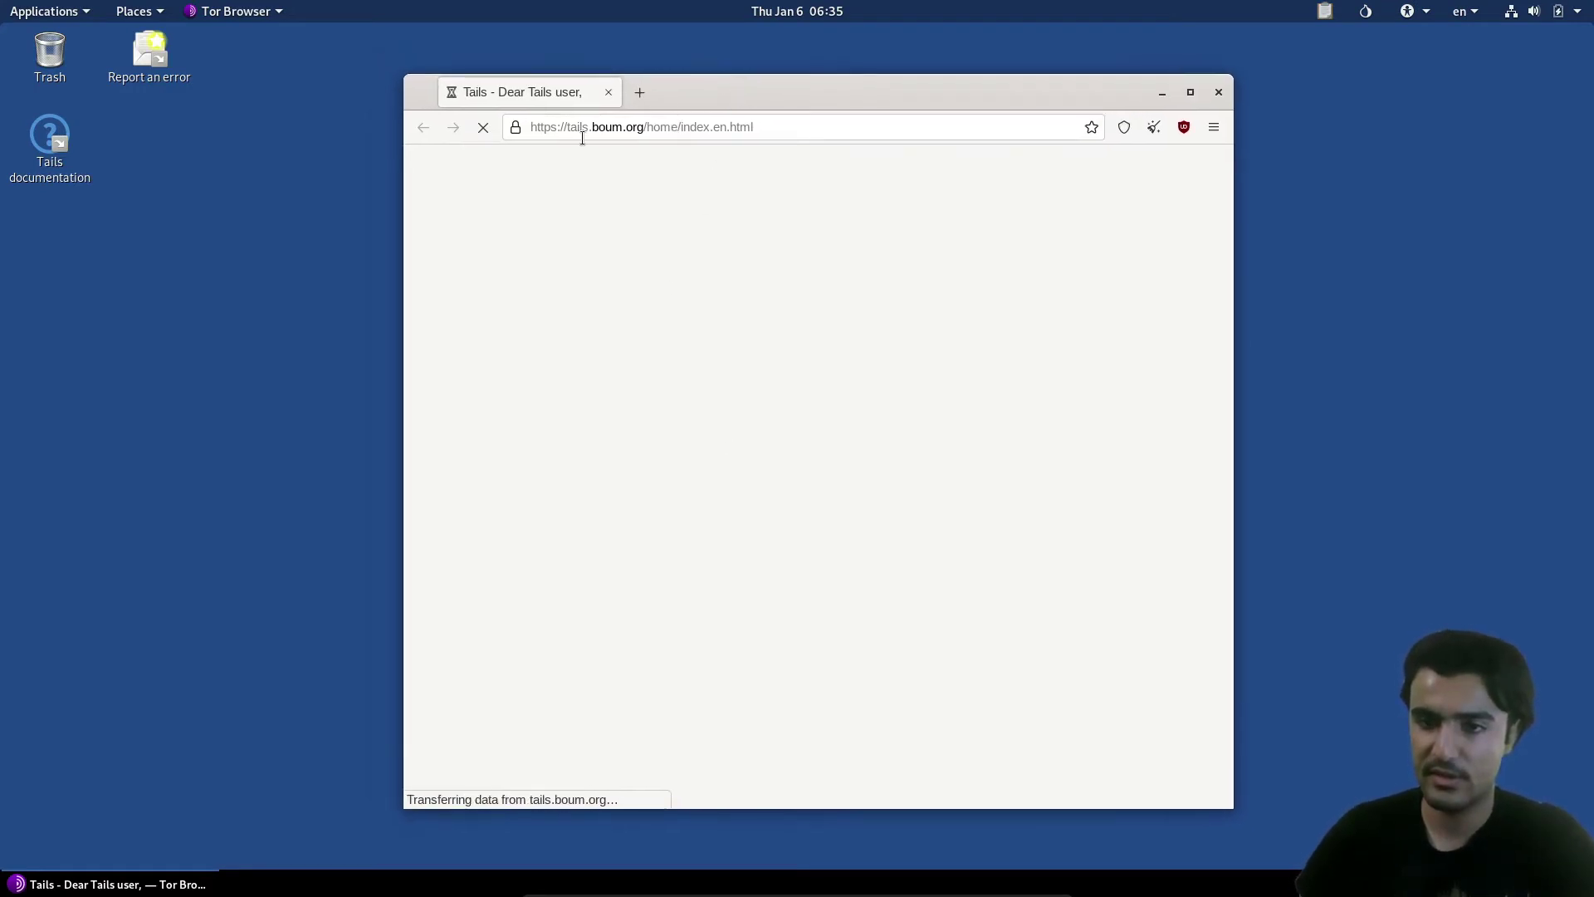
{"action": "left_click_drag", "start_coordinate": [568, 127], "coordinate": [775, 132]}
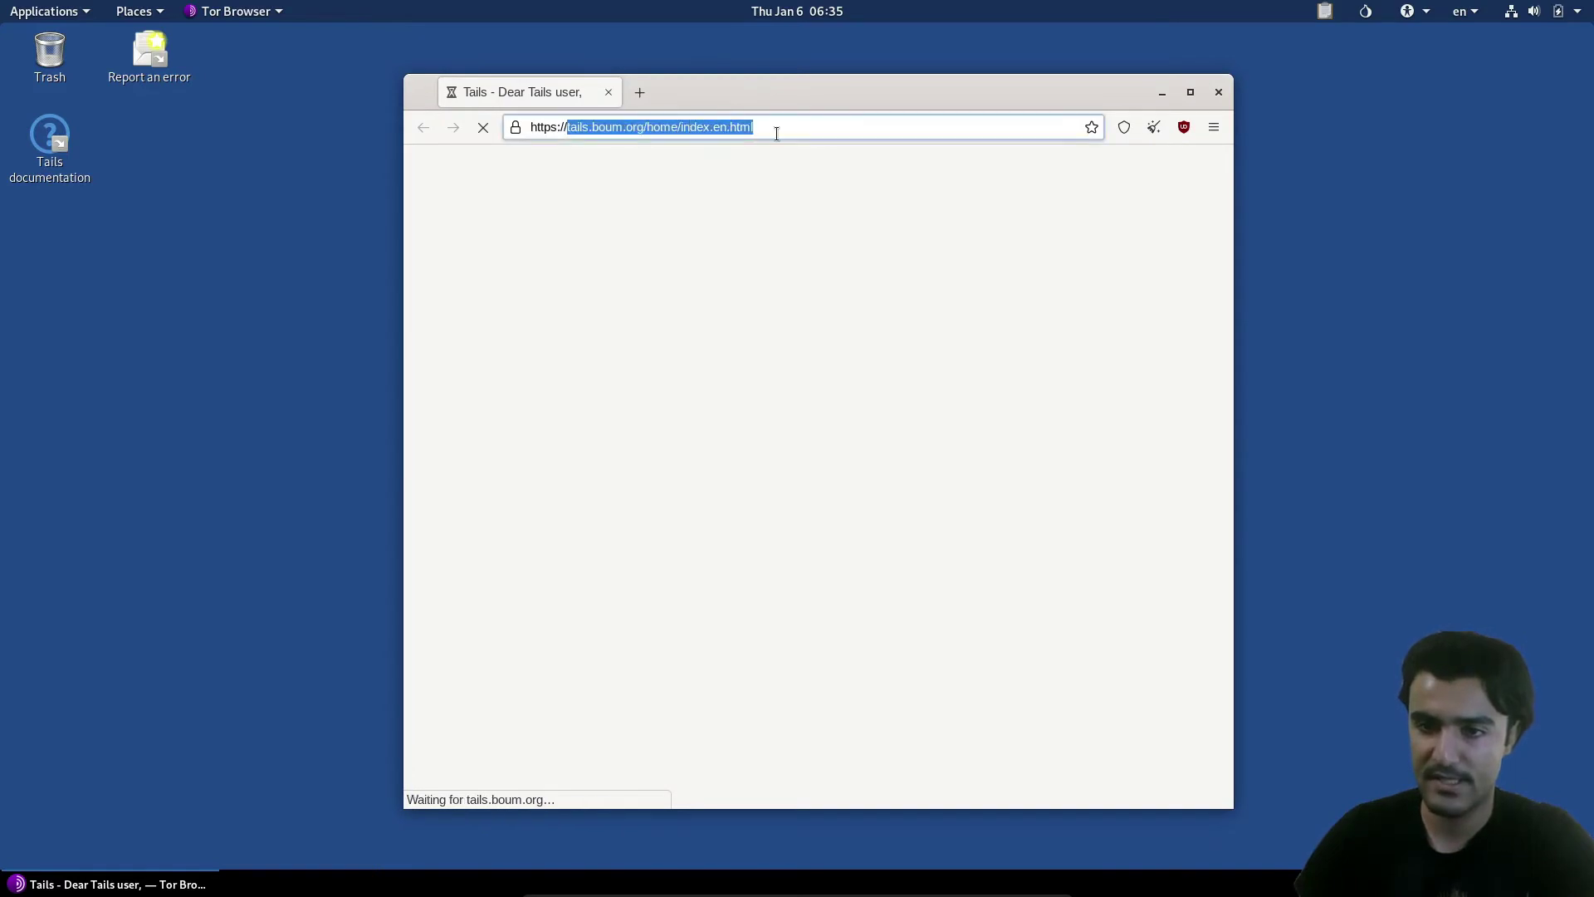
{"action": "left_click", "coordinate": [734, 196]}
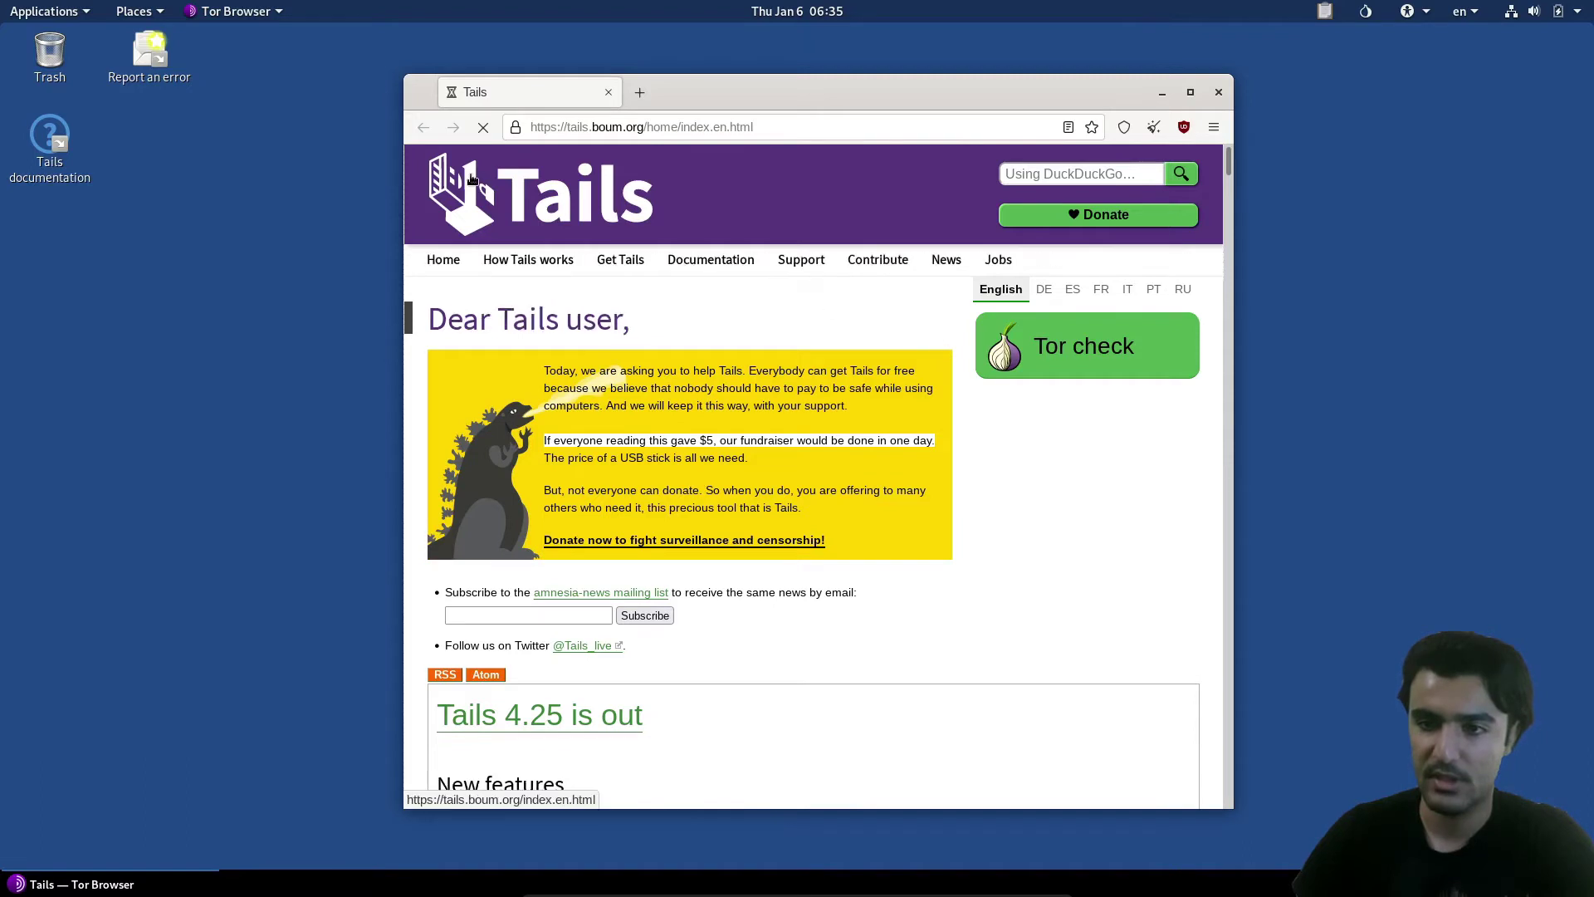
{"action": "left_click", "coordinate": [516, 127]}
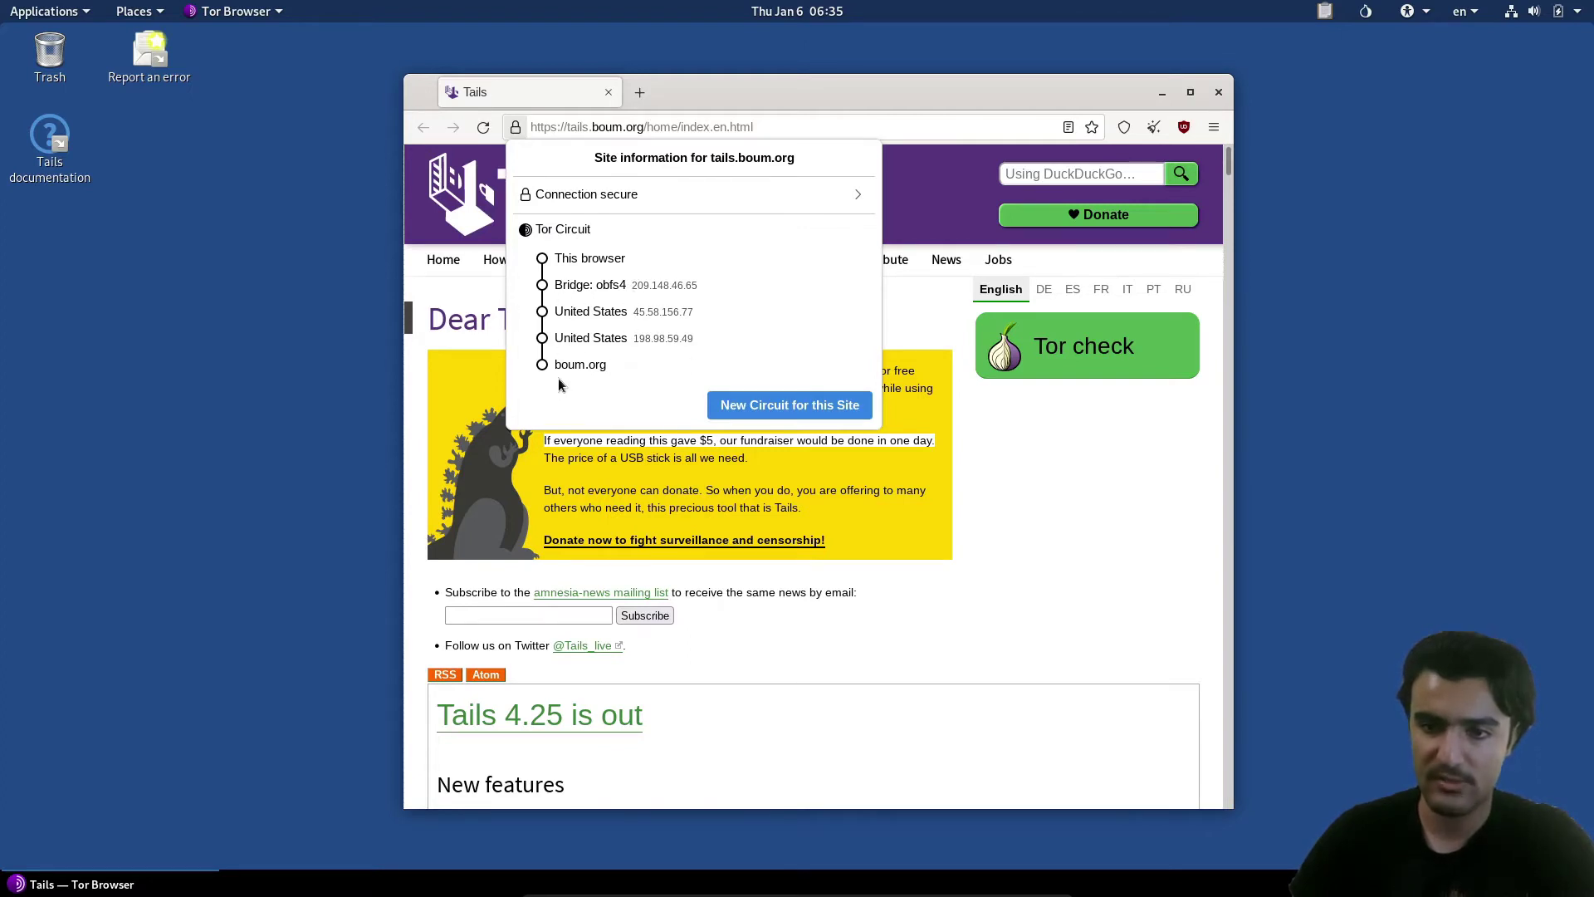
{"action": "mouse_move", "coordinate": [616, 371]}
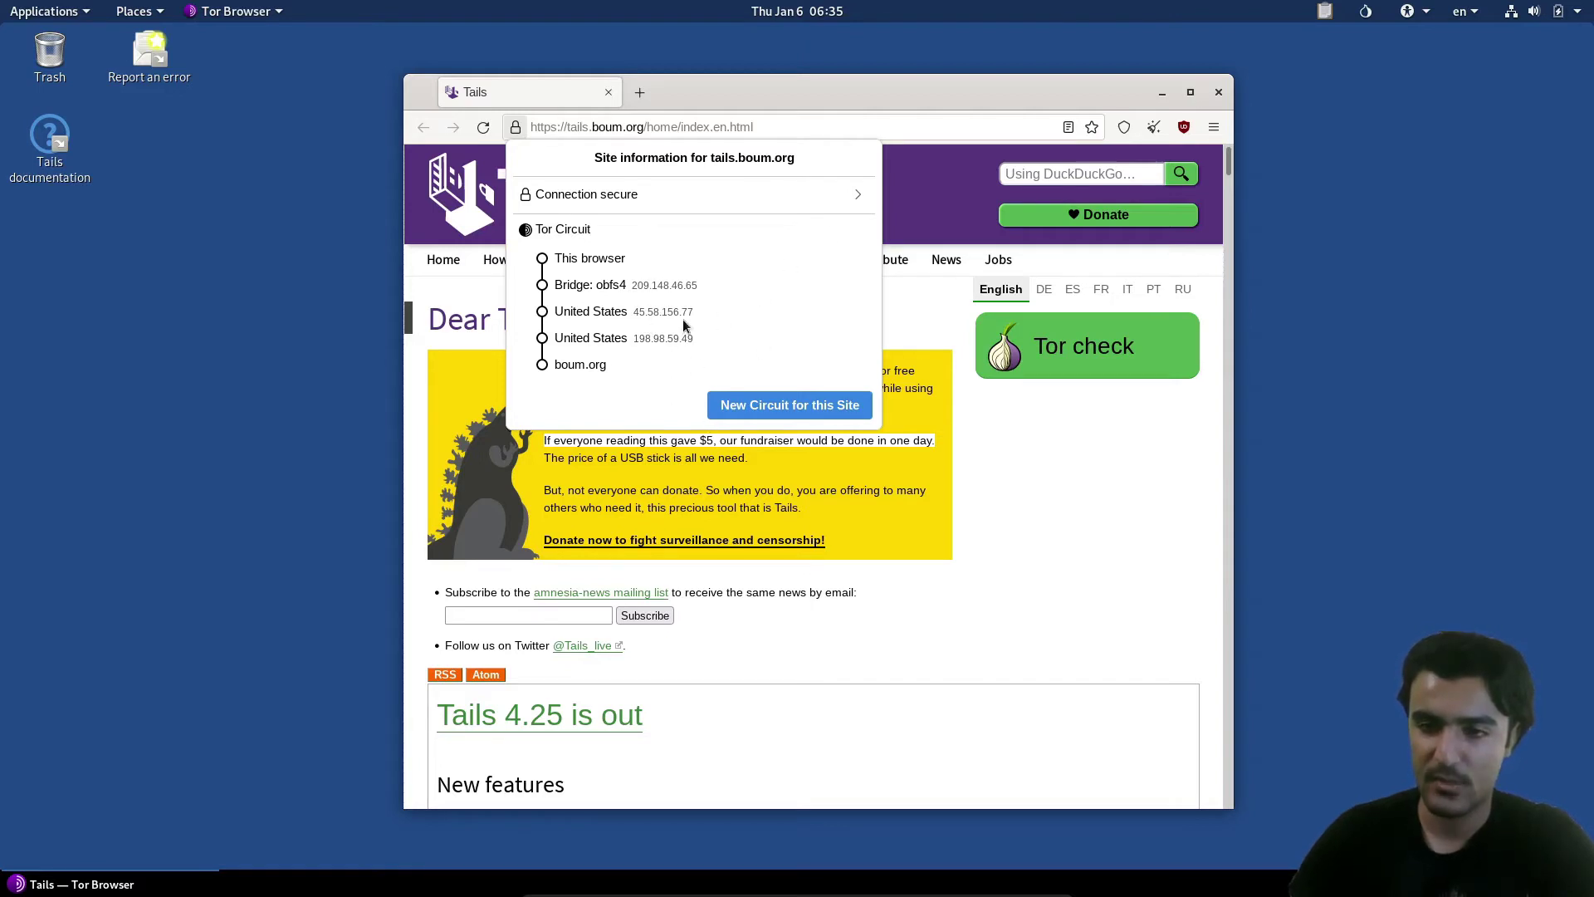
{"action": "mouse_move", "coordinate": [664, 364]}
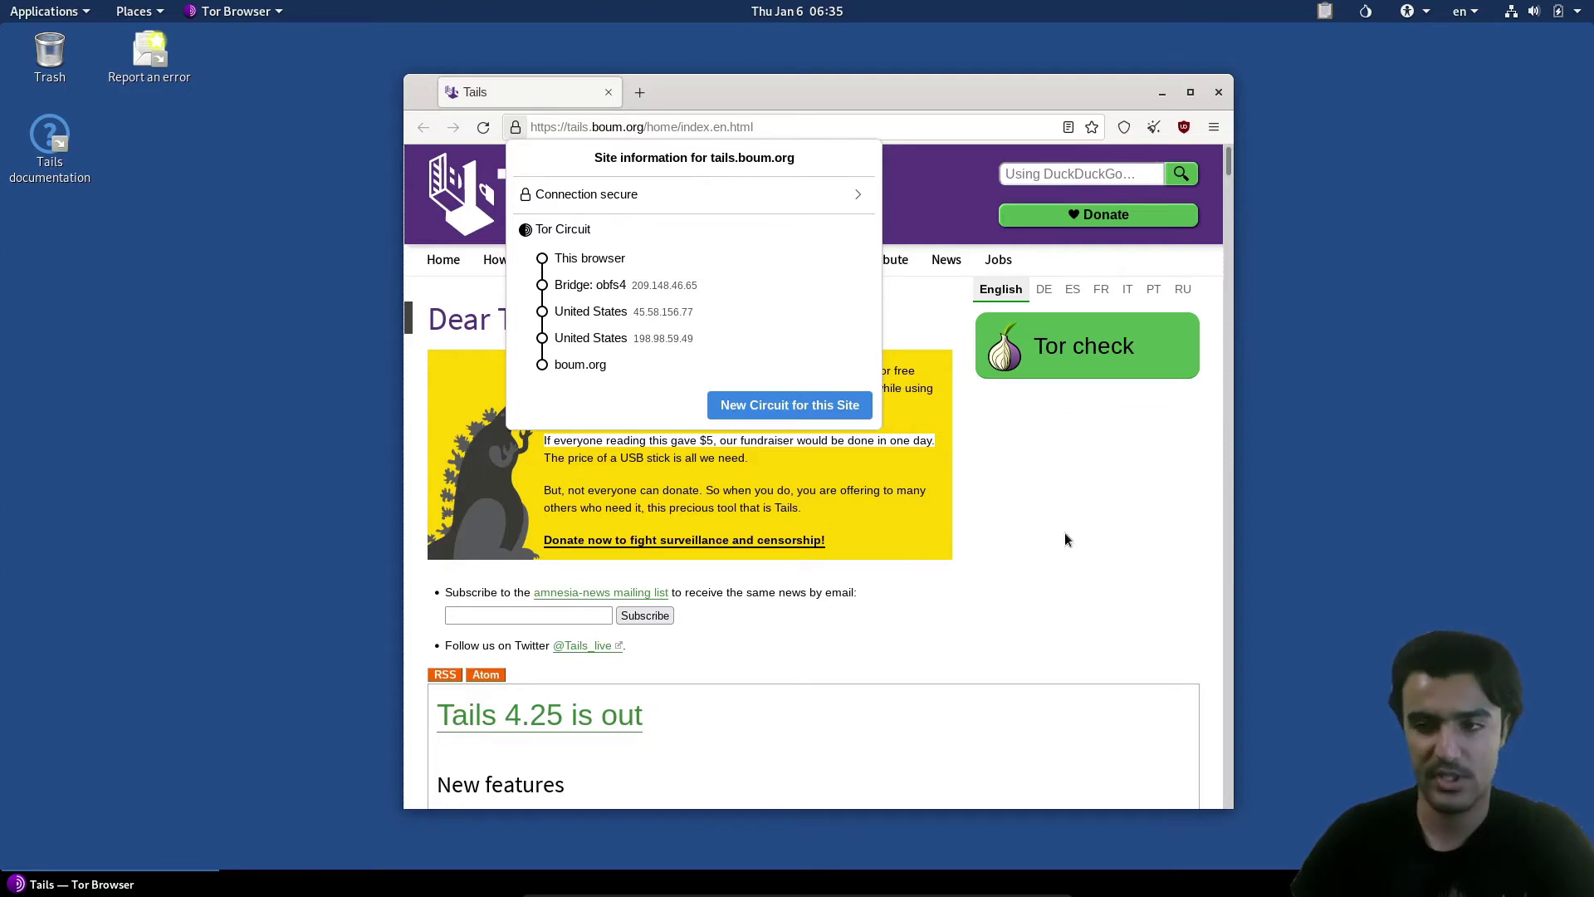
{"action": "left_click", "coordinate": [1084, 478]}
{"action": "left_click", "coordinate": [1220, 93]}
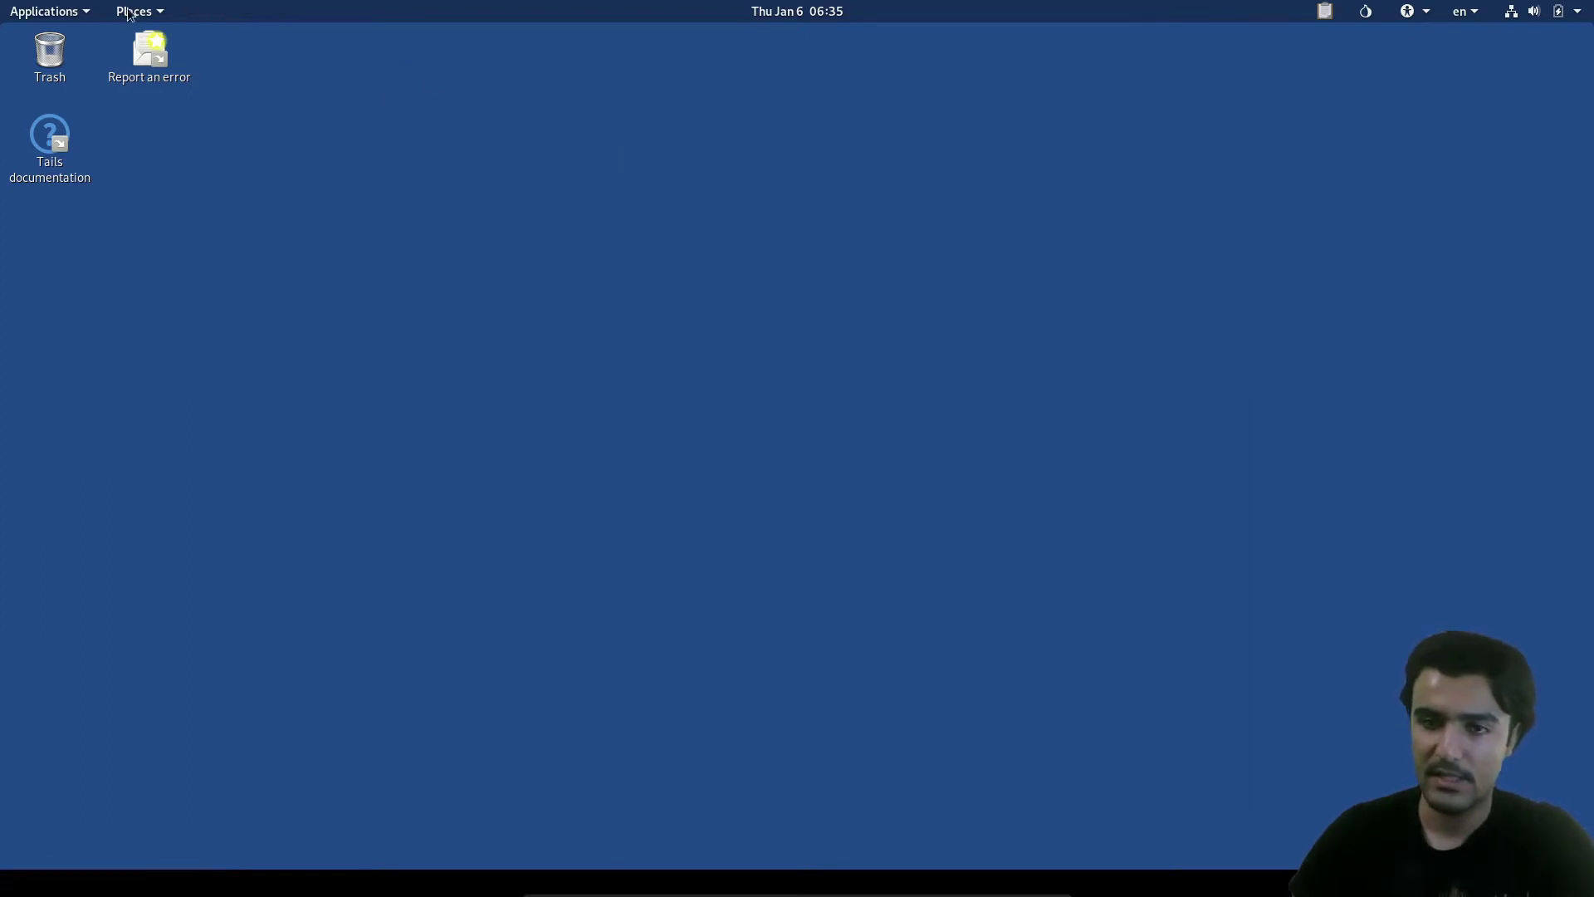
{"action": "left_click", "coordinate": [71, 15]}
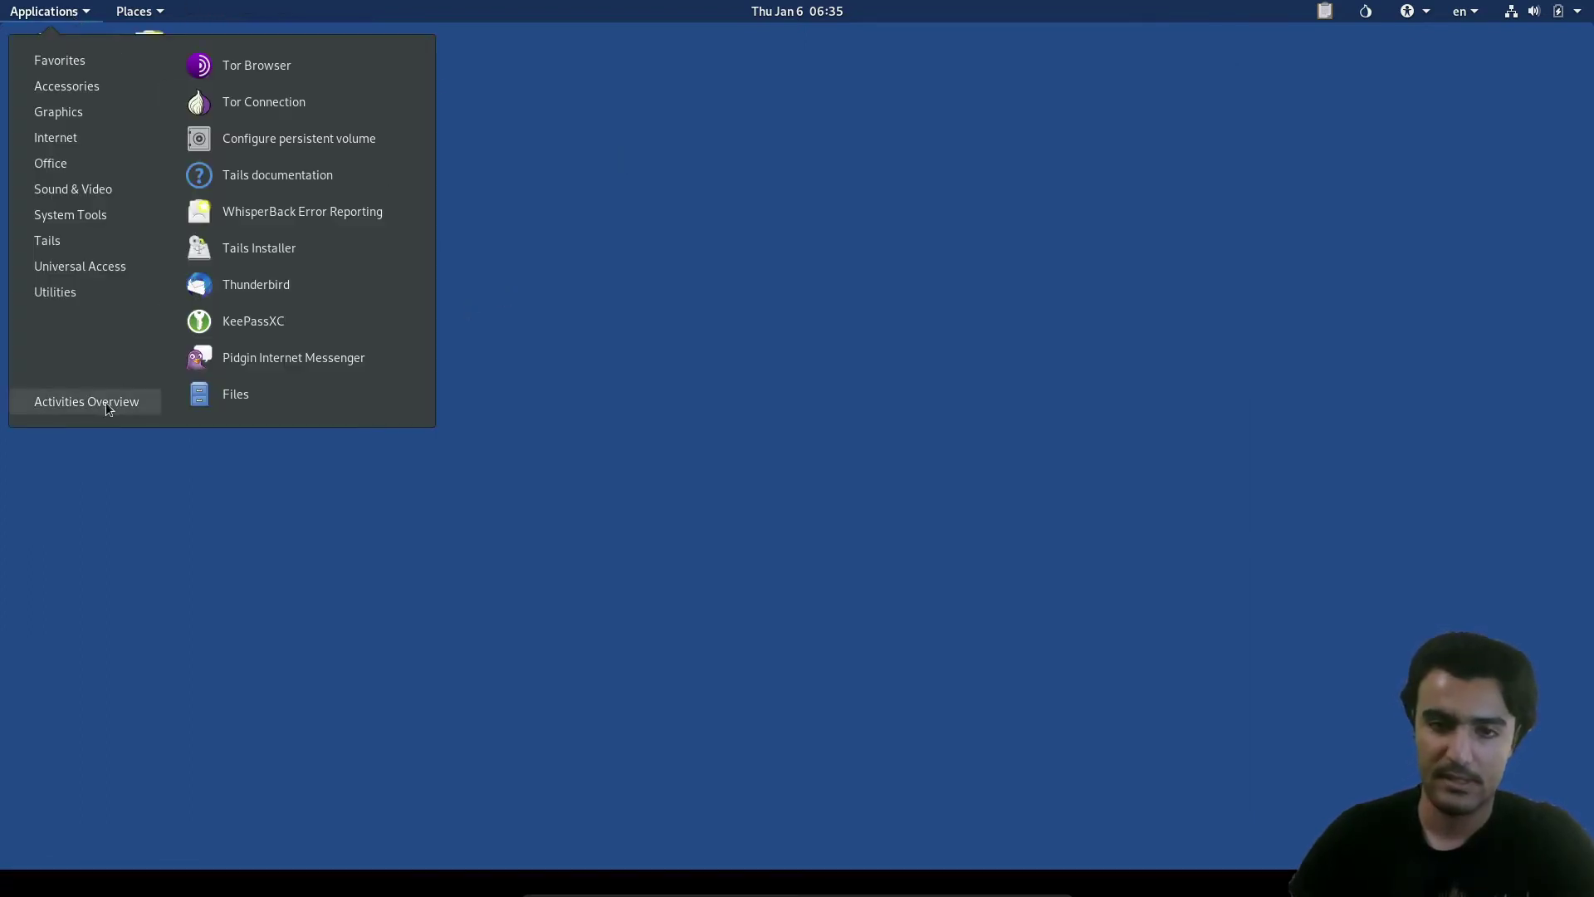
{"action": "left_click", "coordinate": [724, 341]}
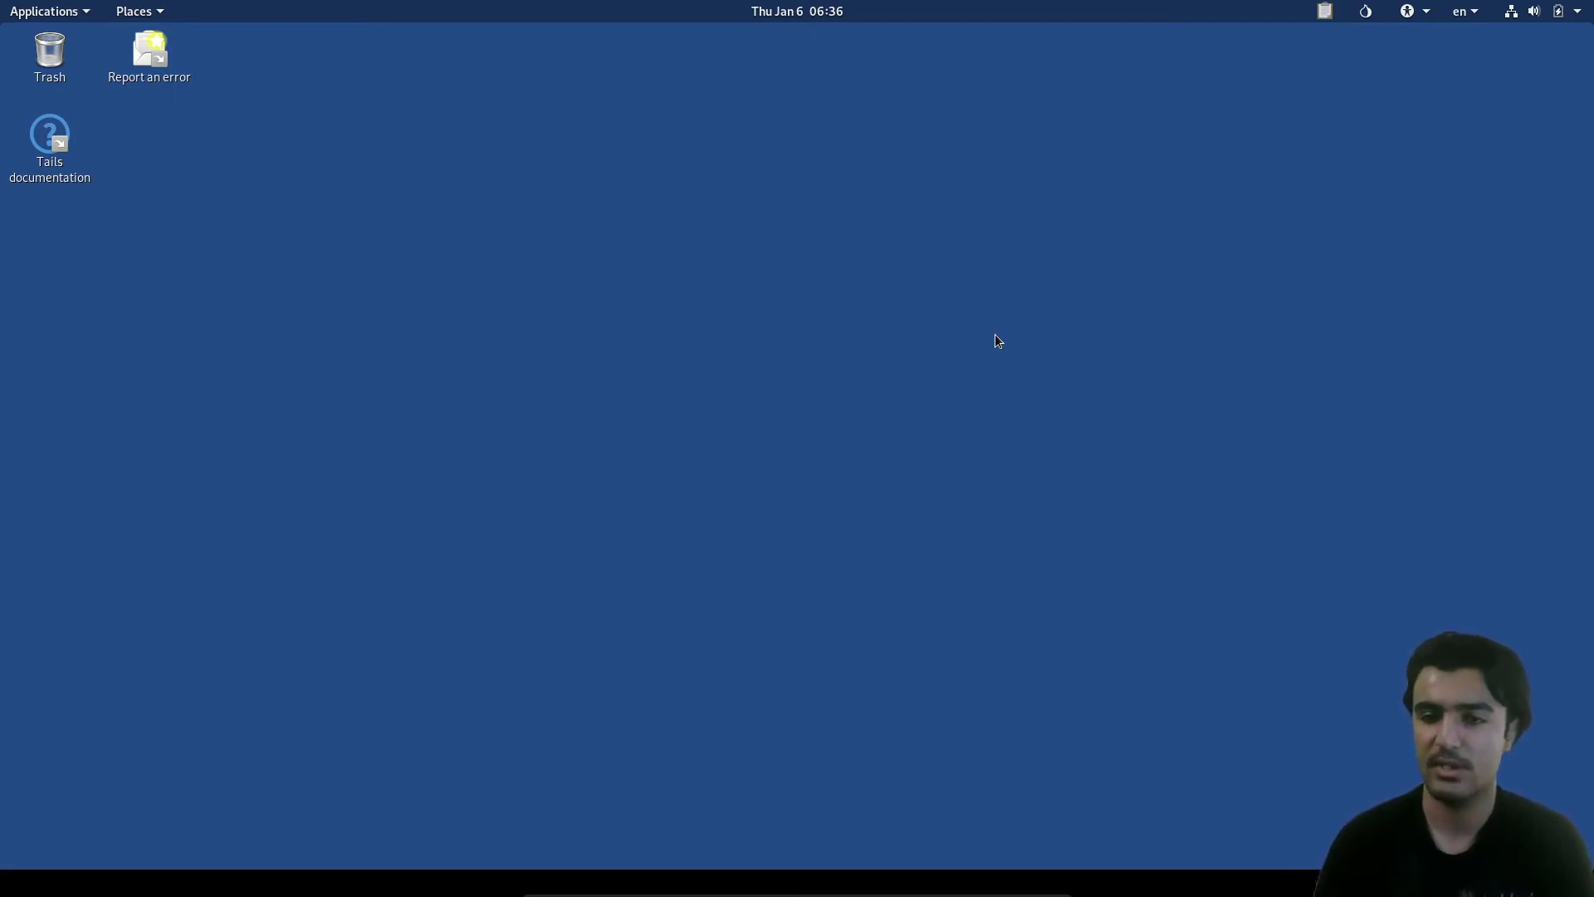
Search the Activities Overview for "per" and try to start Configure persistent volume.
{"action": "key", "text": "super"}
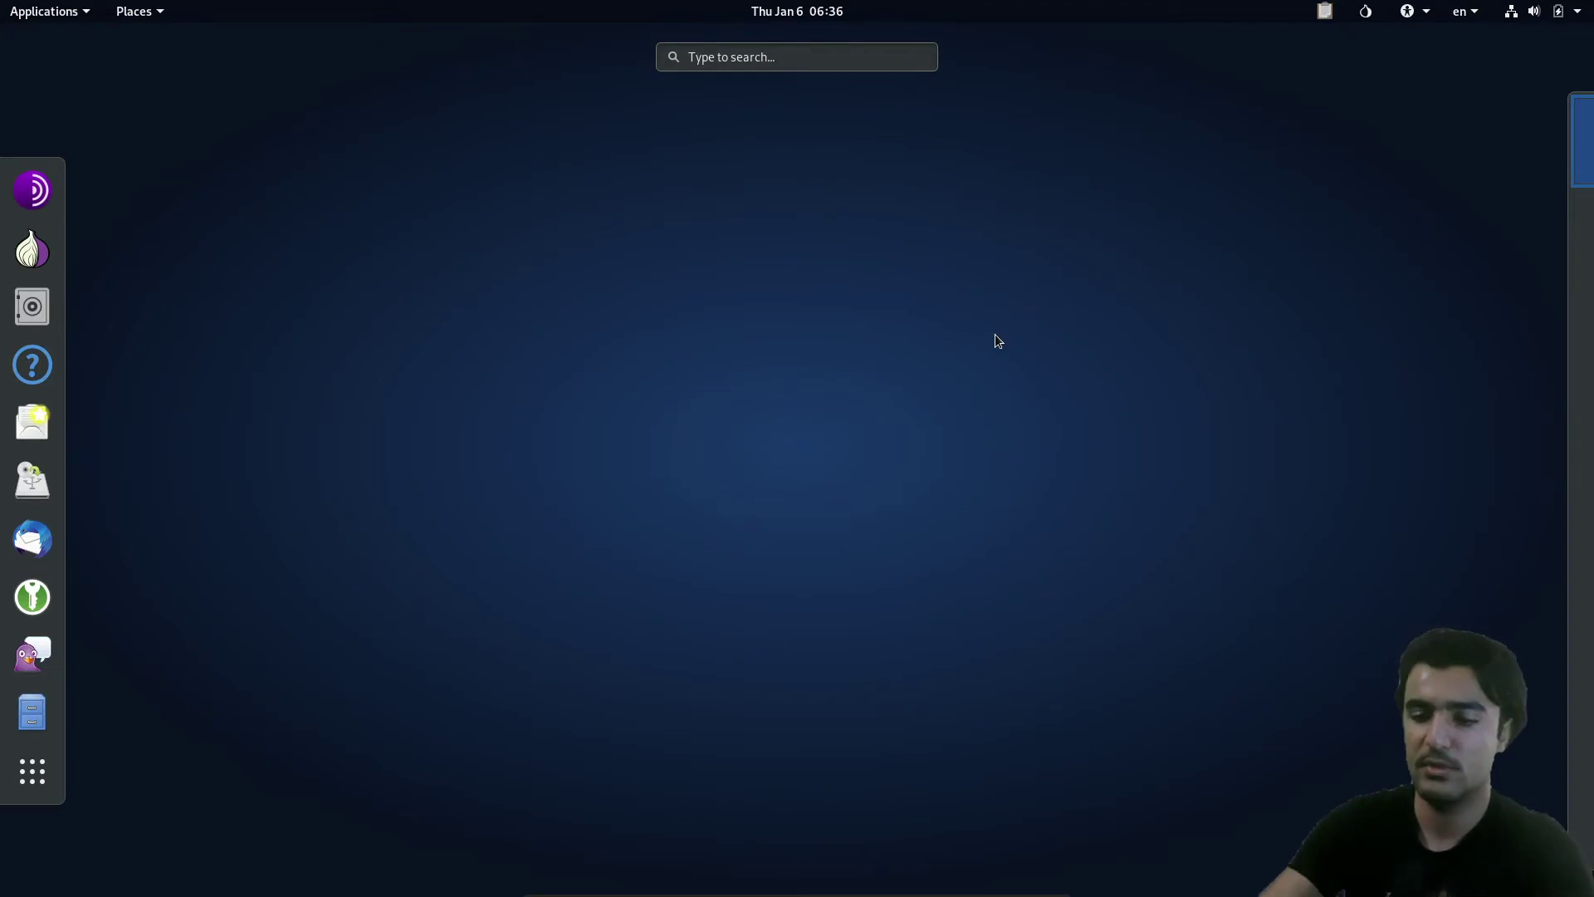
{"action": "type", "text": "per"}
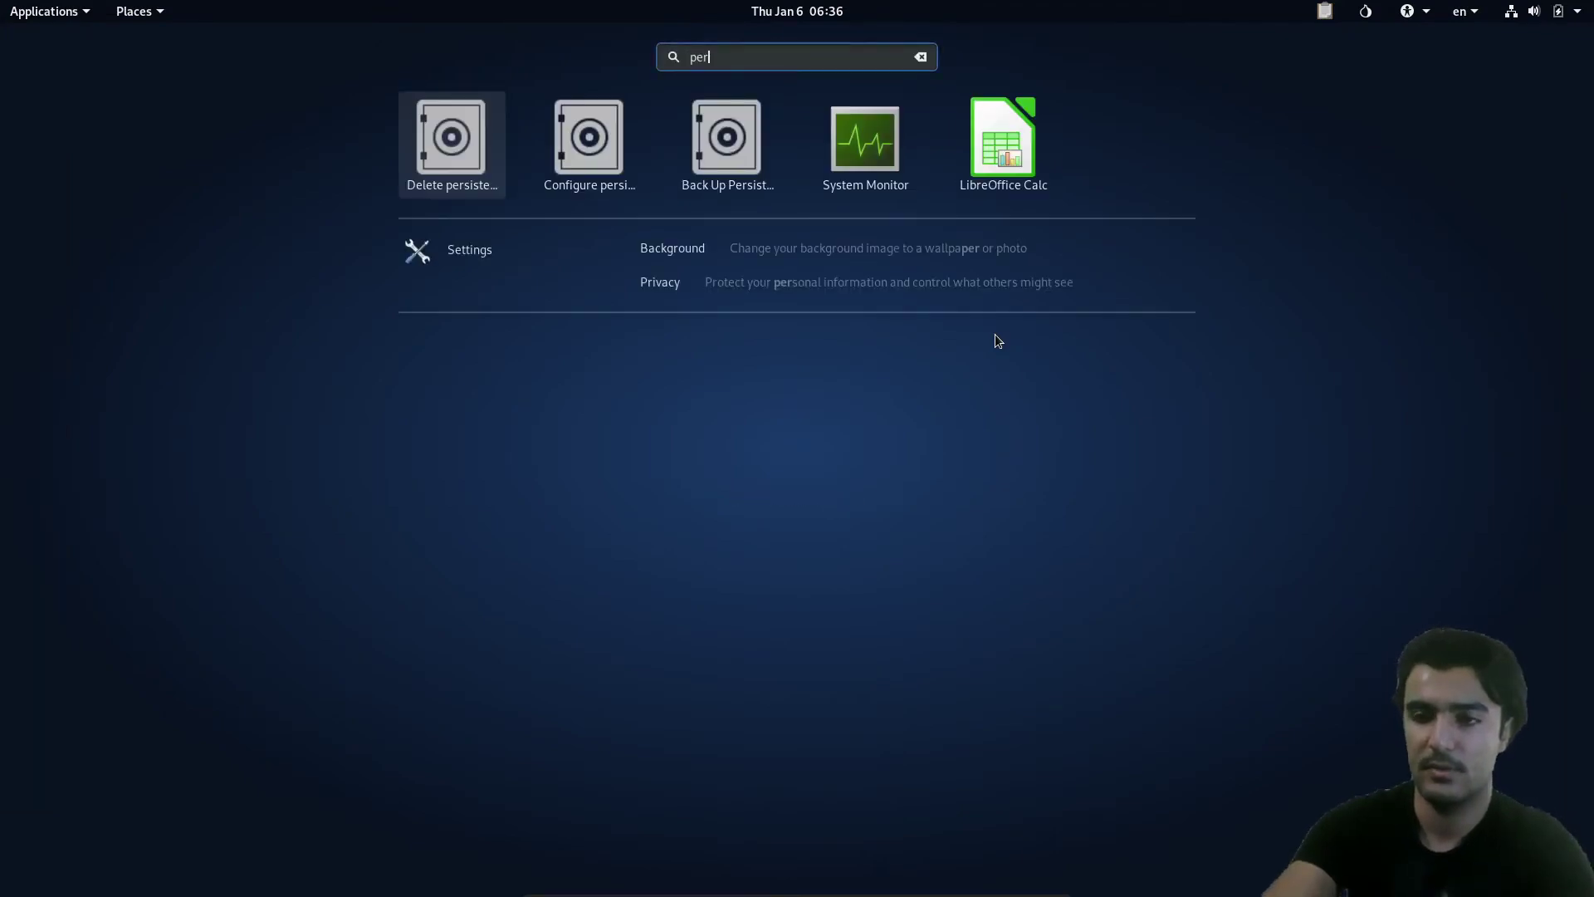
{"action": "left_click", "coordinate": [613, 162]}
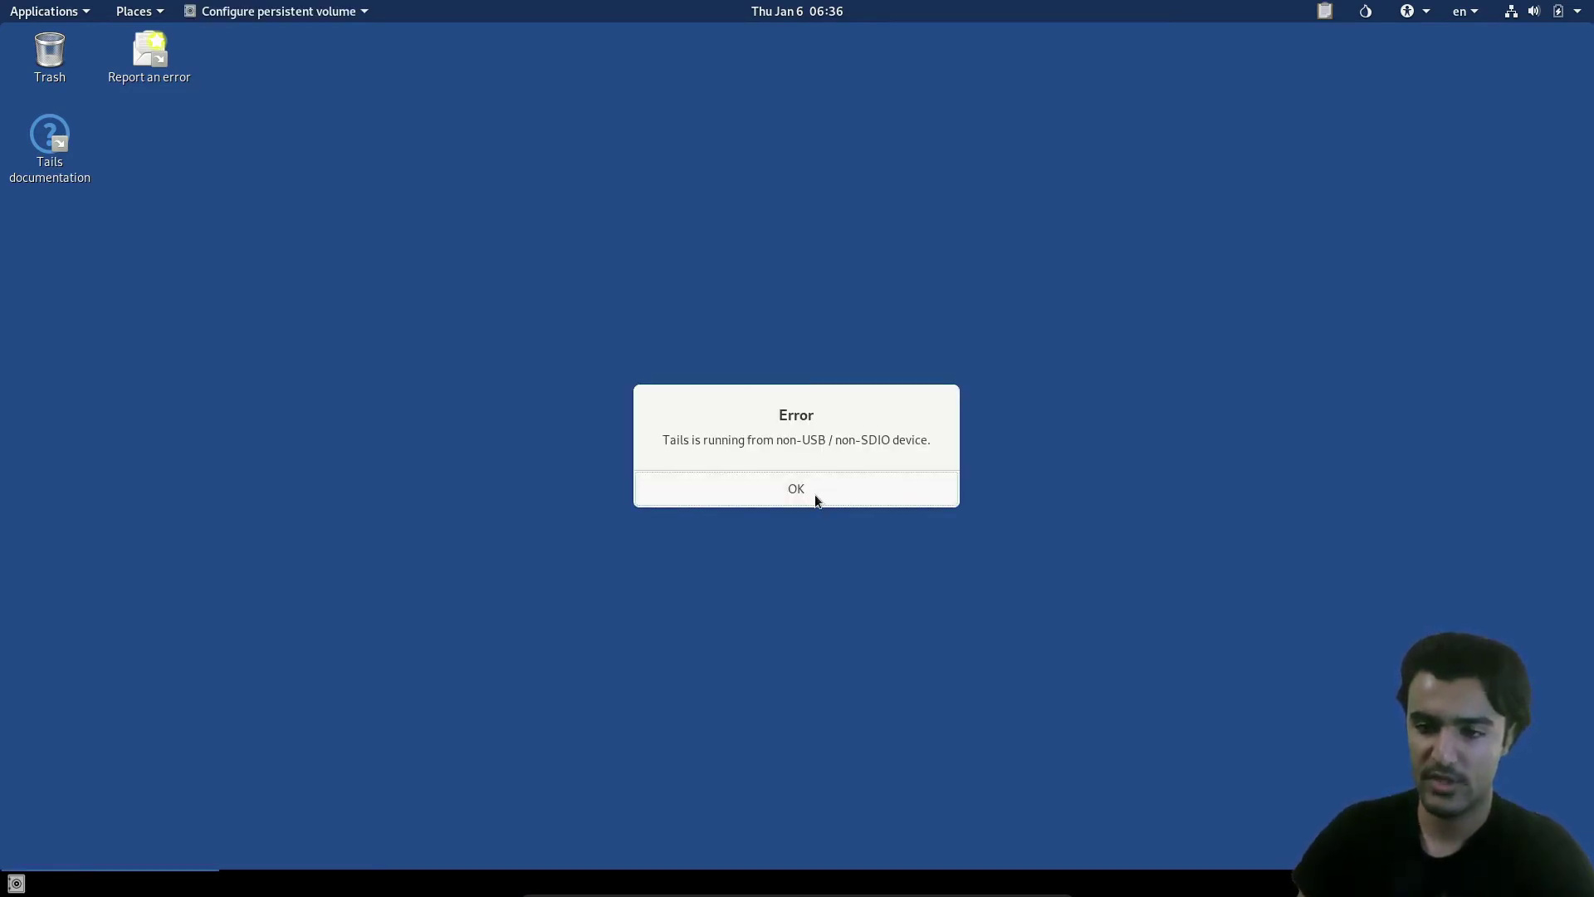
{"action": "left_click", "coordinate": [815, 496]}
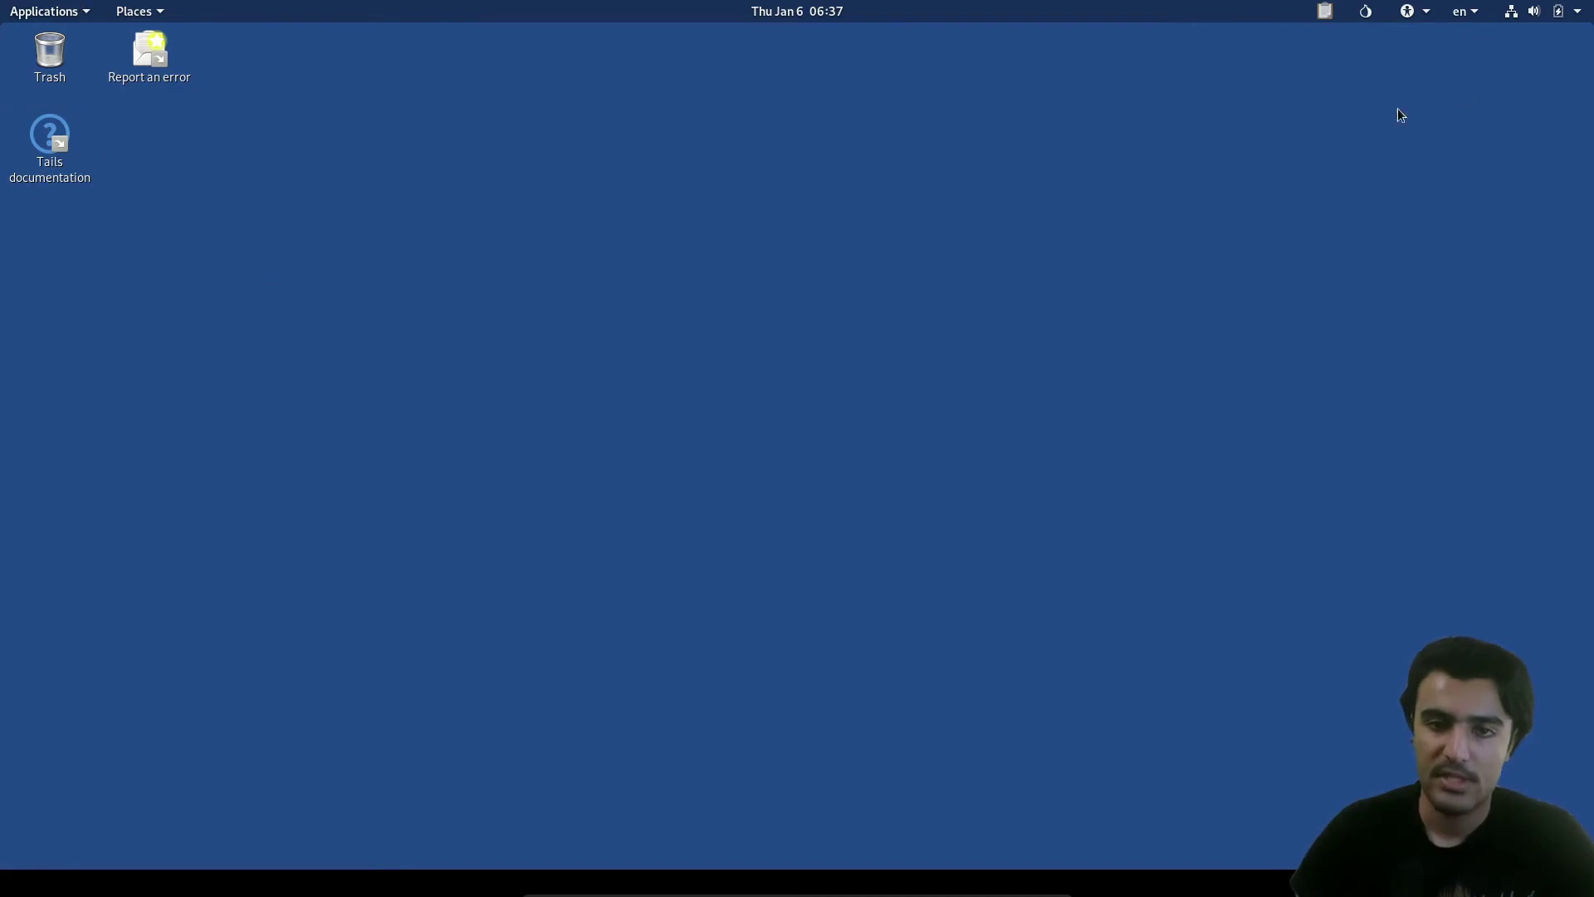
Shut down Tails and close the Oracle VM VirtualBox Manager window on the host.
{"action": "left_click", "coordinate": [1559, 16]}
{"action": "left_click", "coordinate": [1542, 173]}
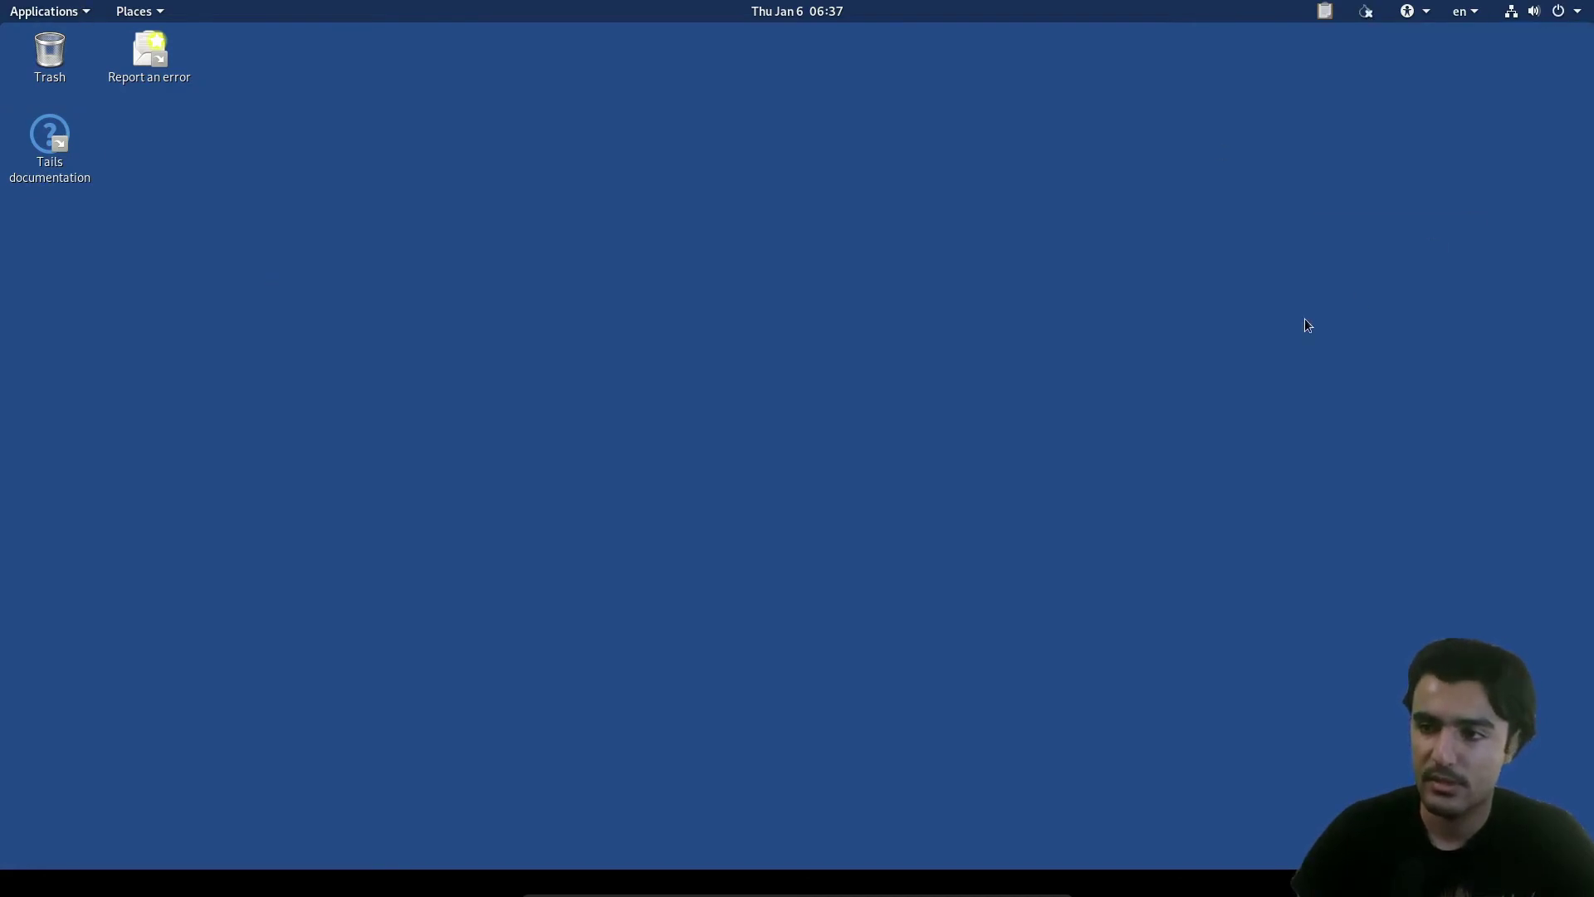
{"action": "mouse_move", "coordinate": [1030, 886]}
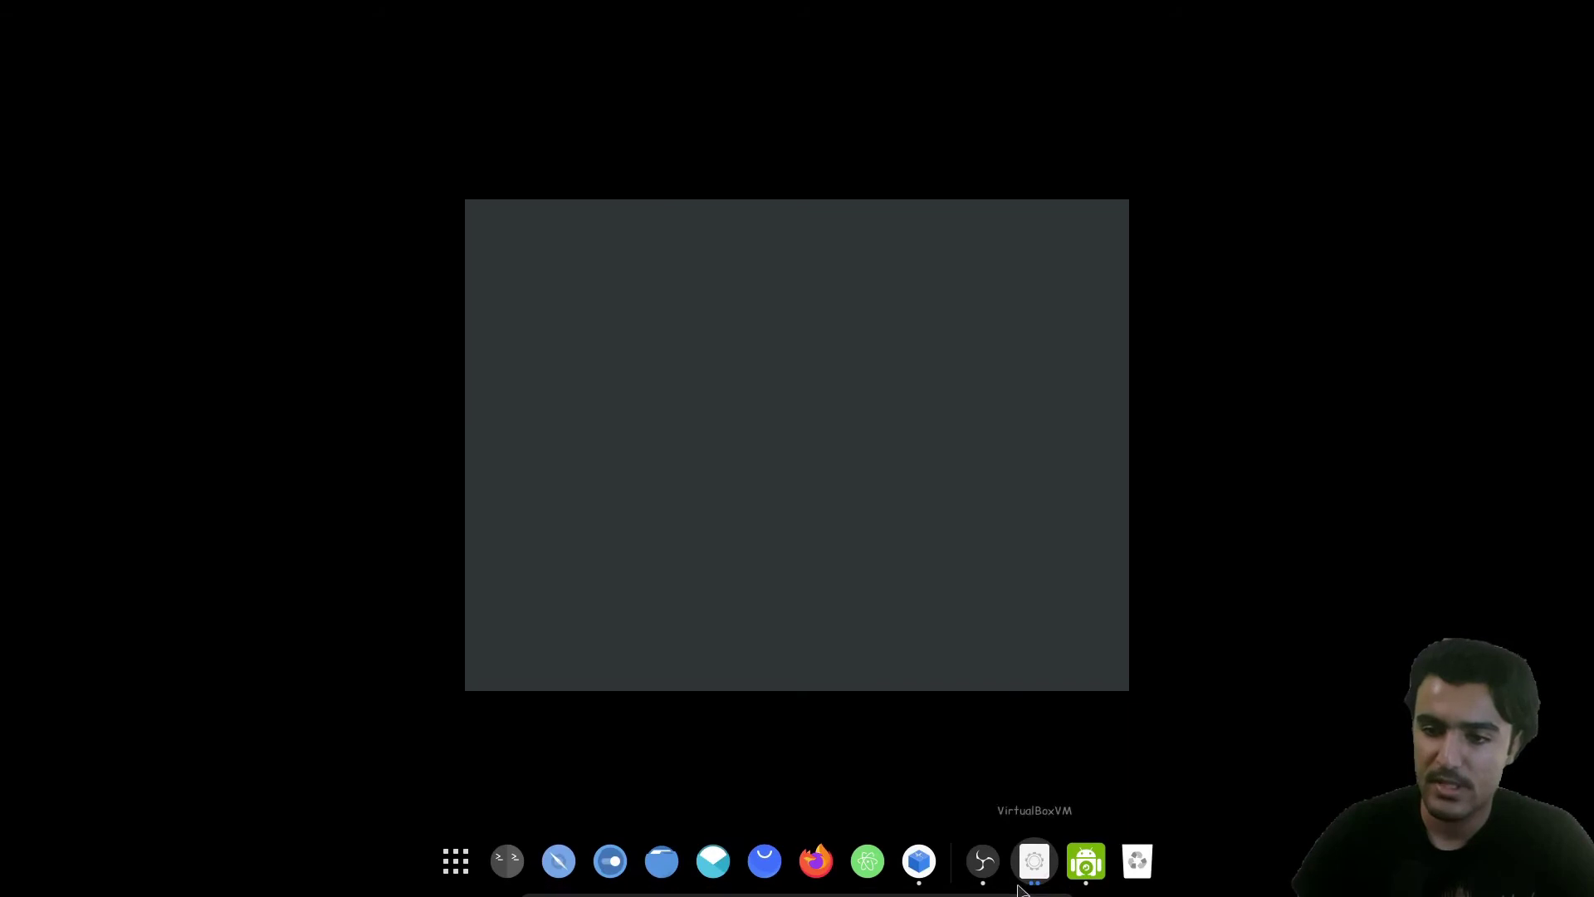
{"action": "left_click", "coordinate": [920, 860]}
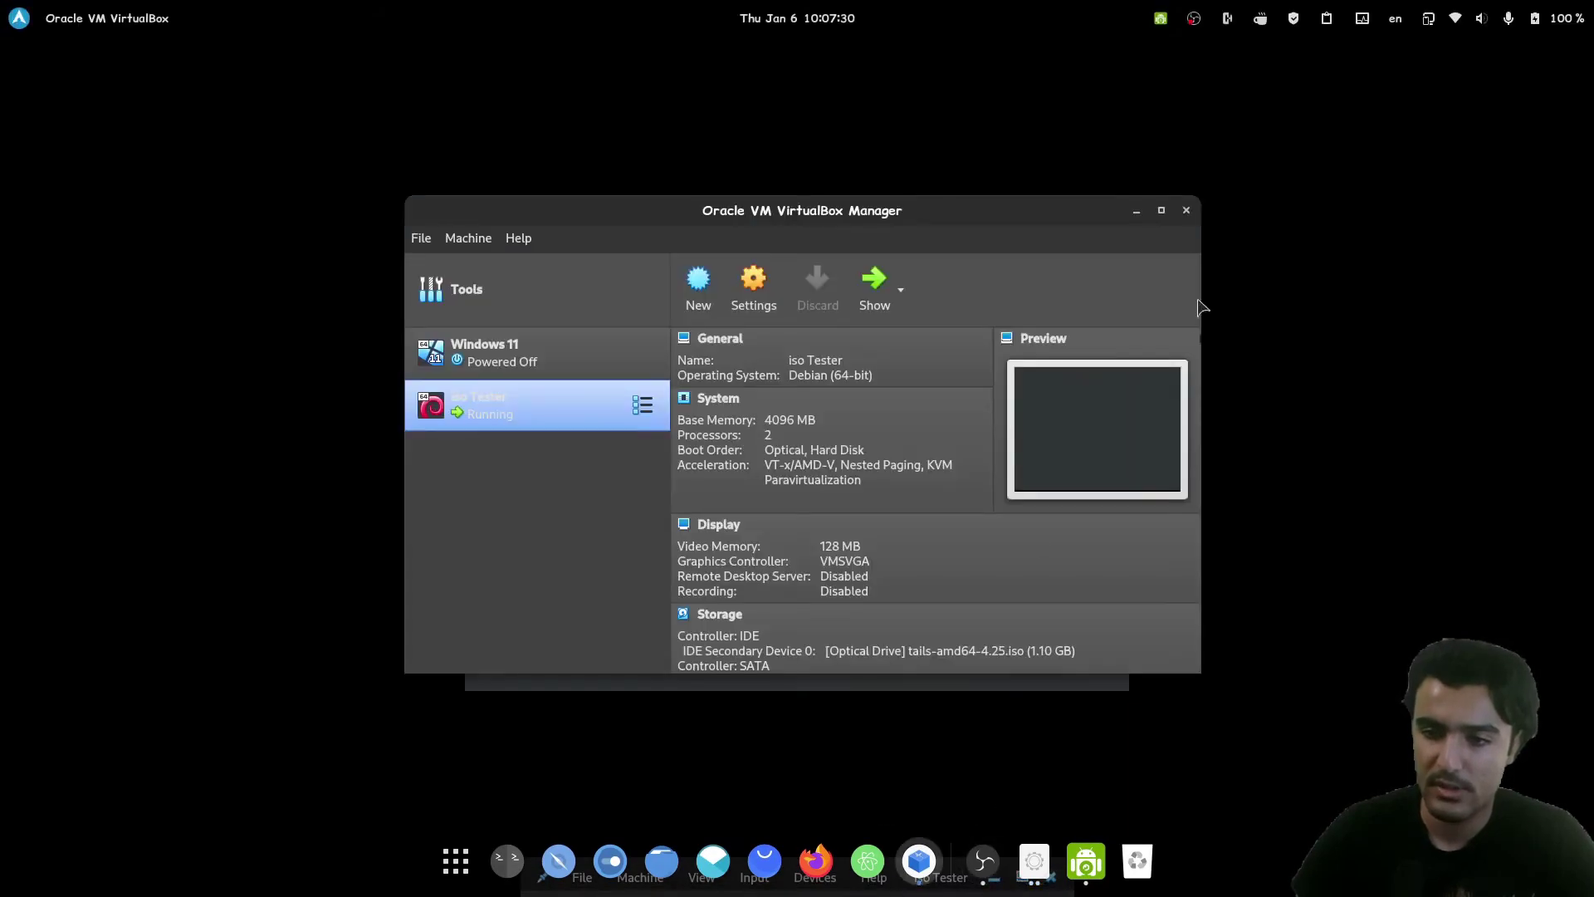
{"action": "left_click", "coordinate": [1186, 210]}
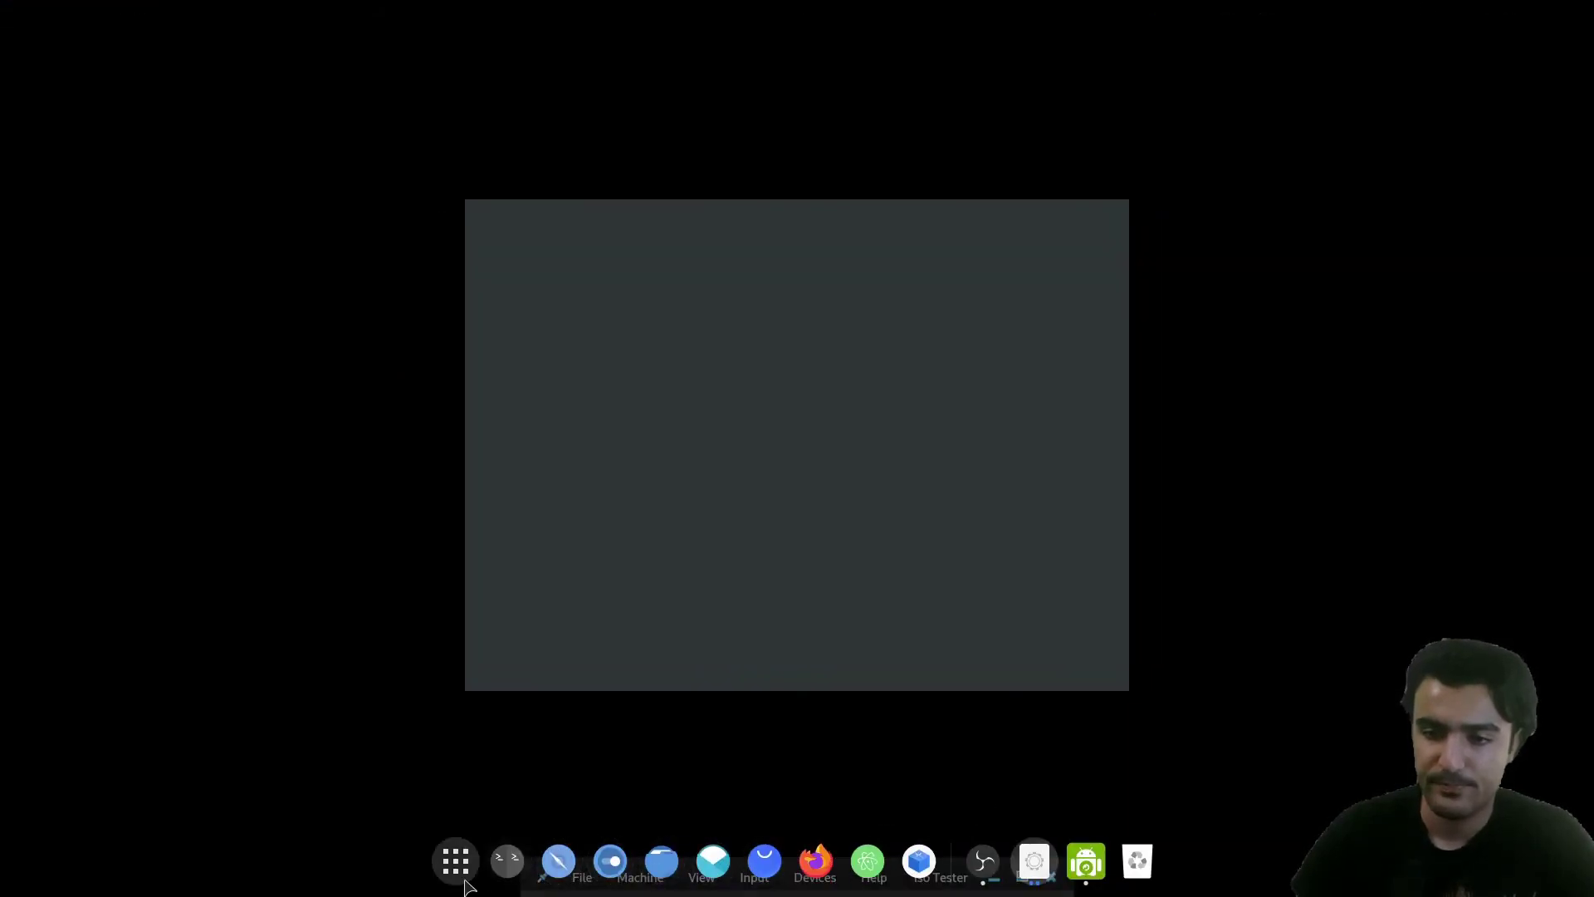
Launch Tor Browser from the second page of the host system's application list.
{"action": "left_click", "coordinate": [456, 860]}
{"action": "scroll", "coordinate": [856, 631], "scroll_direction": "down", "scroll_amount": 1}
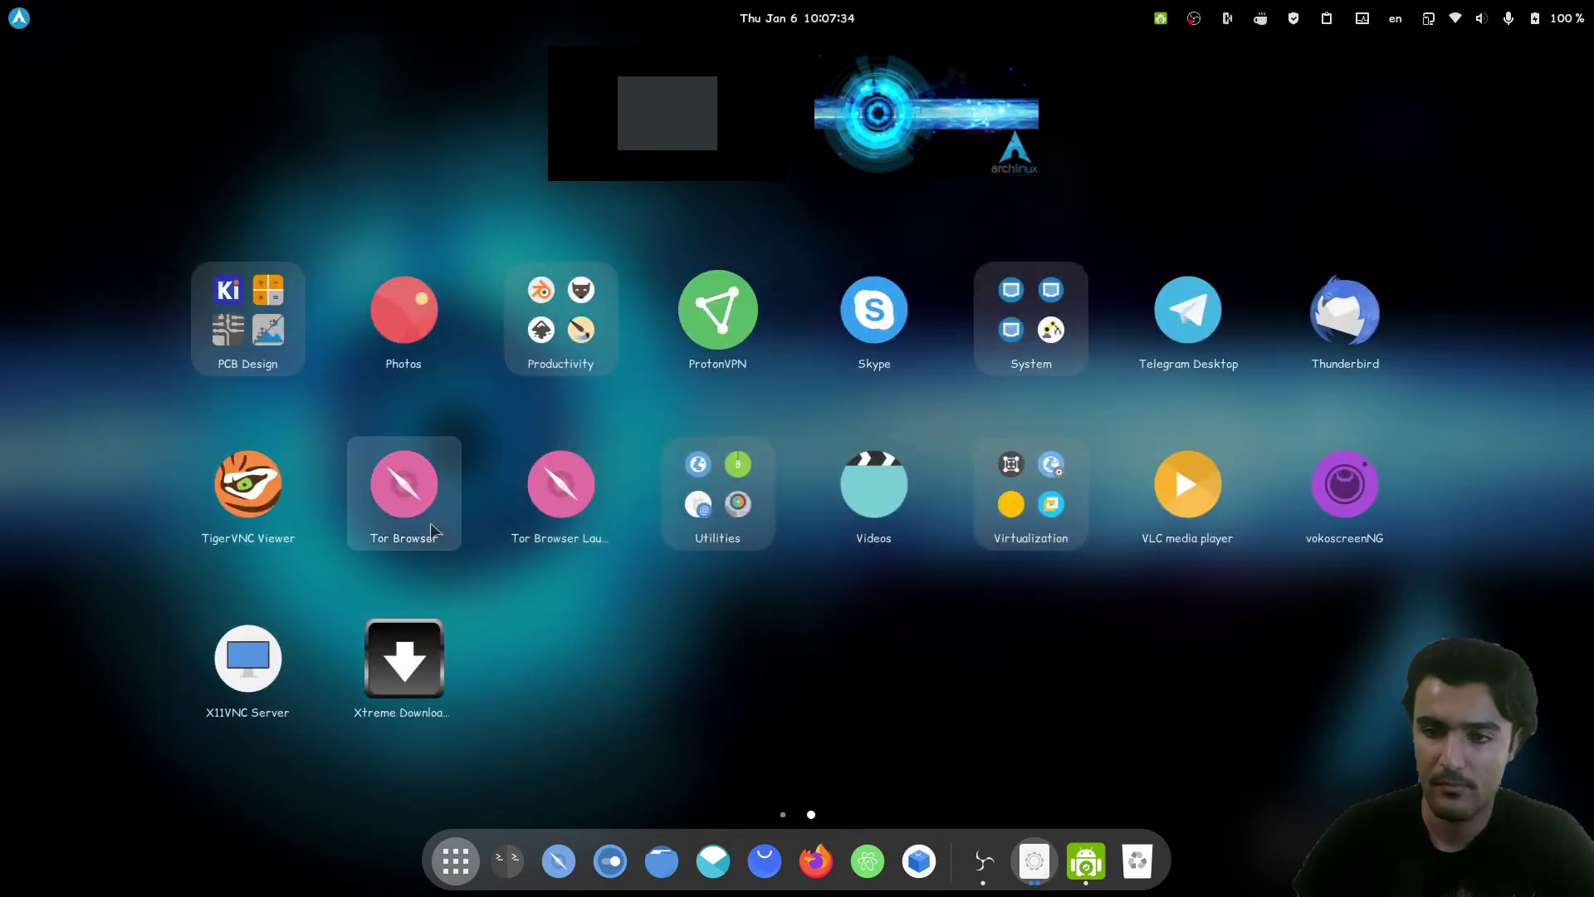
{"action": "left_click", "coordinate": [407, 494]}
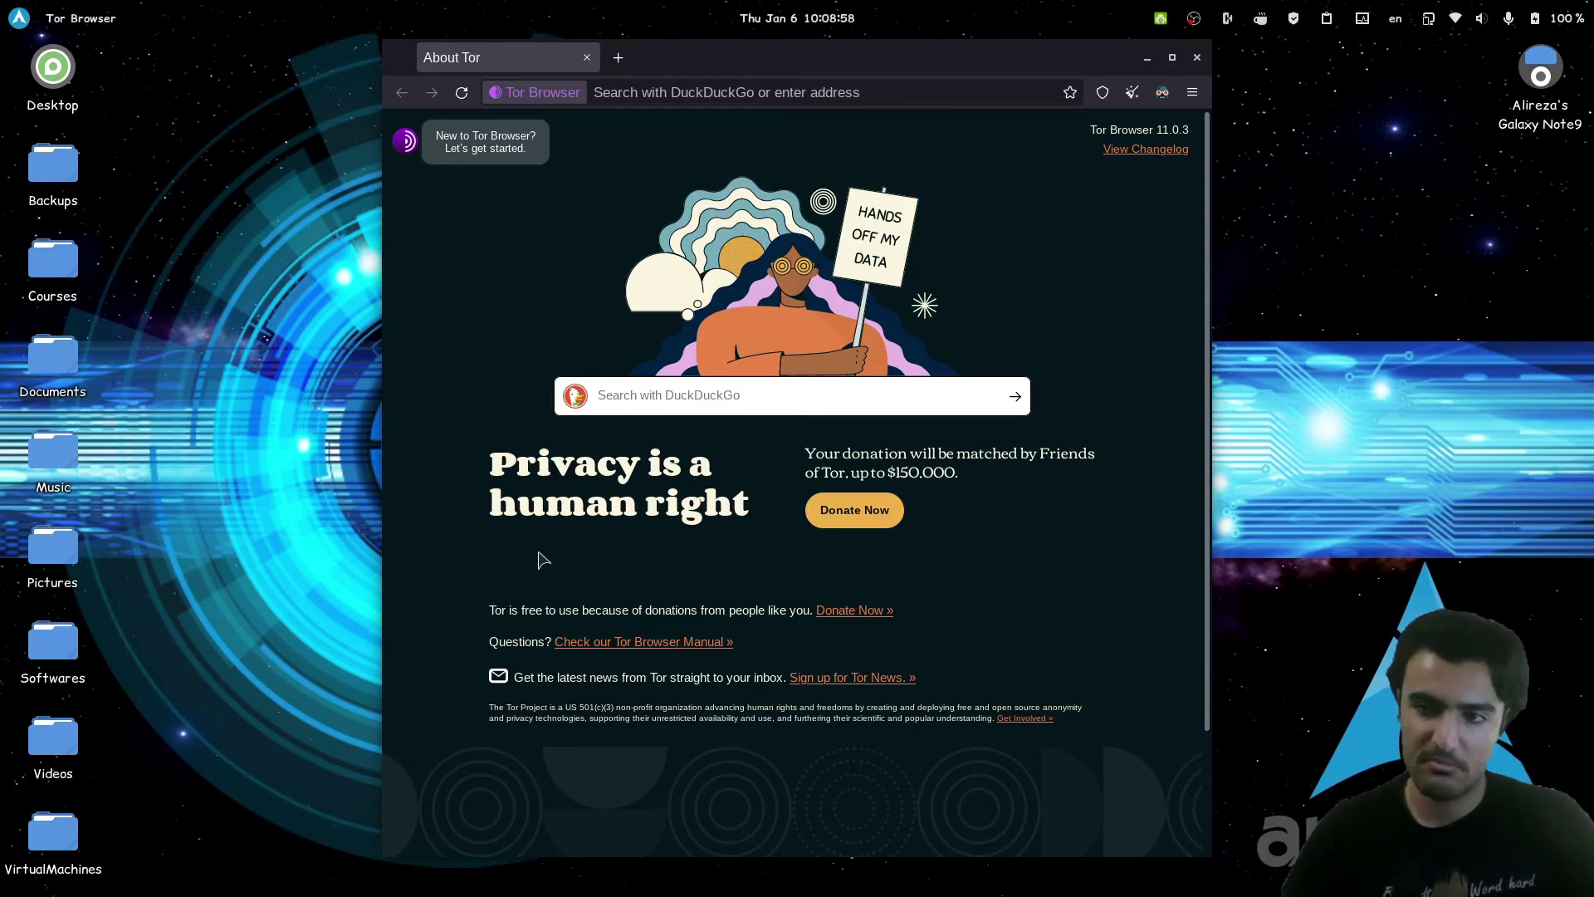
Examine the host's window overview and its list of installed applications, and return to the Tor Browser window.
{"action": "key", "text": "super"}
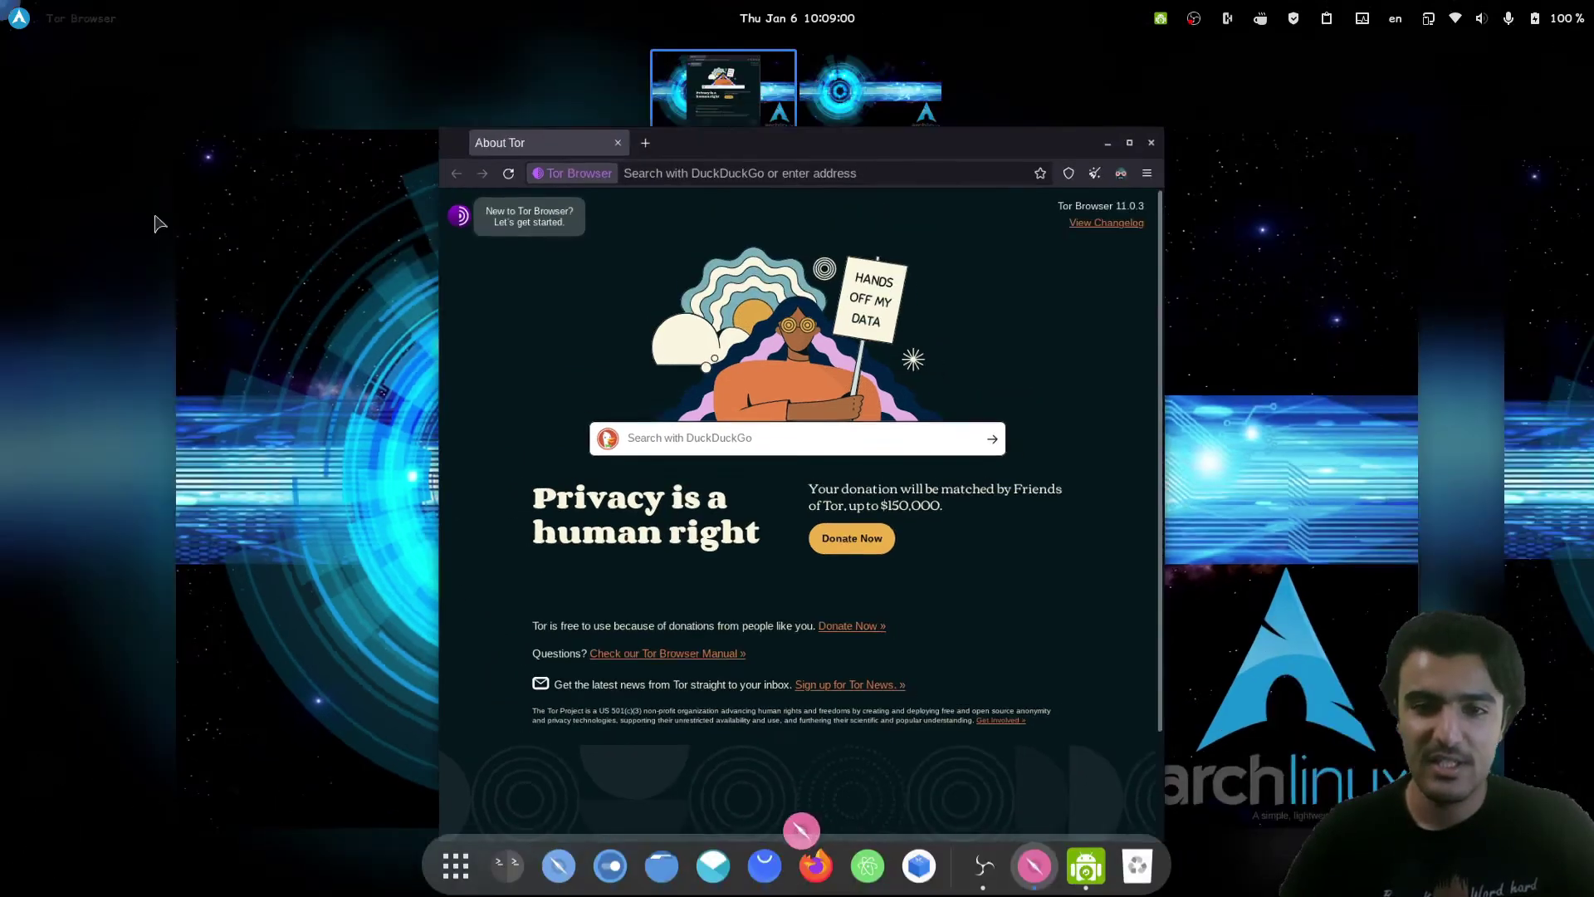
{"action": "key", "text": "super"}
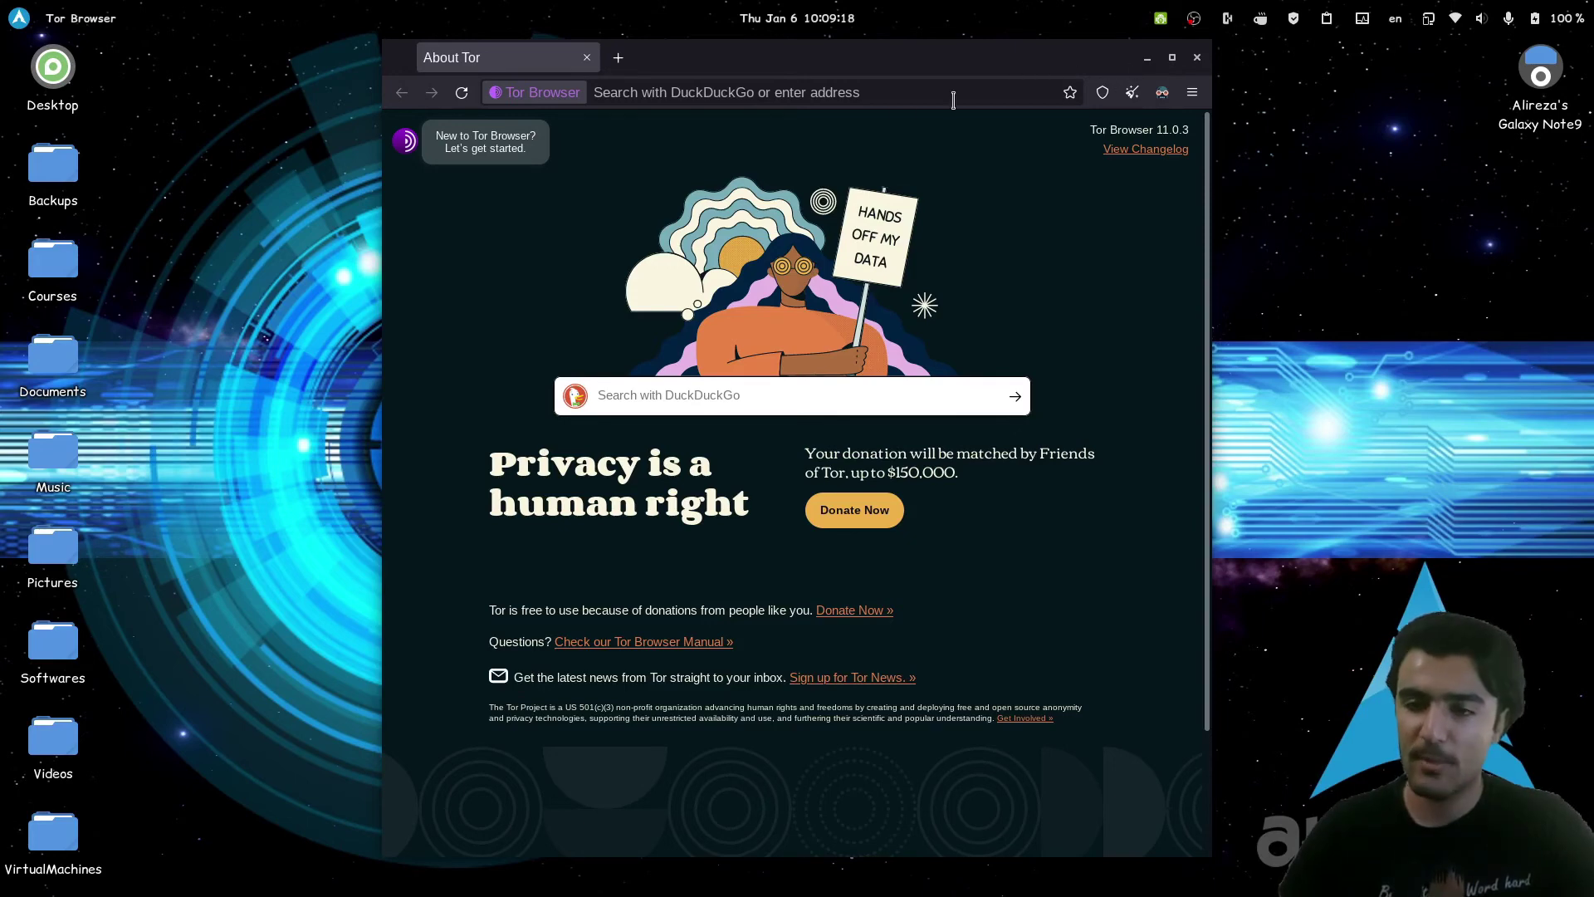
{"action": "left_click", "coordinate": [18, 17]}
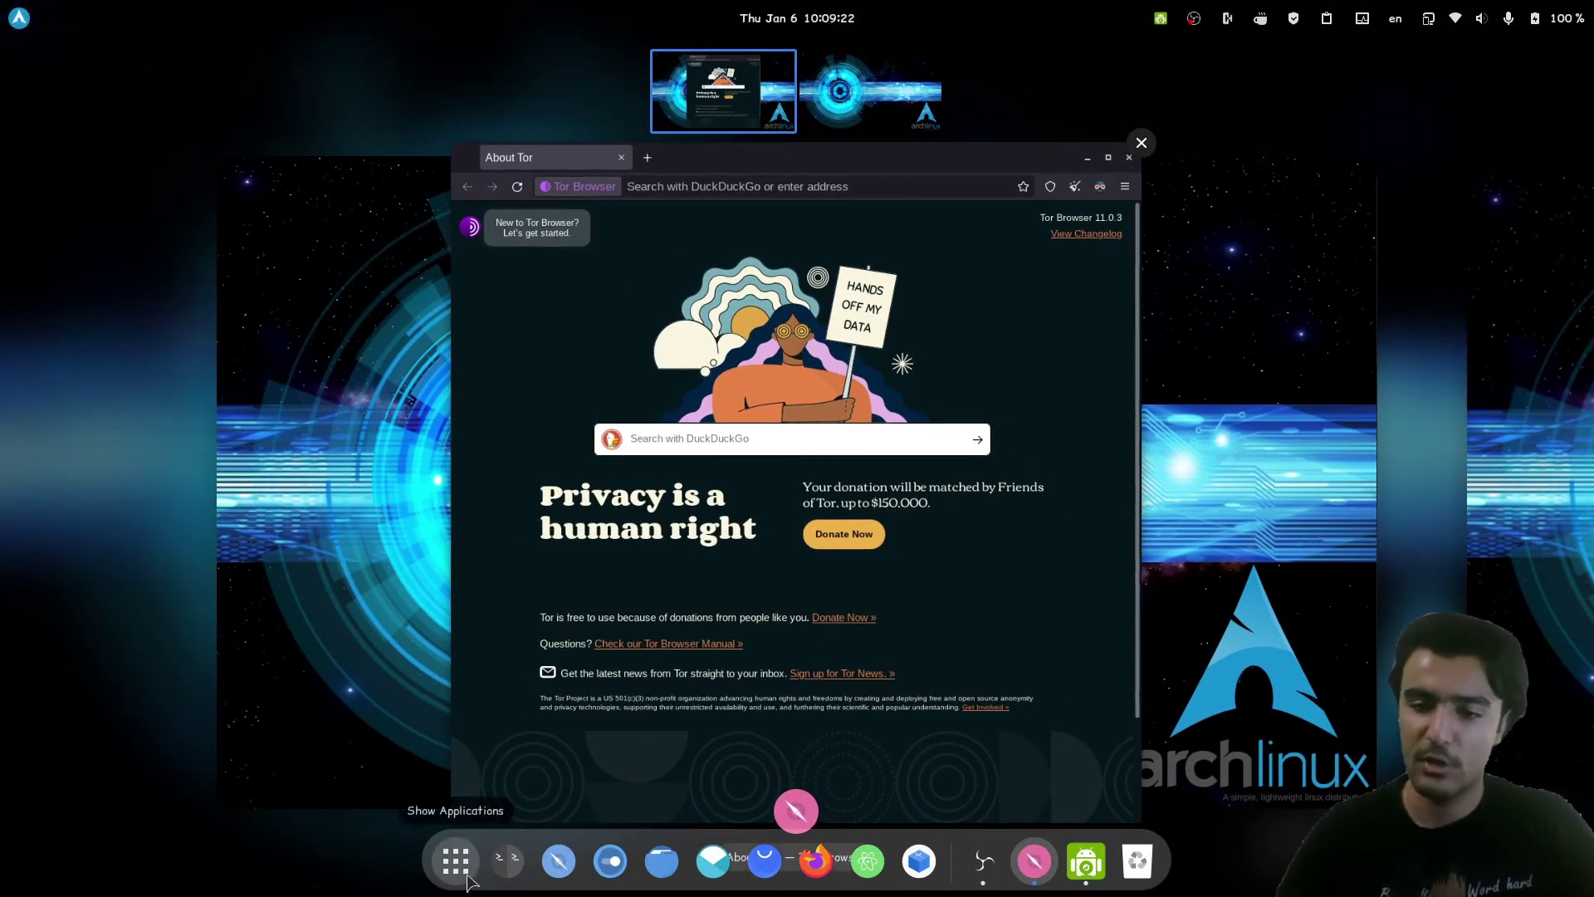
{"action": "left_click", "coordinate": [467, 877]}
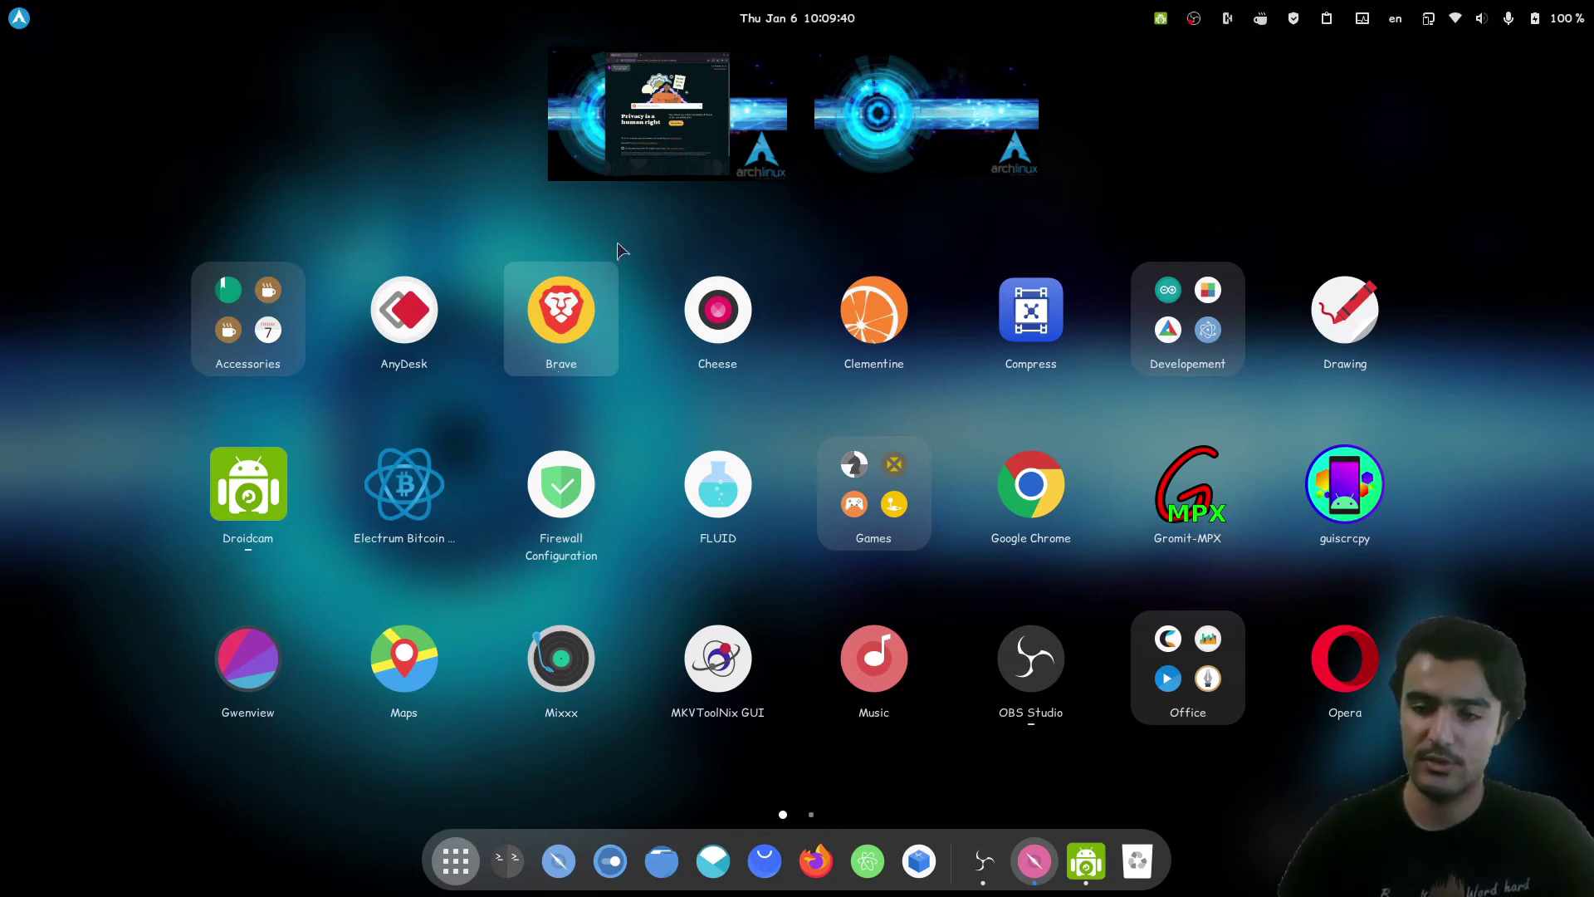
{"action": "key", "text": "super"}
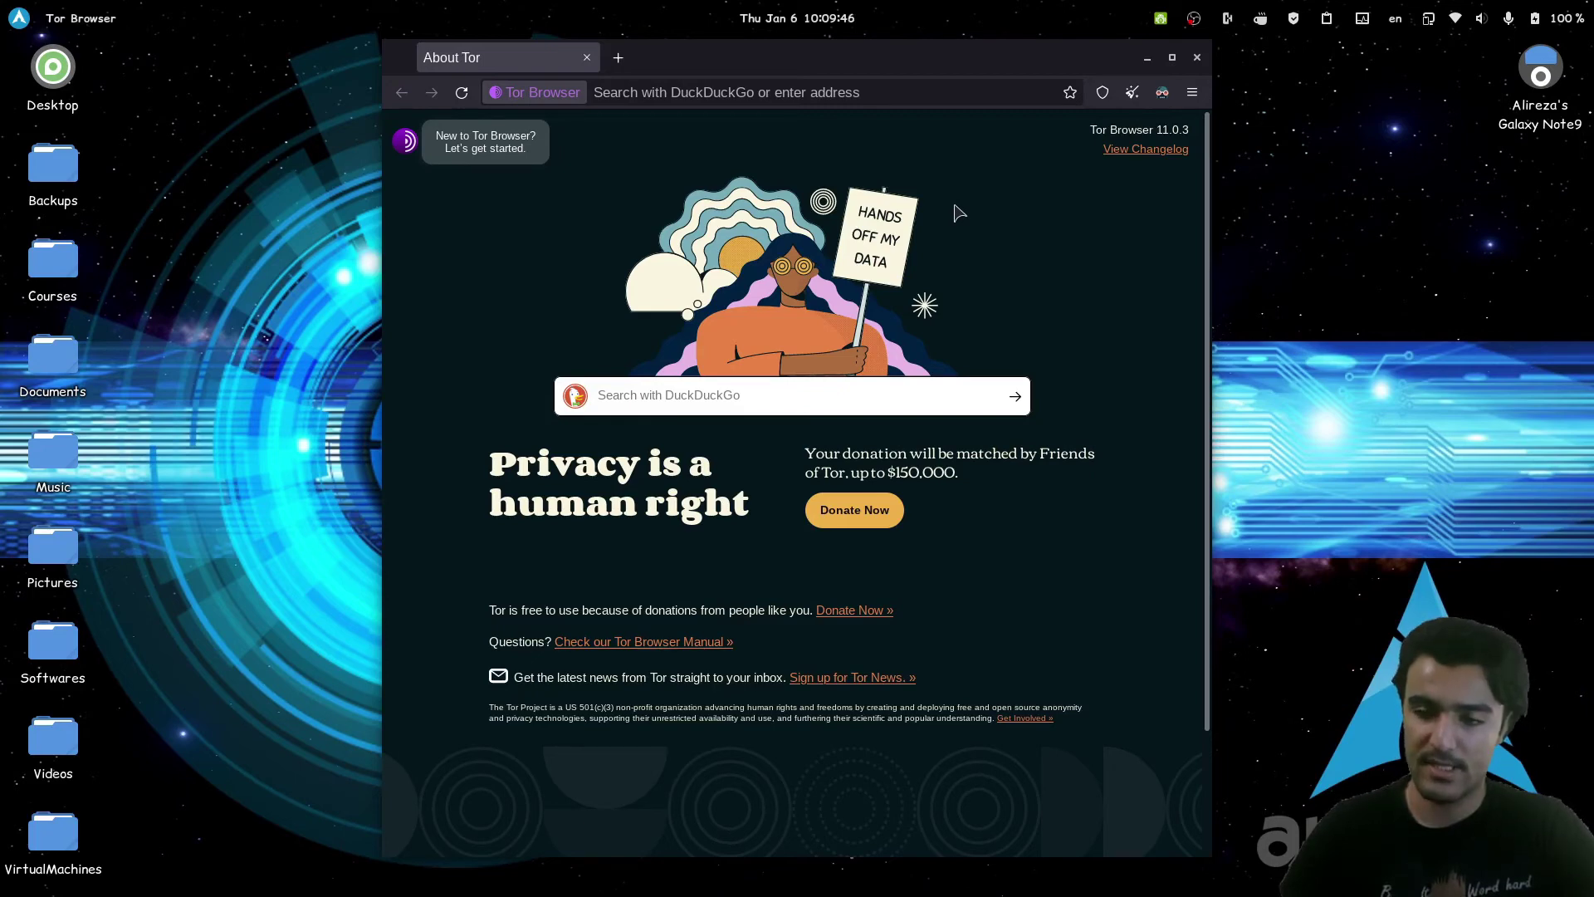
{"action": "mouse_move", "coordinate": [3, 4]}
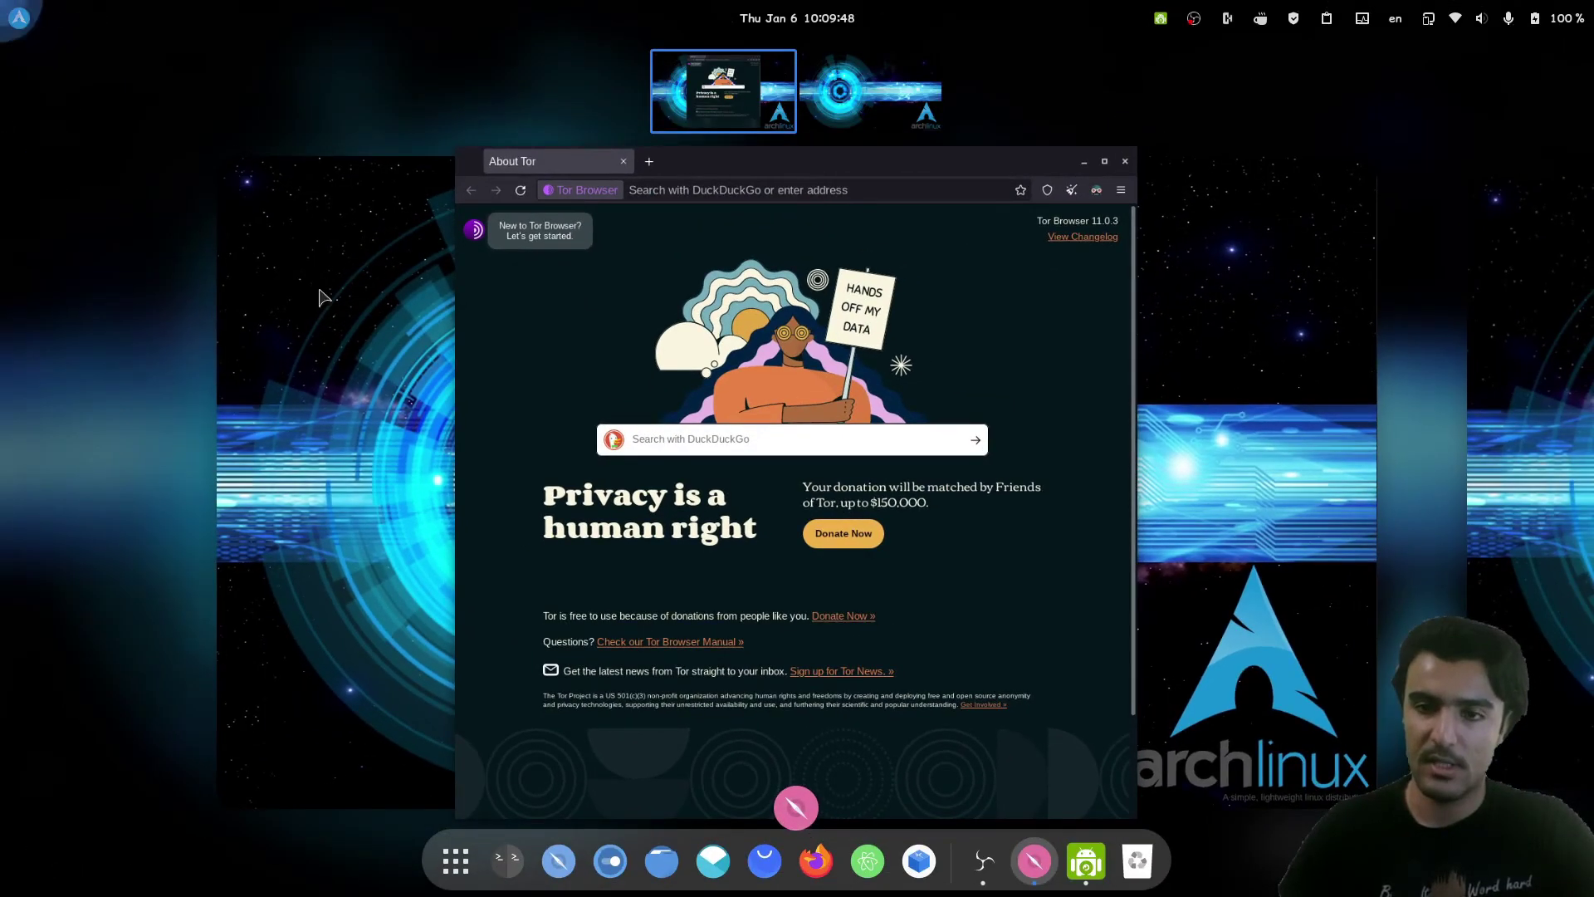
{"action": "left_click", "coordinate": [442, 876]}
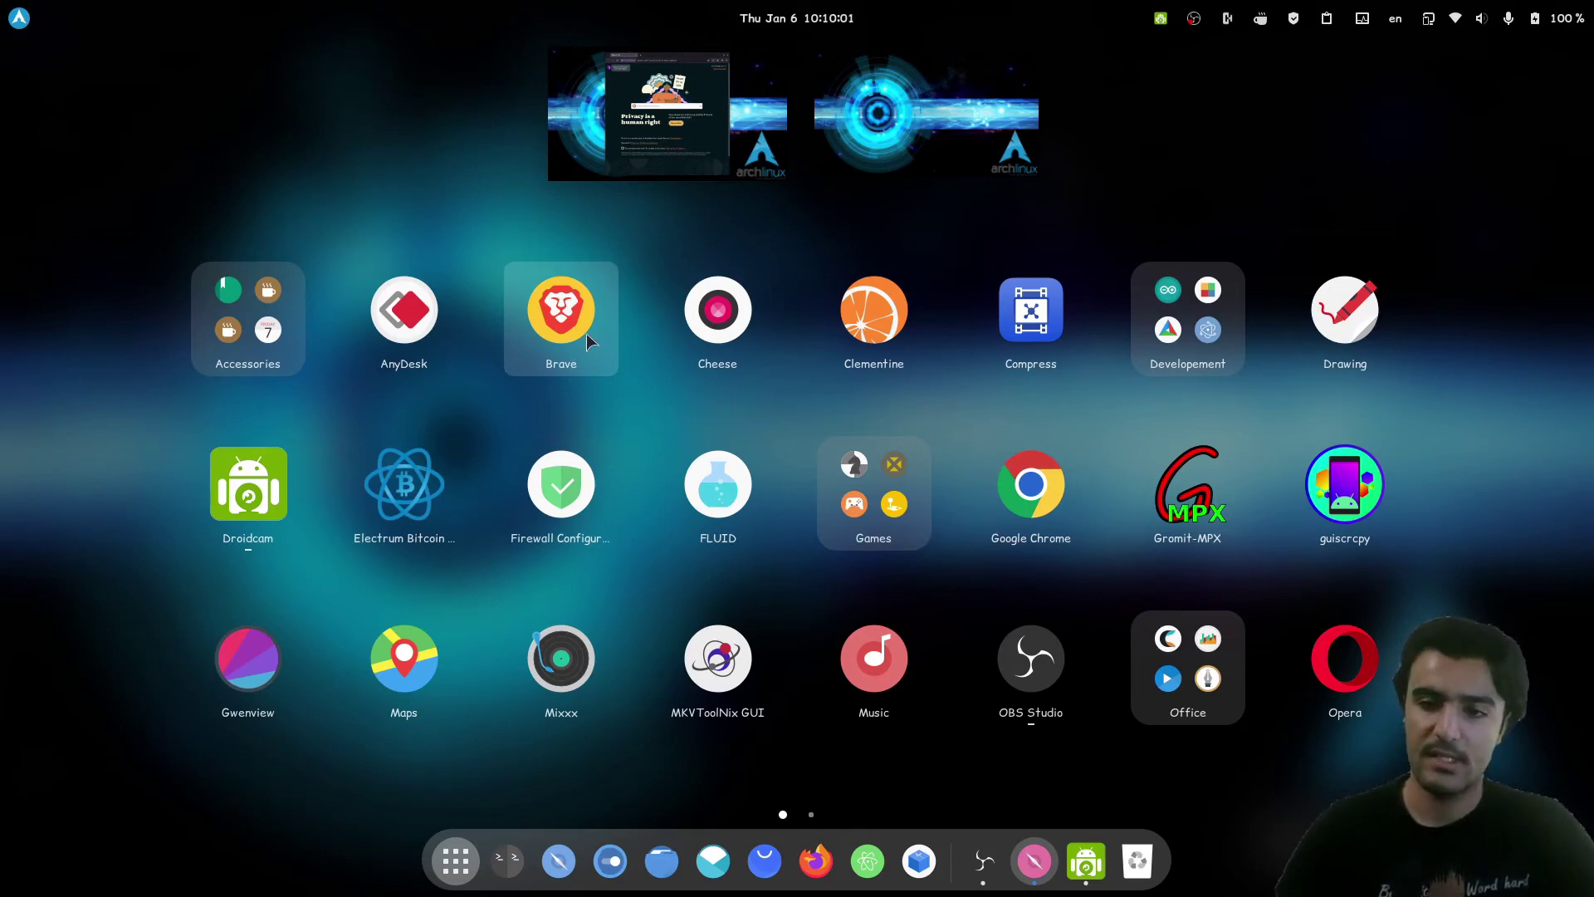
{"action": "left_click", "coordinate": [634, 140]}
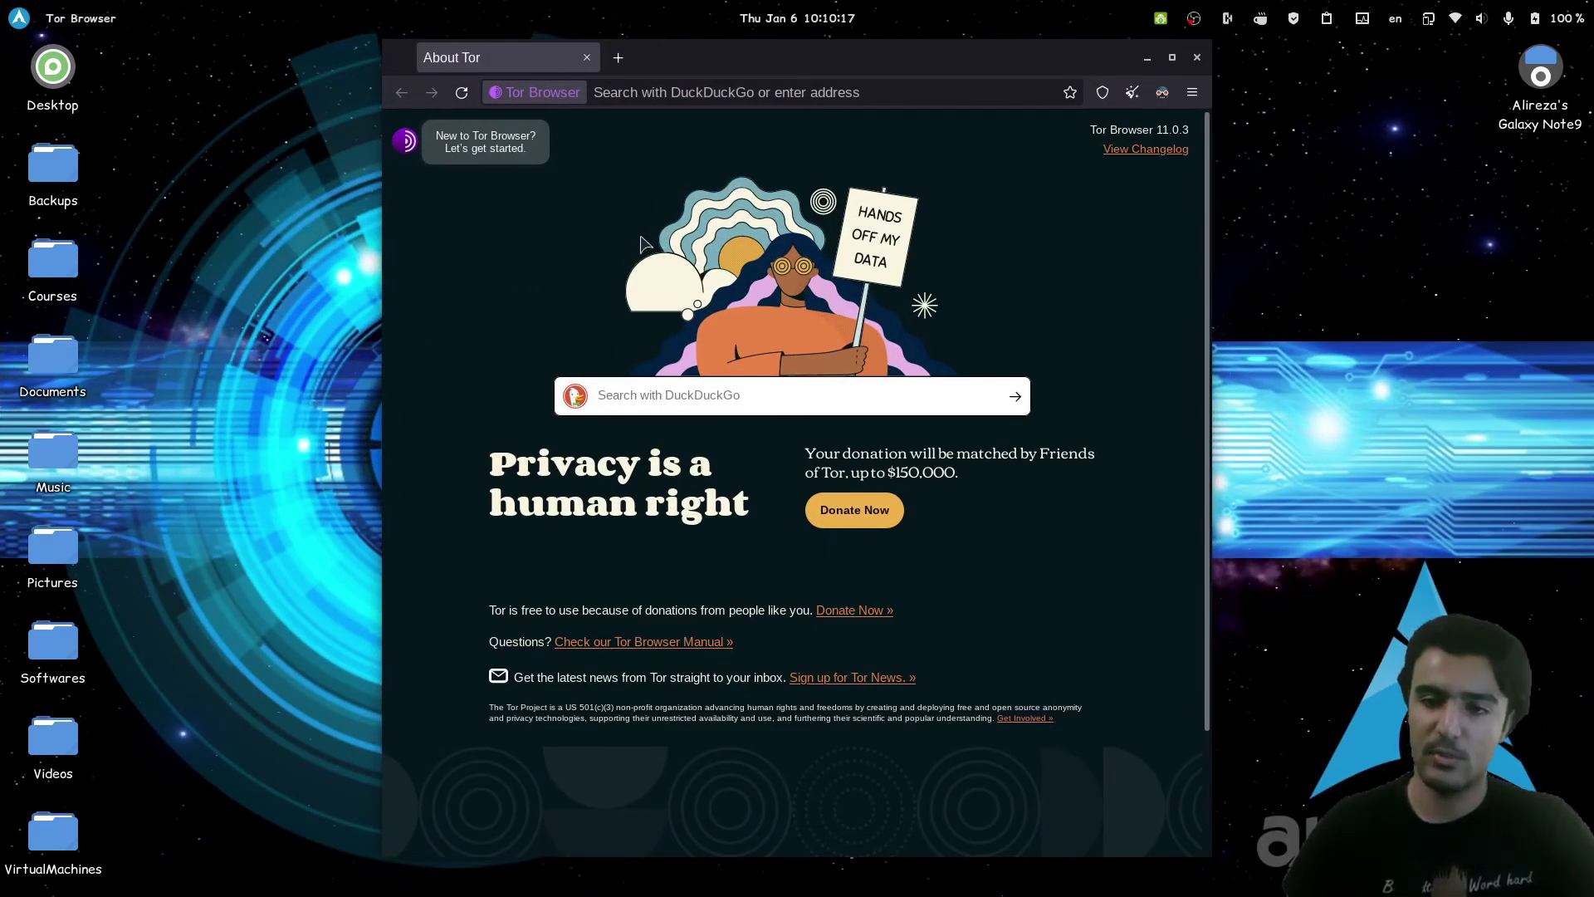
Go to duckgo.com in the current tab of Tor Browser.
{"action": "left_click", "coordinate": [669, 94]}
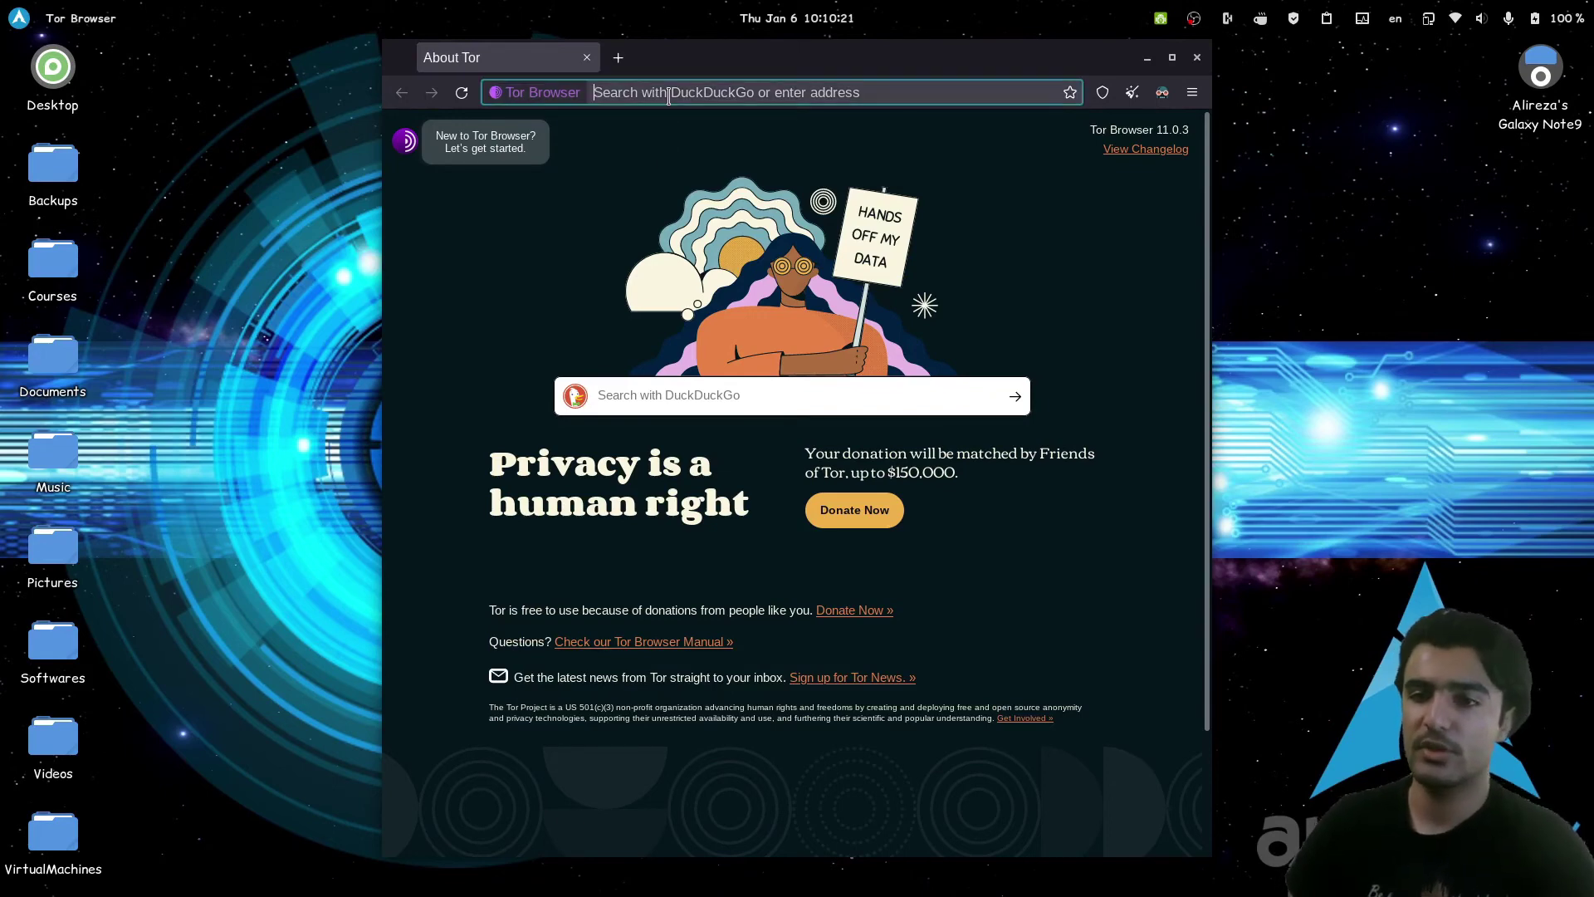
{"action": "type", "text": "duck"}
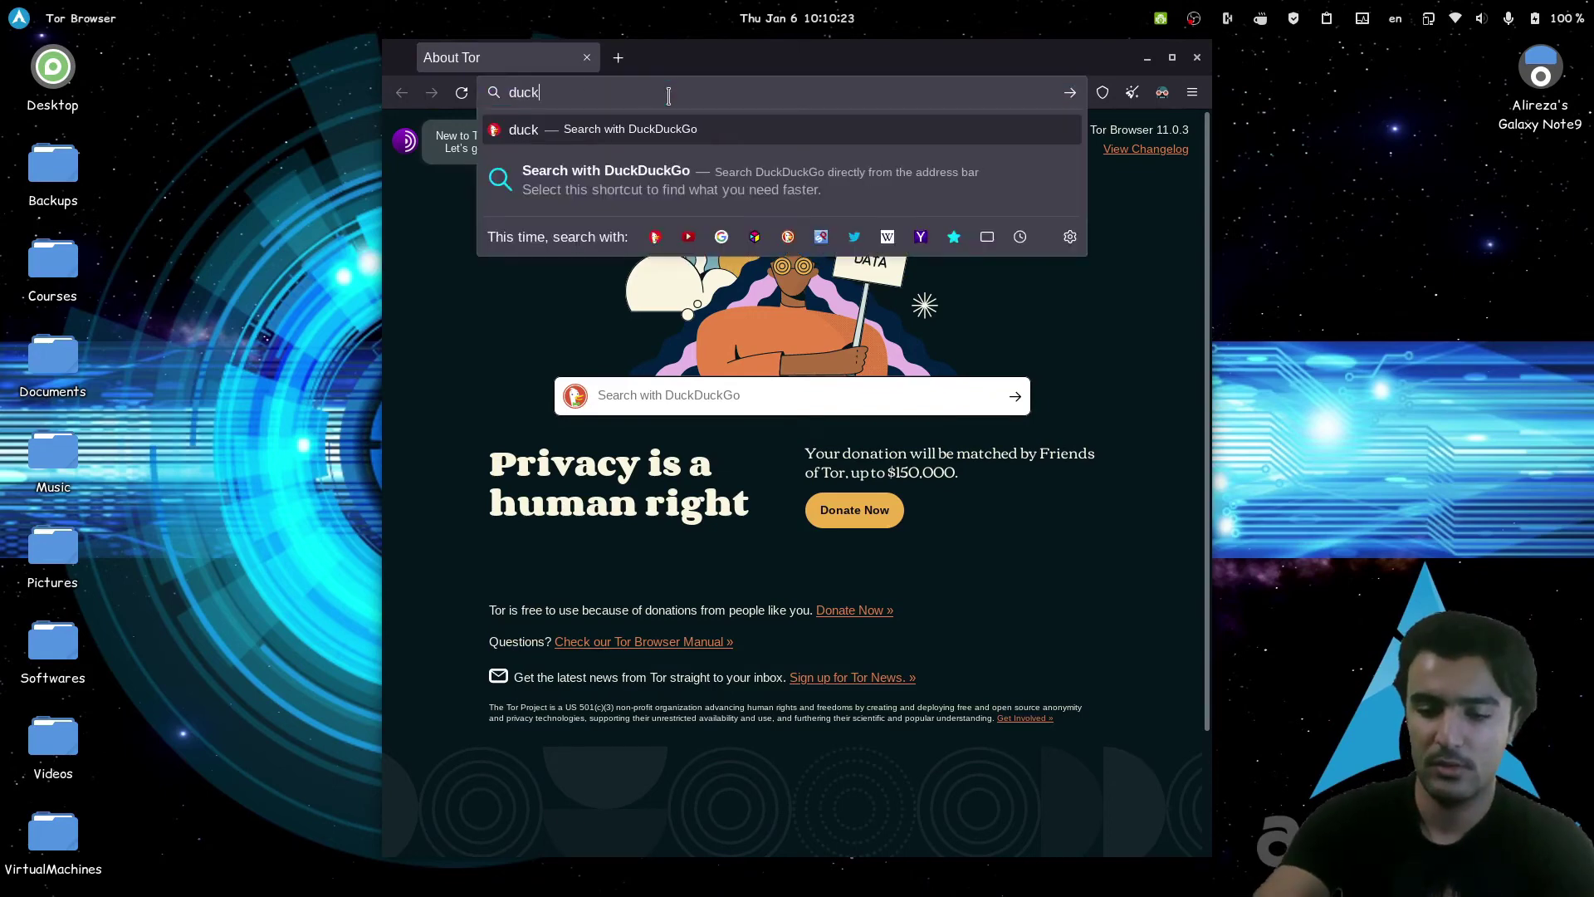
{"action": "type", "text": "duckgo.com"}
{"action": "key", "text": "Return"}
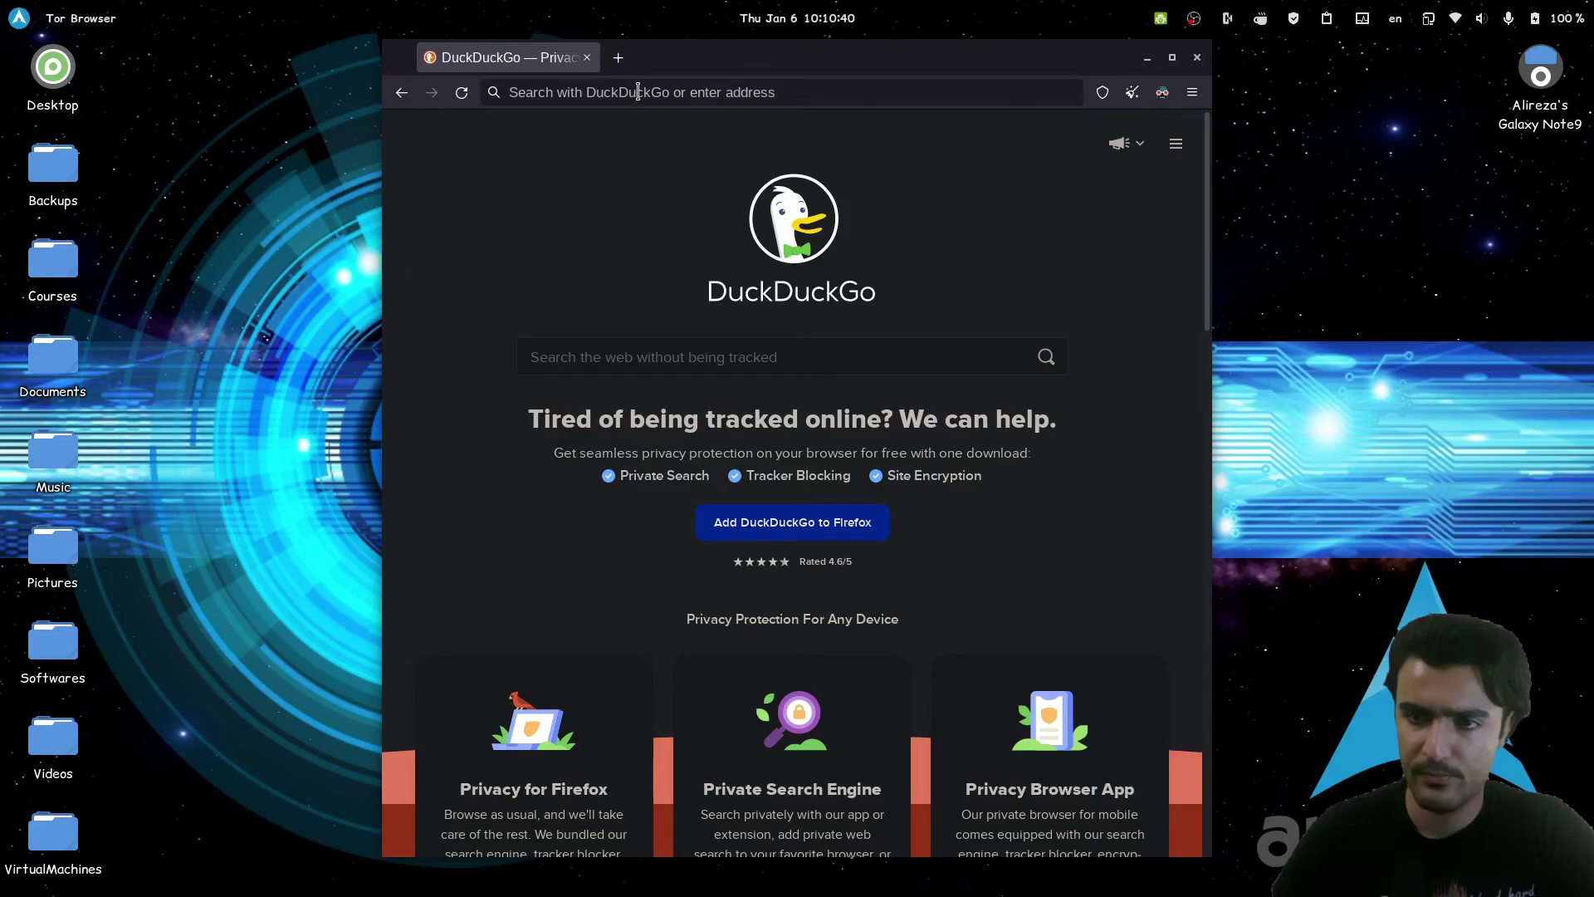
Set the default search engine to DuckDuckGoOnion in the Search settings of Tor Browser.
{"action": "left_click", "coordinate": [1192, 93]}
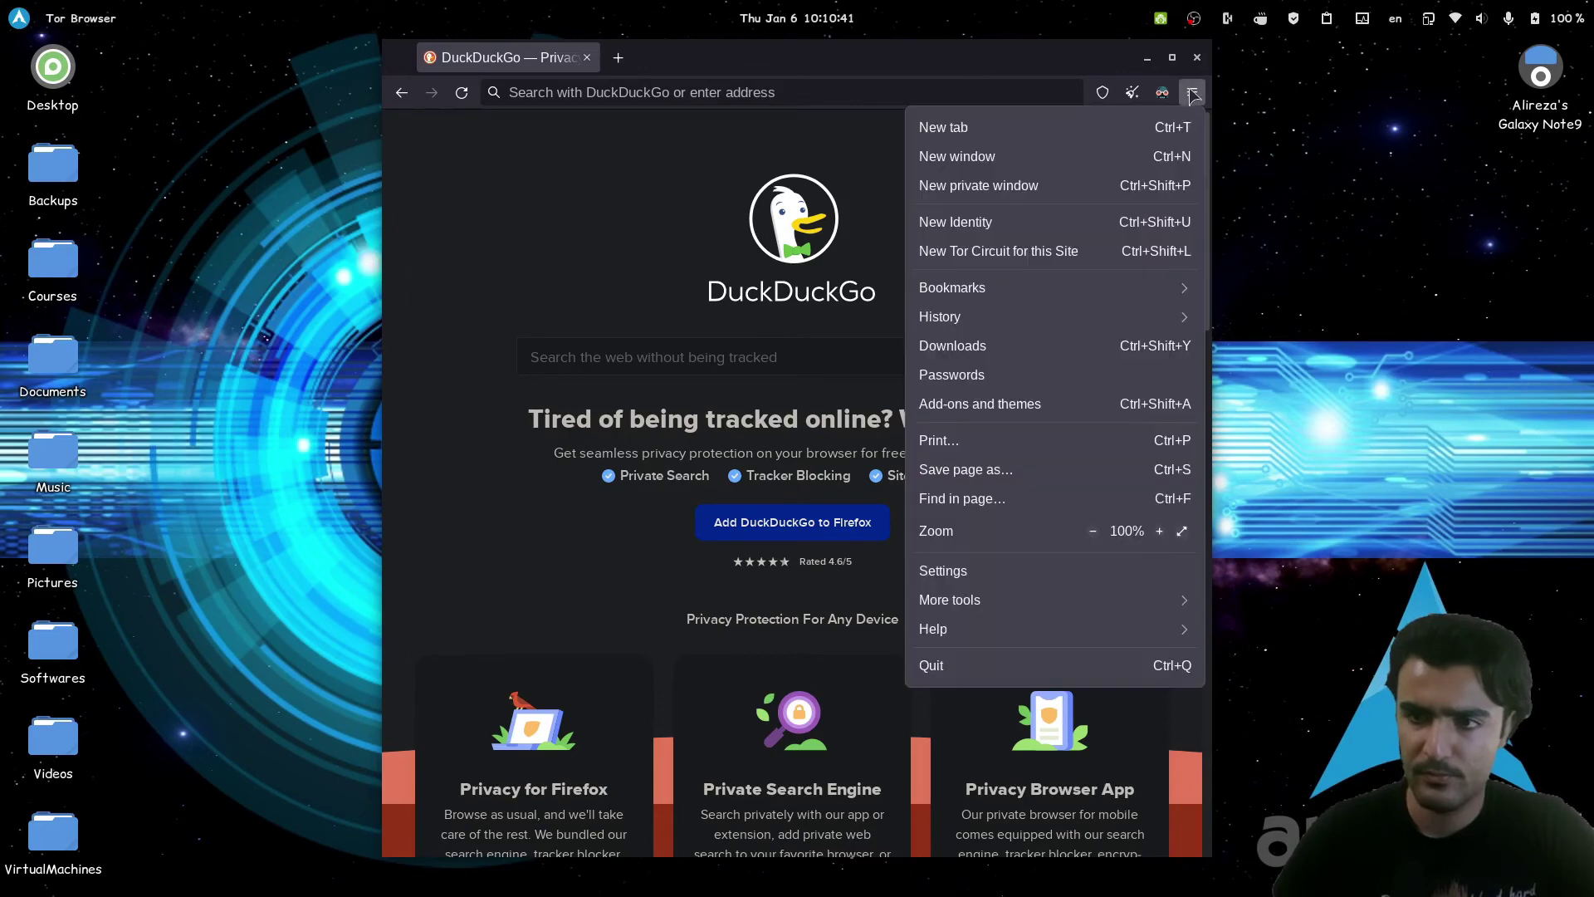
{"action": "left_click", "coordinate": [935, 571]}
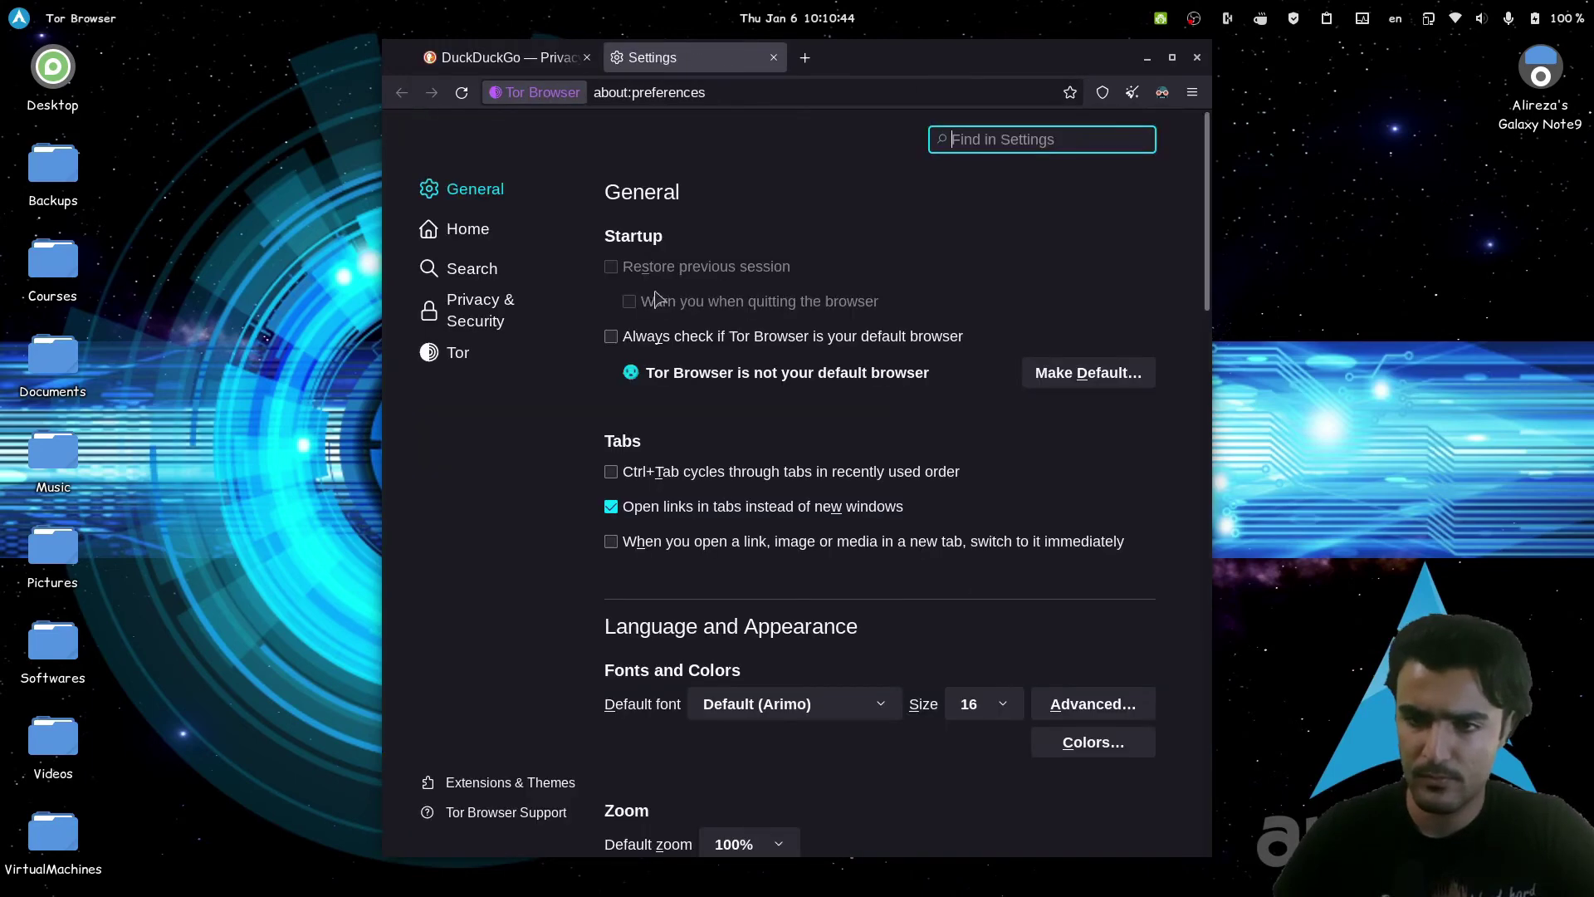
{"action": "left_click", "coordinate": [469, 268]}
{"action": "left_click", "coordinate": [792, 513]}
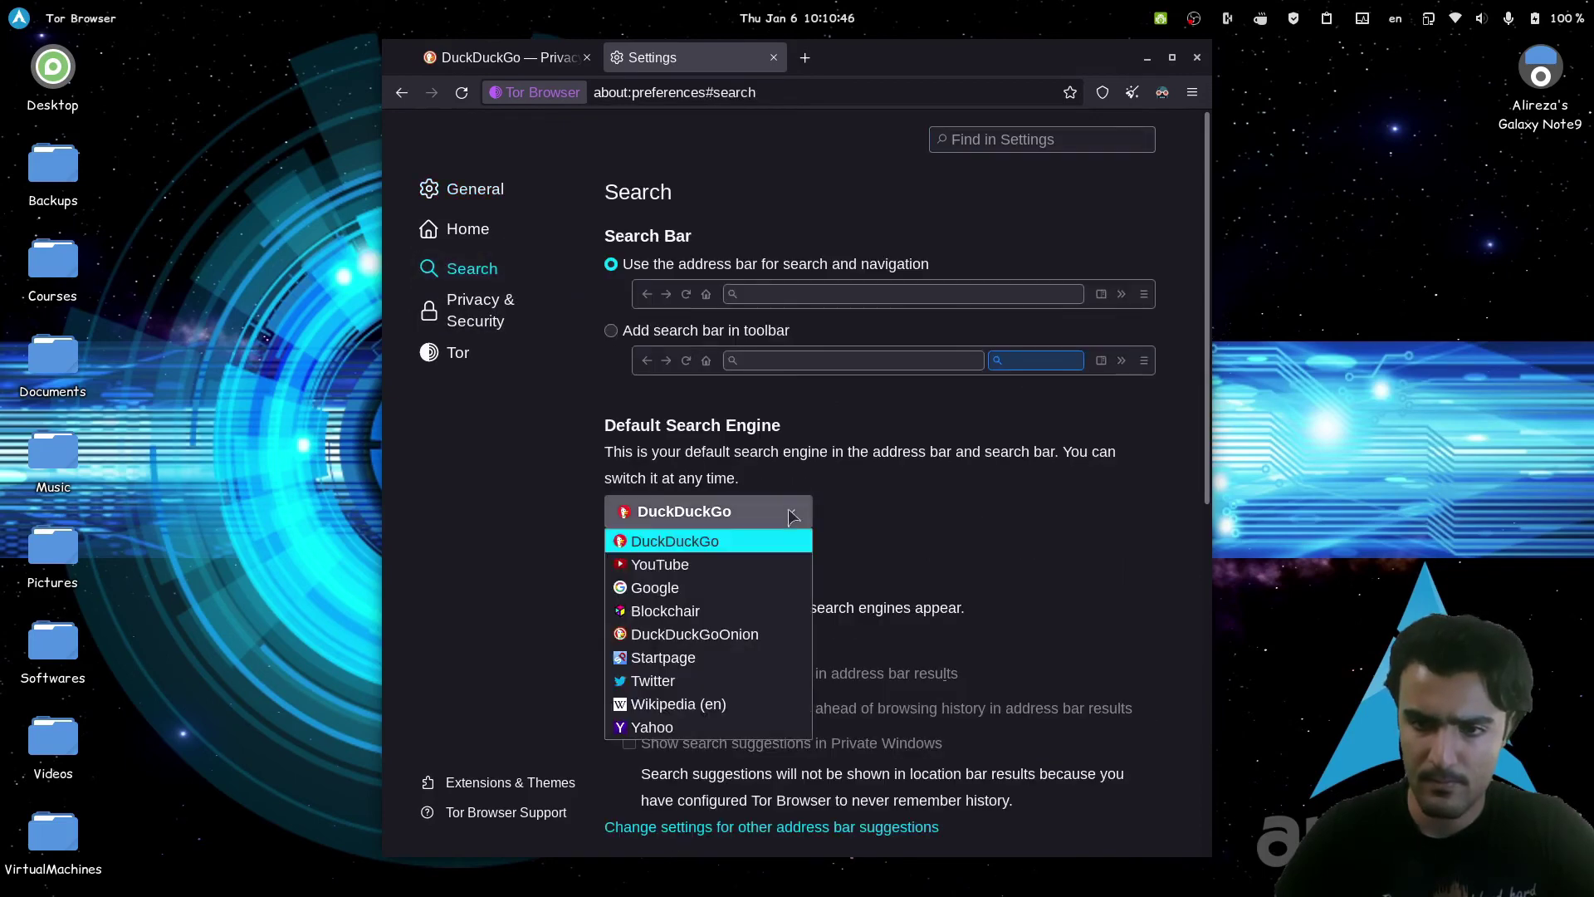
{"action": "left_click", "coordinate": [743, 636]}
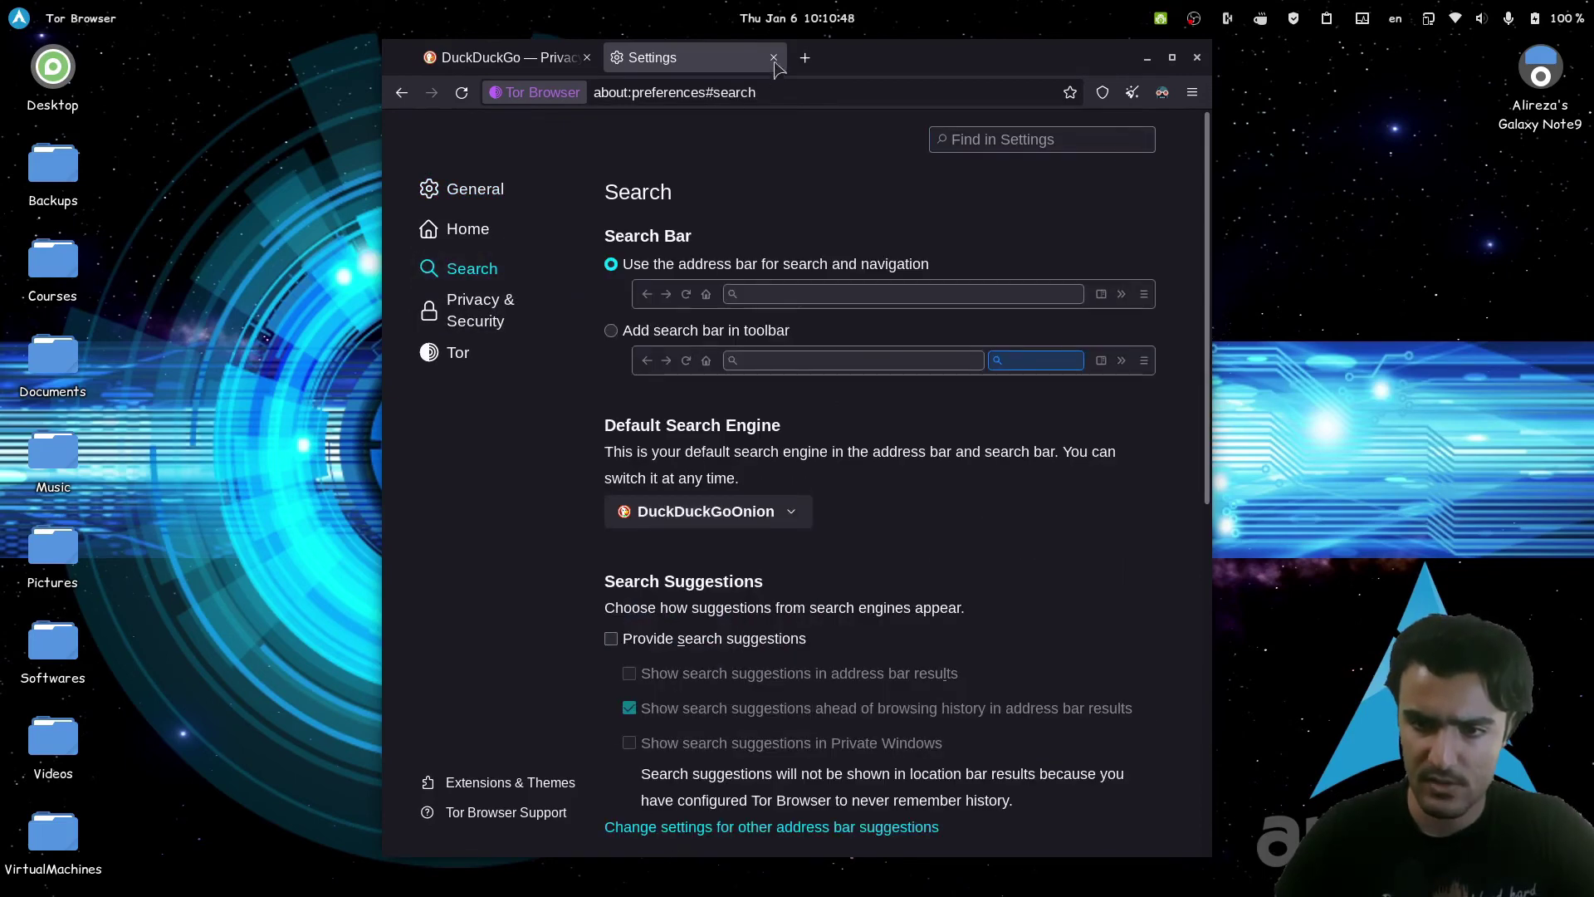
Replace the Settings and DuckDuckGo tabs with a single new tab and go to torproject.org in it.
{"action": "left_click", "coordinate": [802, 59]}
{"action": "left_click", "coordinate": [774, 57]}
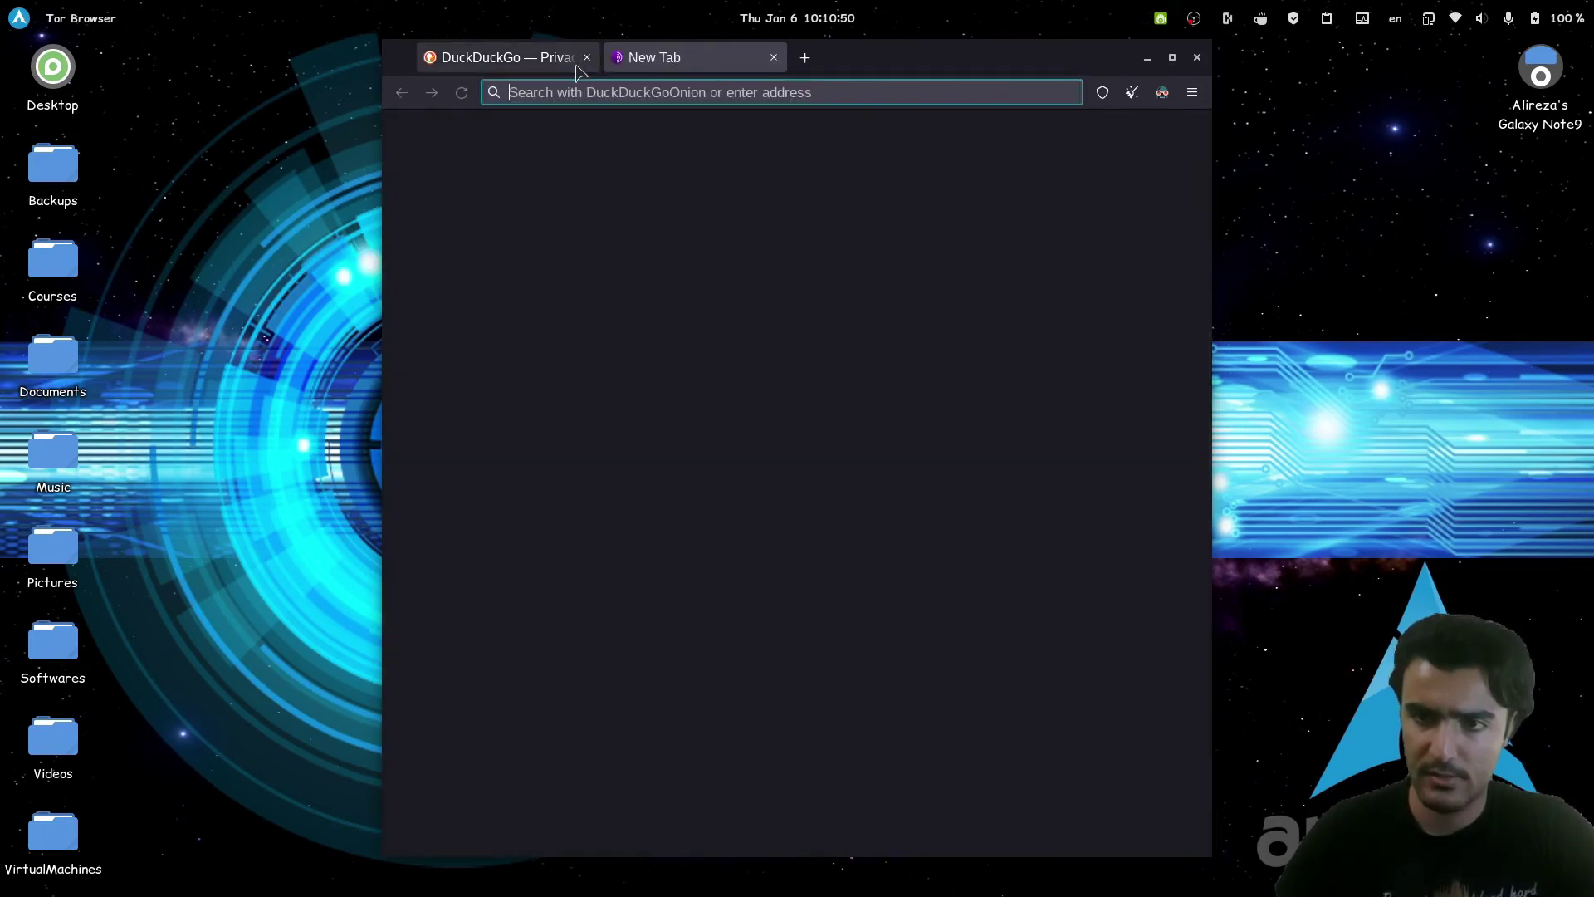
{"action": "left_click", "coordinate": [587, 57]}
{"action": "type", "text": "torproject.org/"}
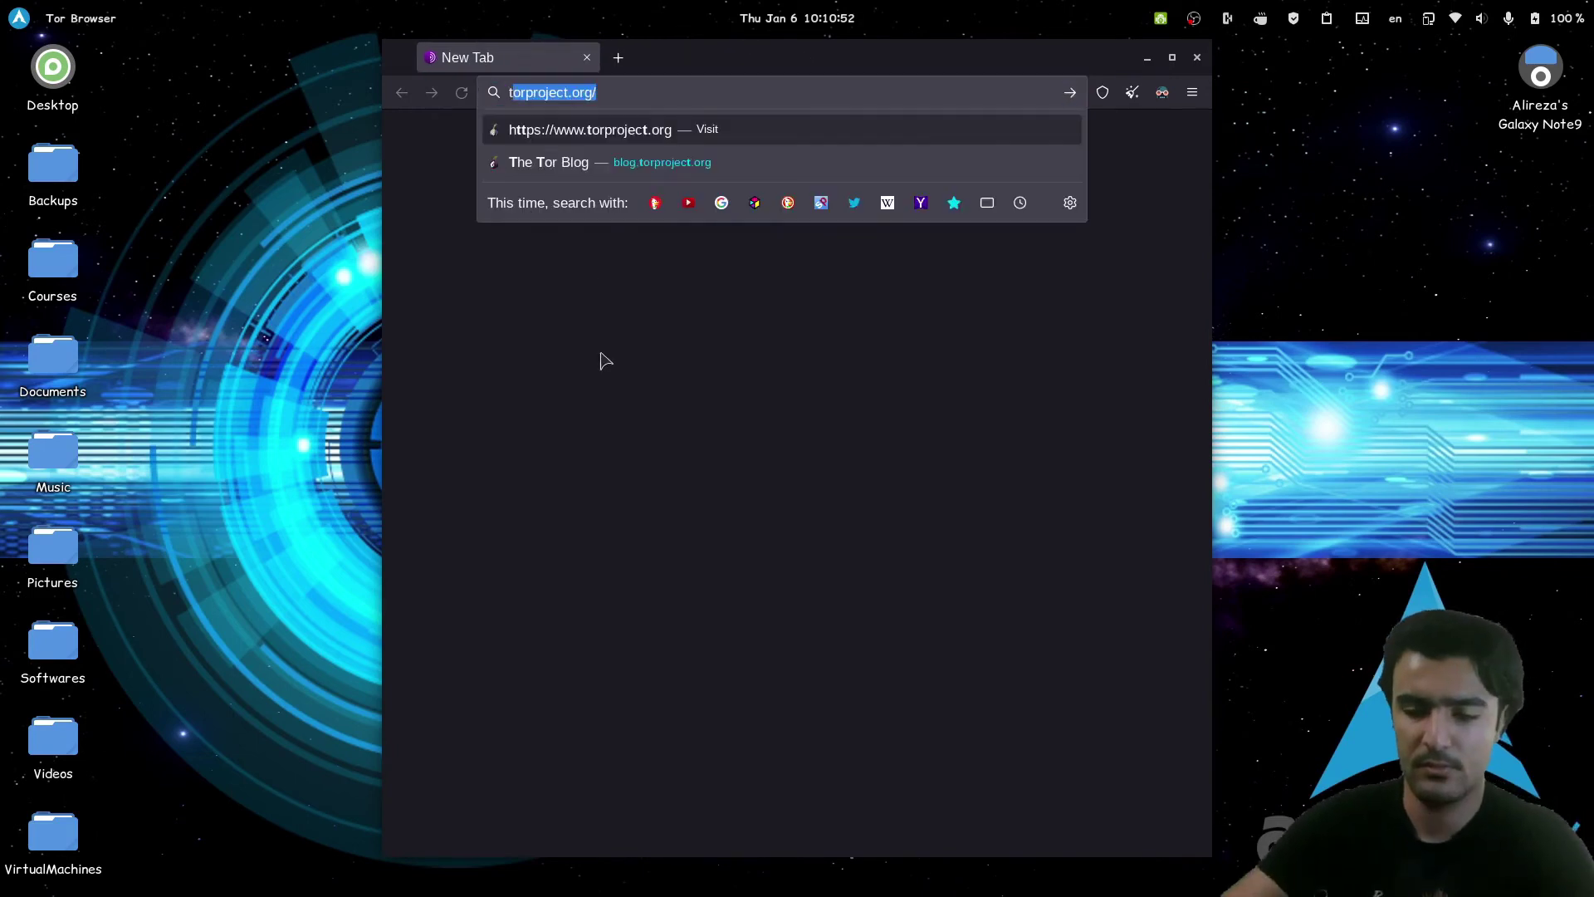
{"action": "key", "text": "Return"}
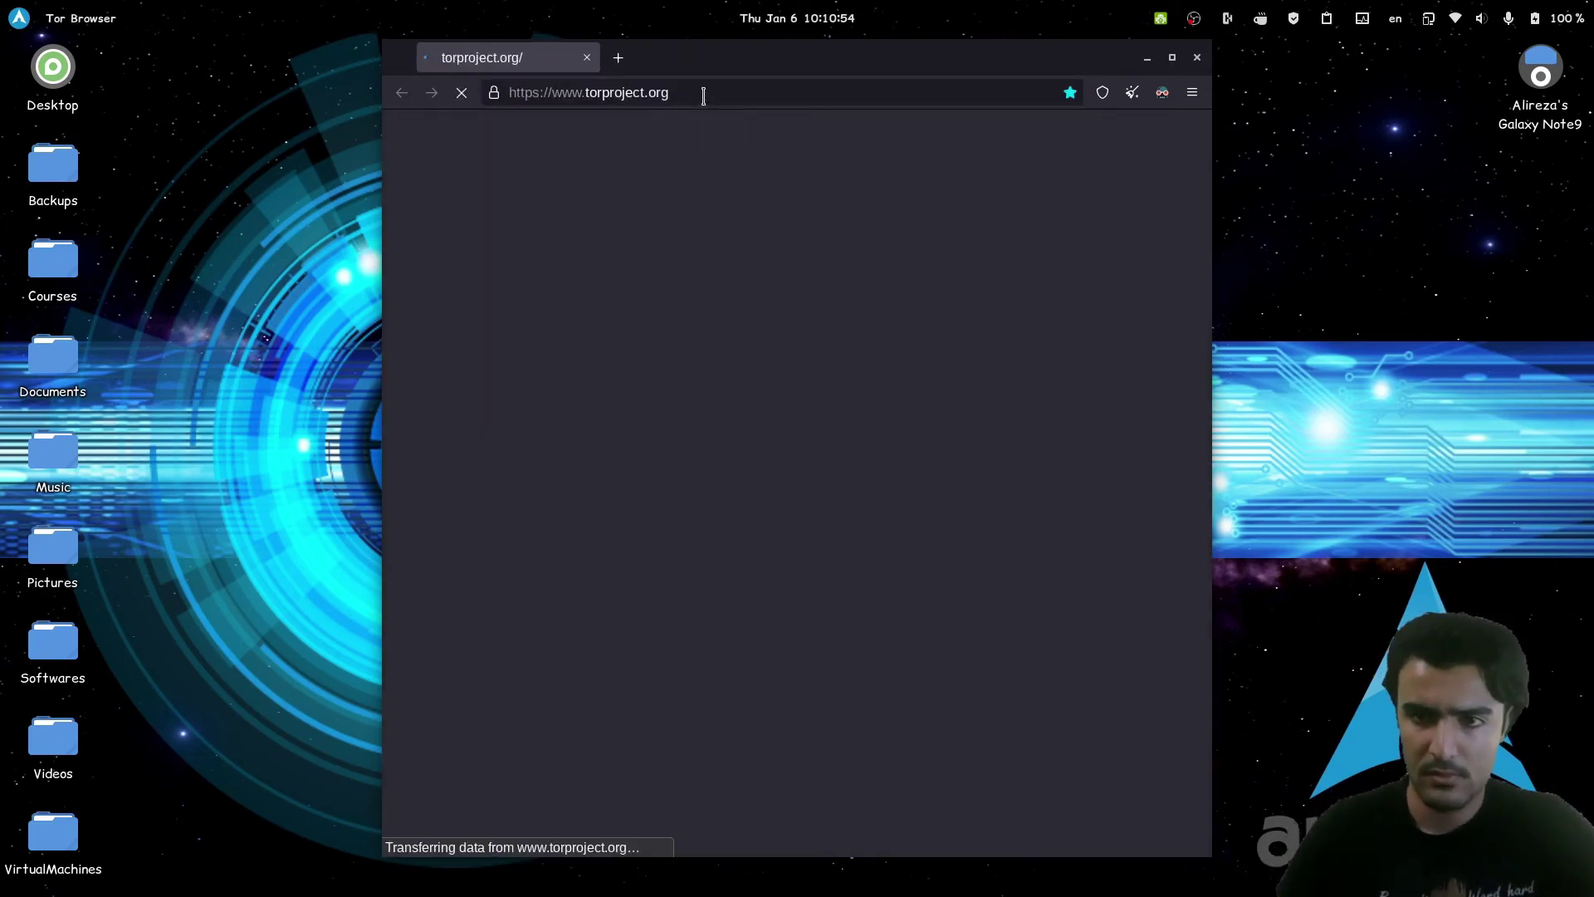
{"action": "left_click", "coordinate": [703, 95]}
{"action": "type", "text": "du"}
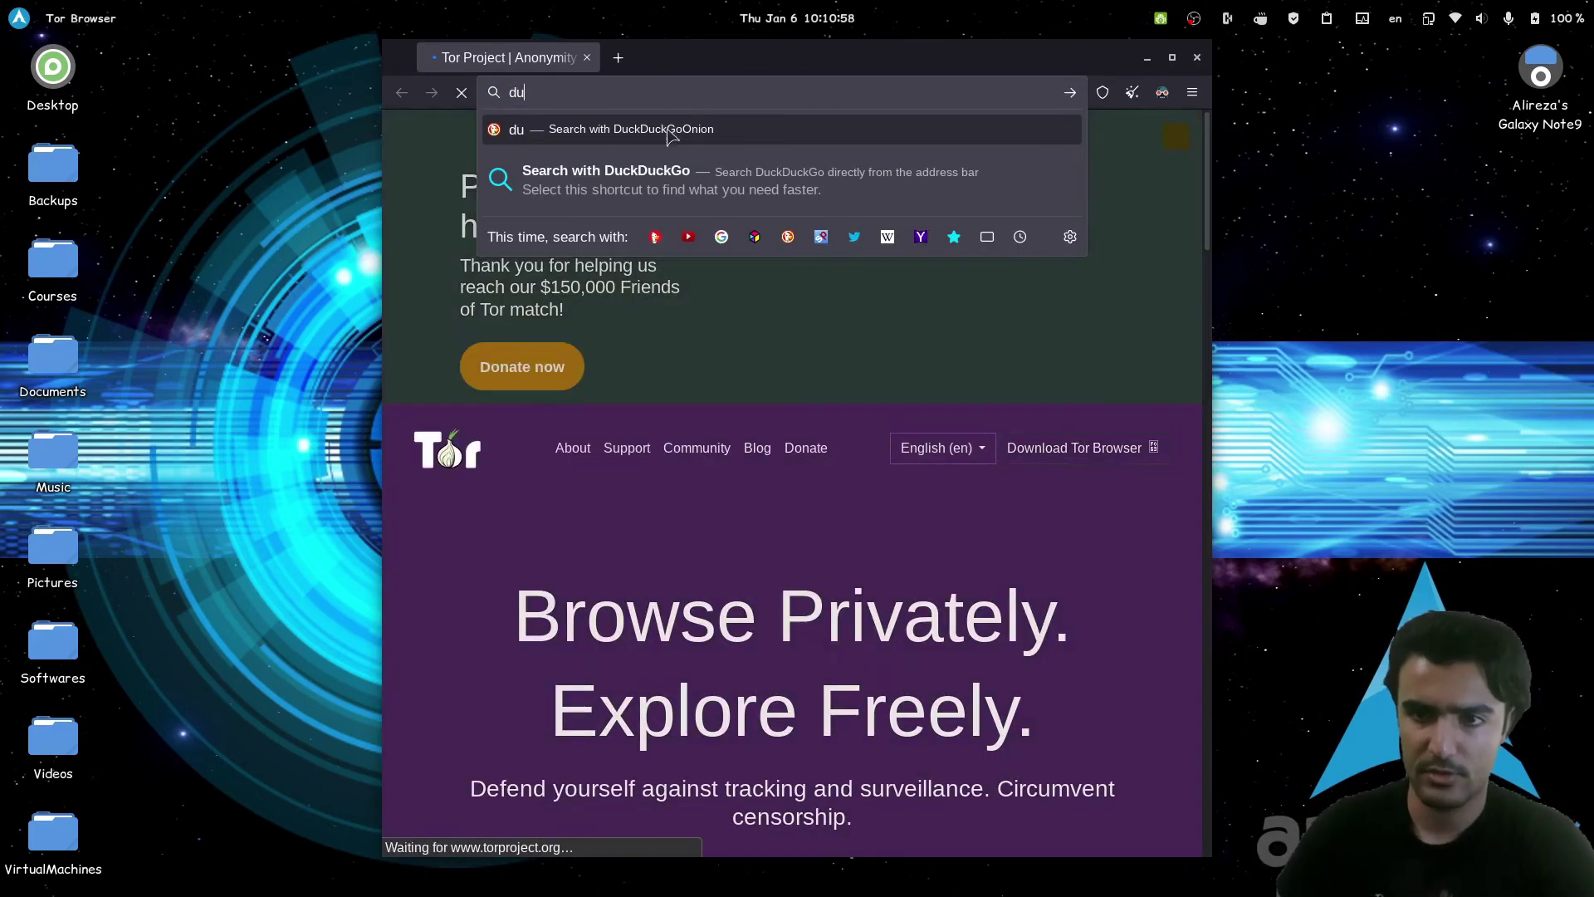
{"action": "left_click", "coordinate": [779, 245]}
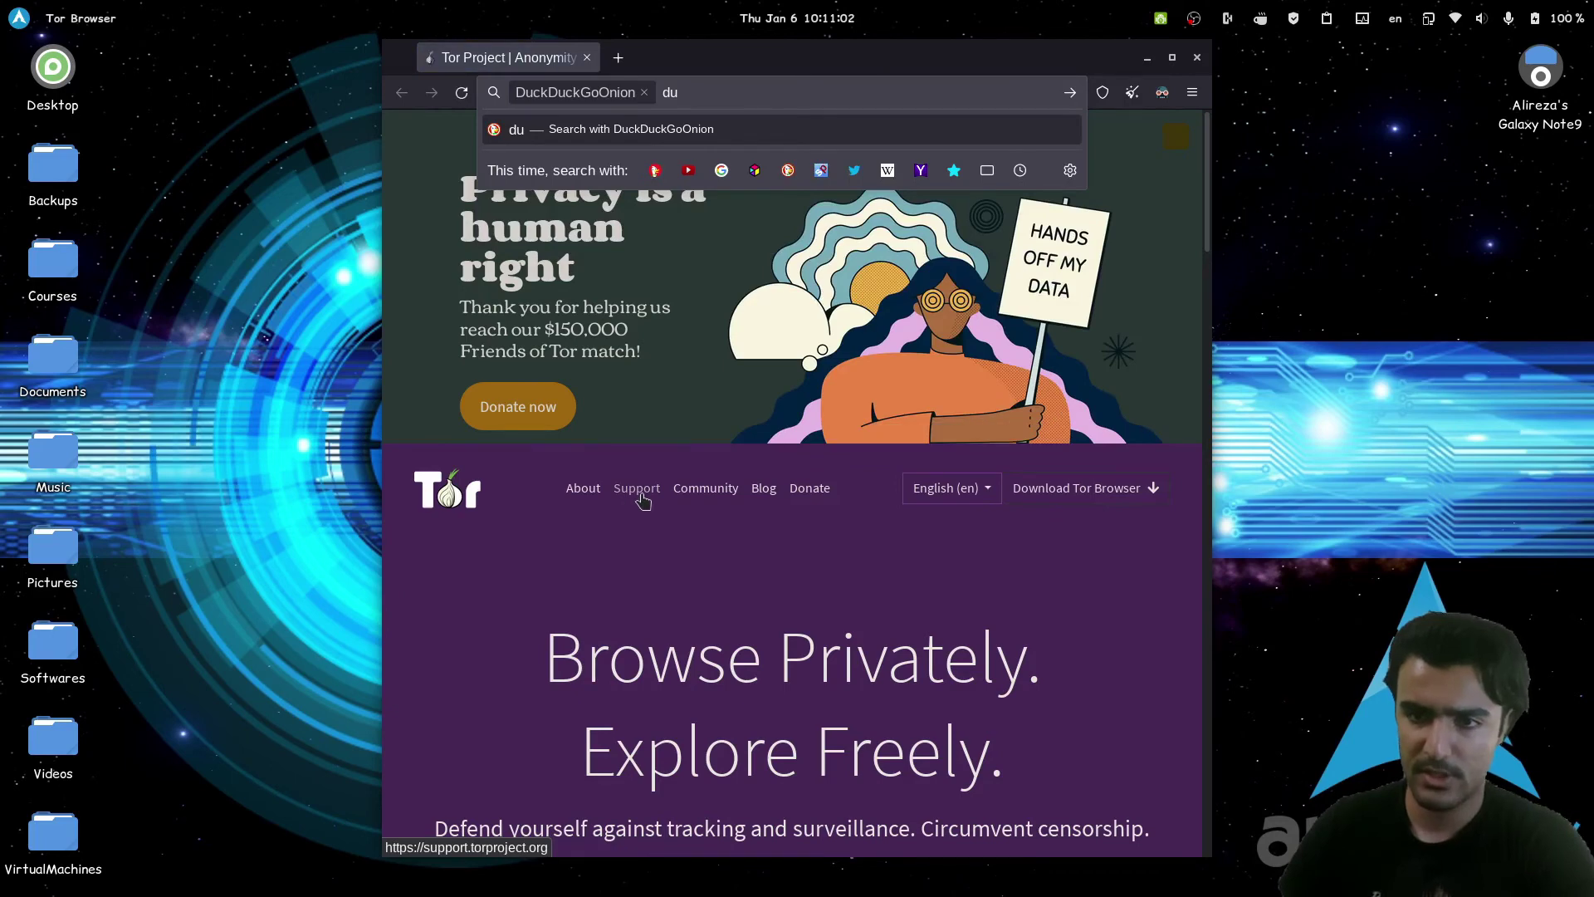
{"action": "left_click", "coordinate": [645, 92]}
{"action": "left_click", "coordinate": [602, 199]}
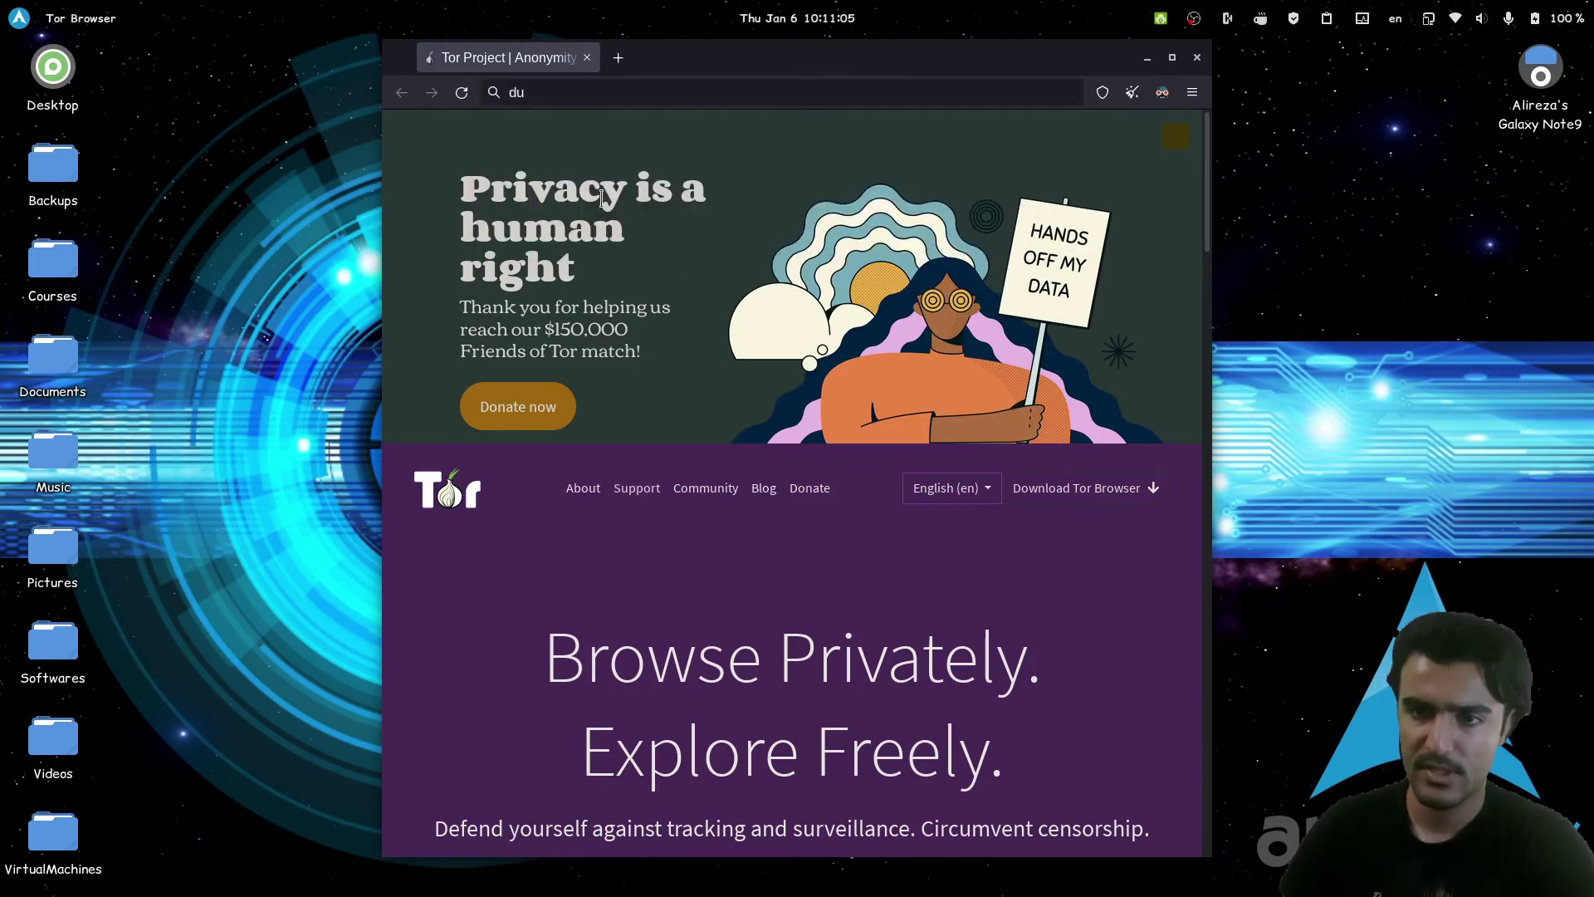
Reopen torproject.org in a fresh tab, closing the old one, and switch to the site's .onion version.
{"action": "left_click", "coordinate": [618, 58]}
{"action": "left_click", "coordinate": [587, 57]}
{"action": "type", "text": "torproject.org/"}
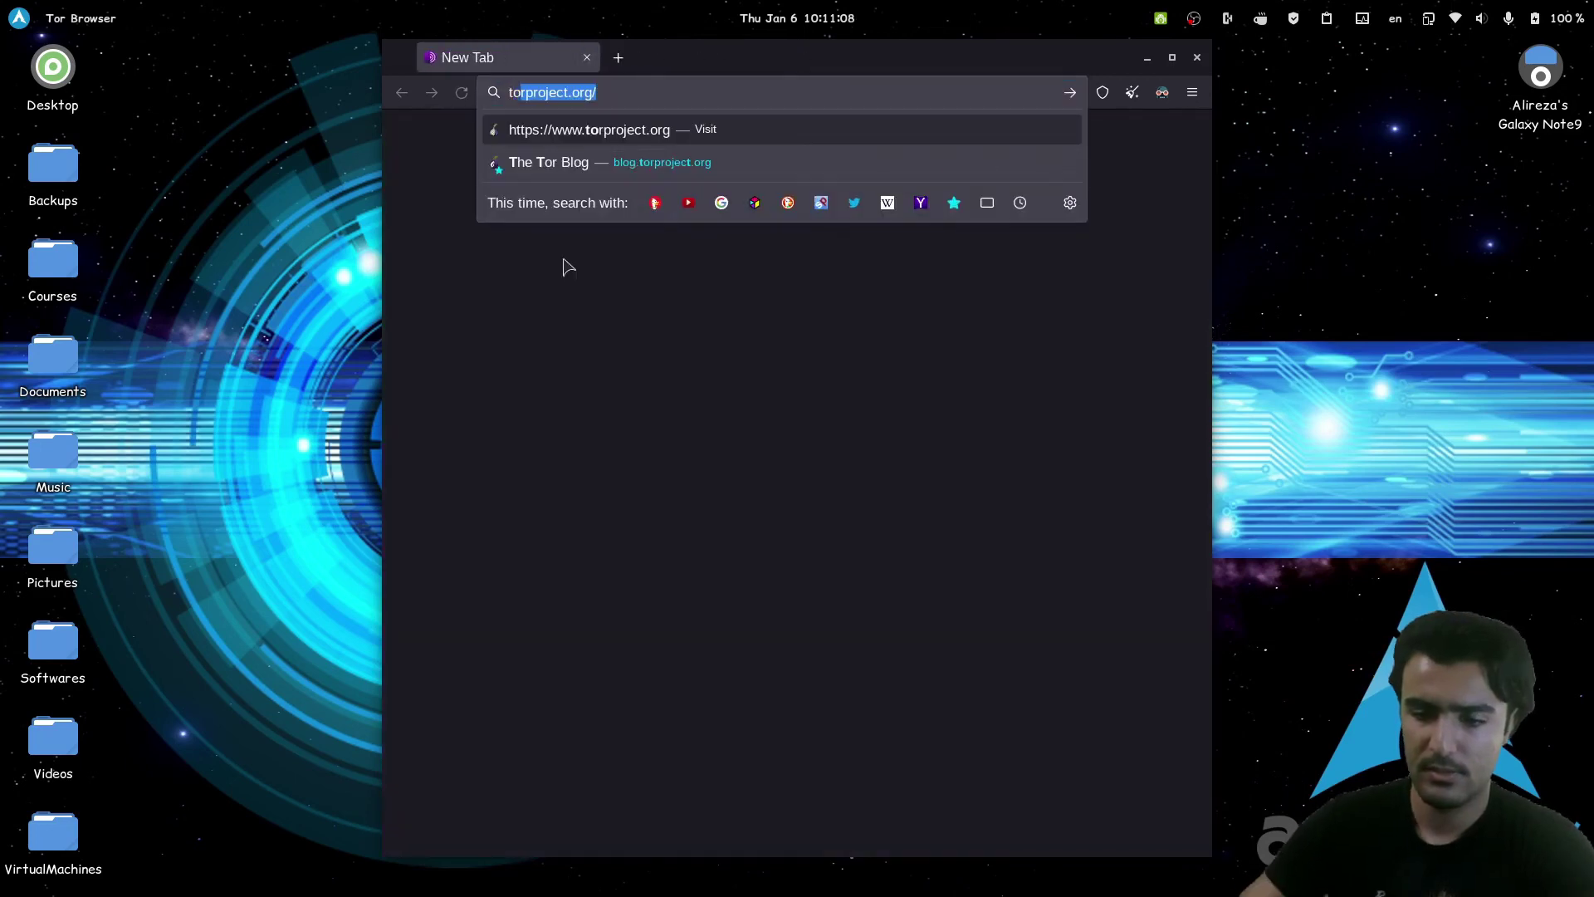
{"action": "key", "text": "Return"}
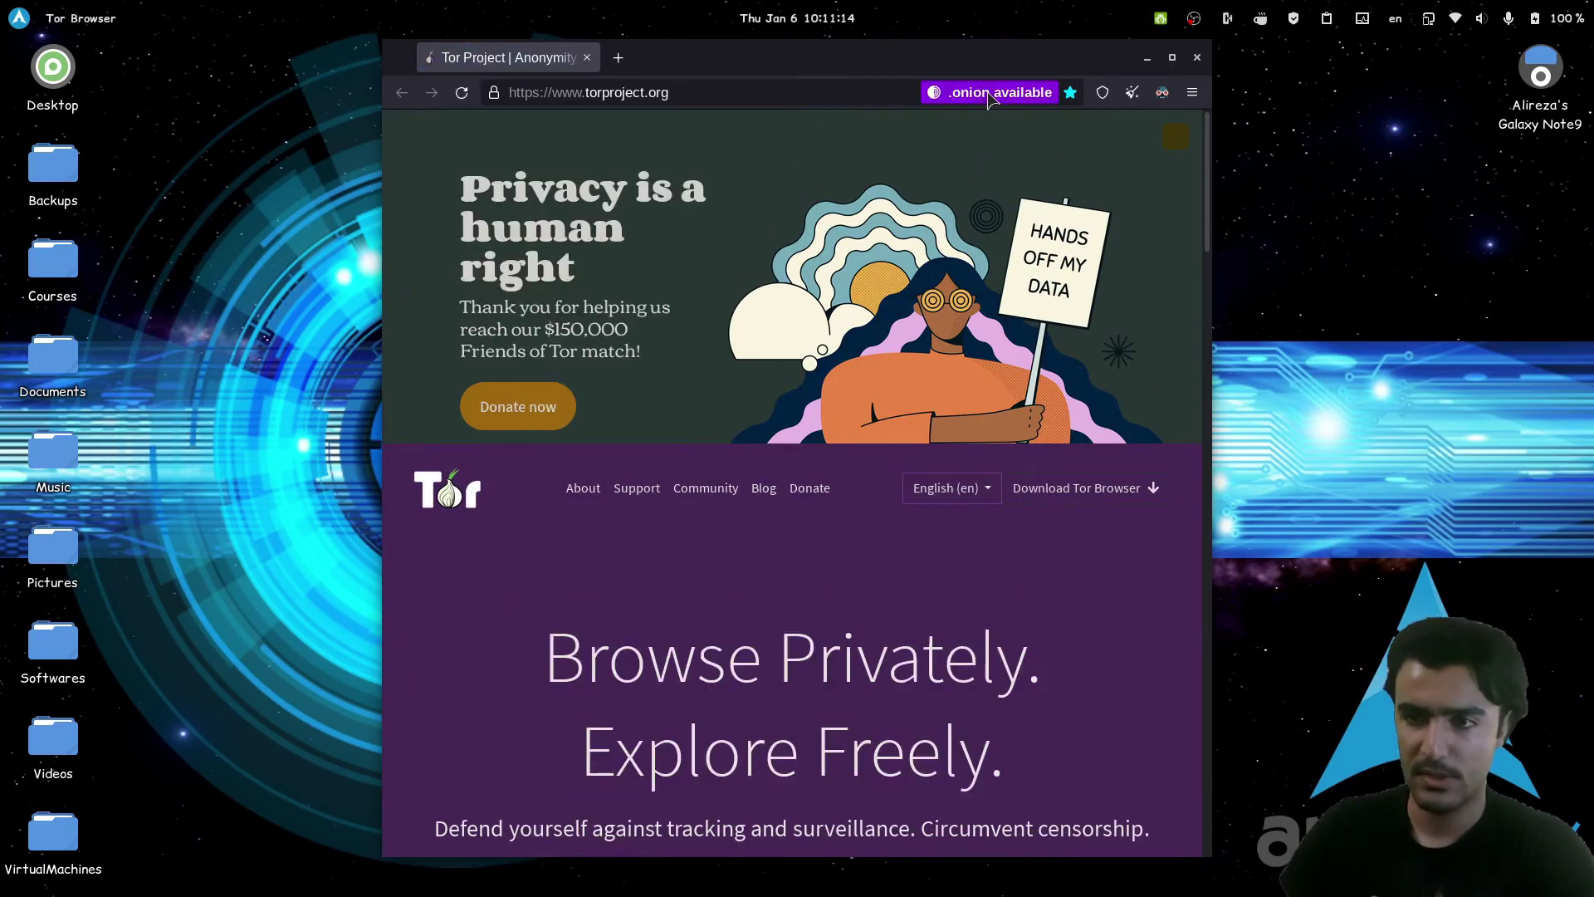
{"action": "left_click", "coordinate": [990, 93]}
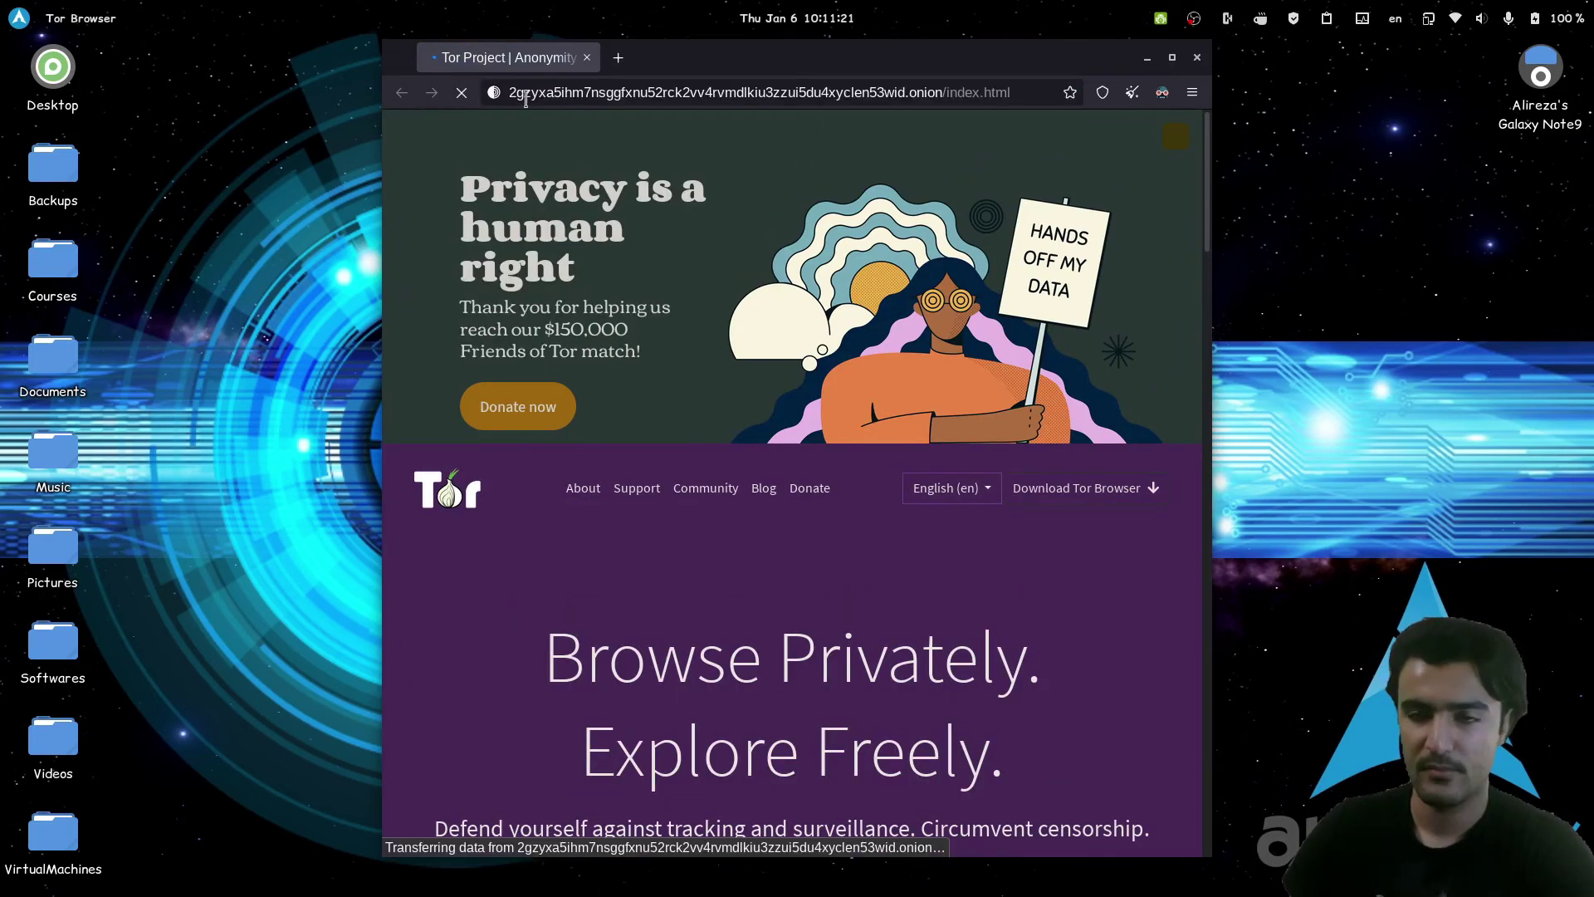
Examine the Tor Project's onion address and the Tor circuit in its site information.
{"action": "left_click_drag", "start_coordinate": [510, 98], "coordinate": [1025, 95]}
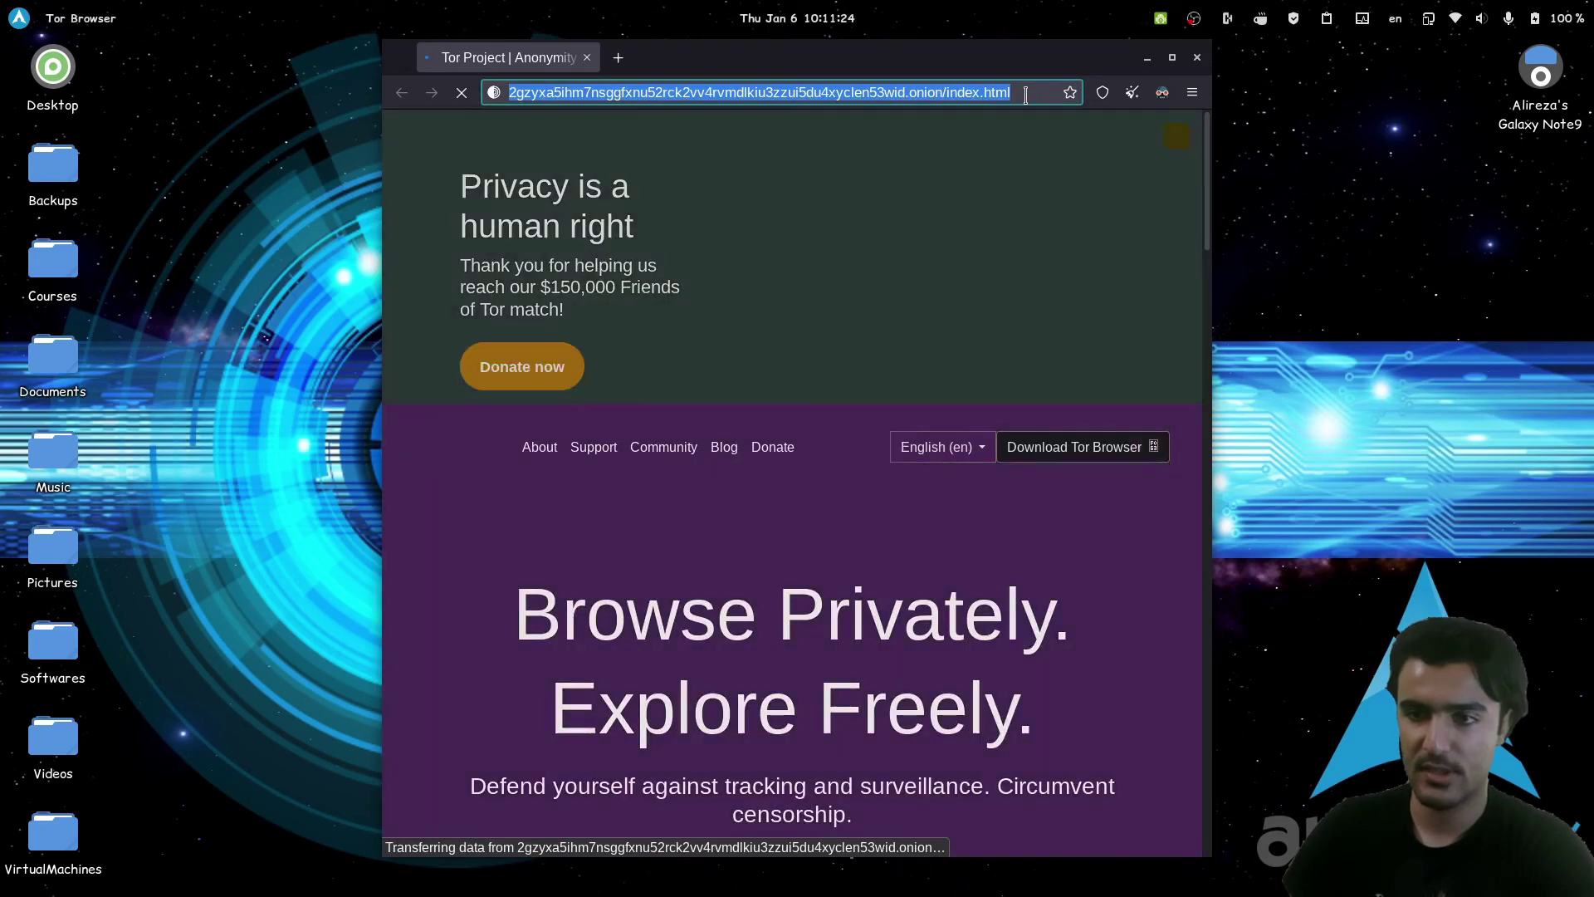
{"action": "left_click", "coordinate": [714, 94]}
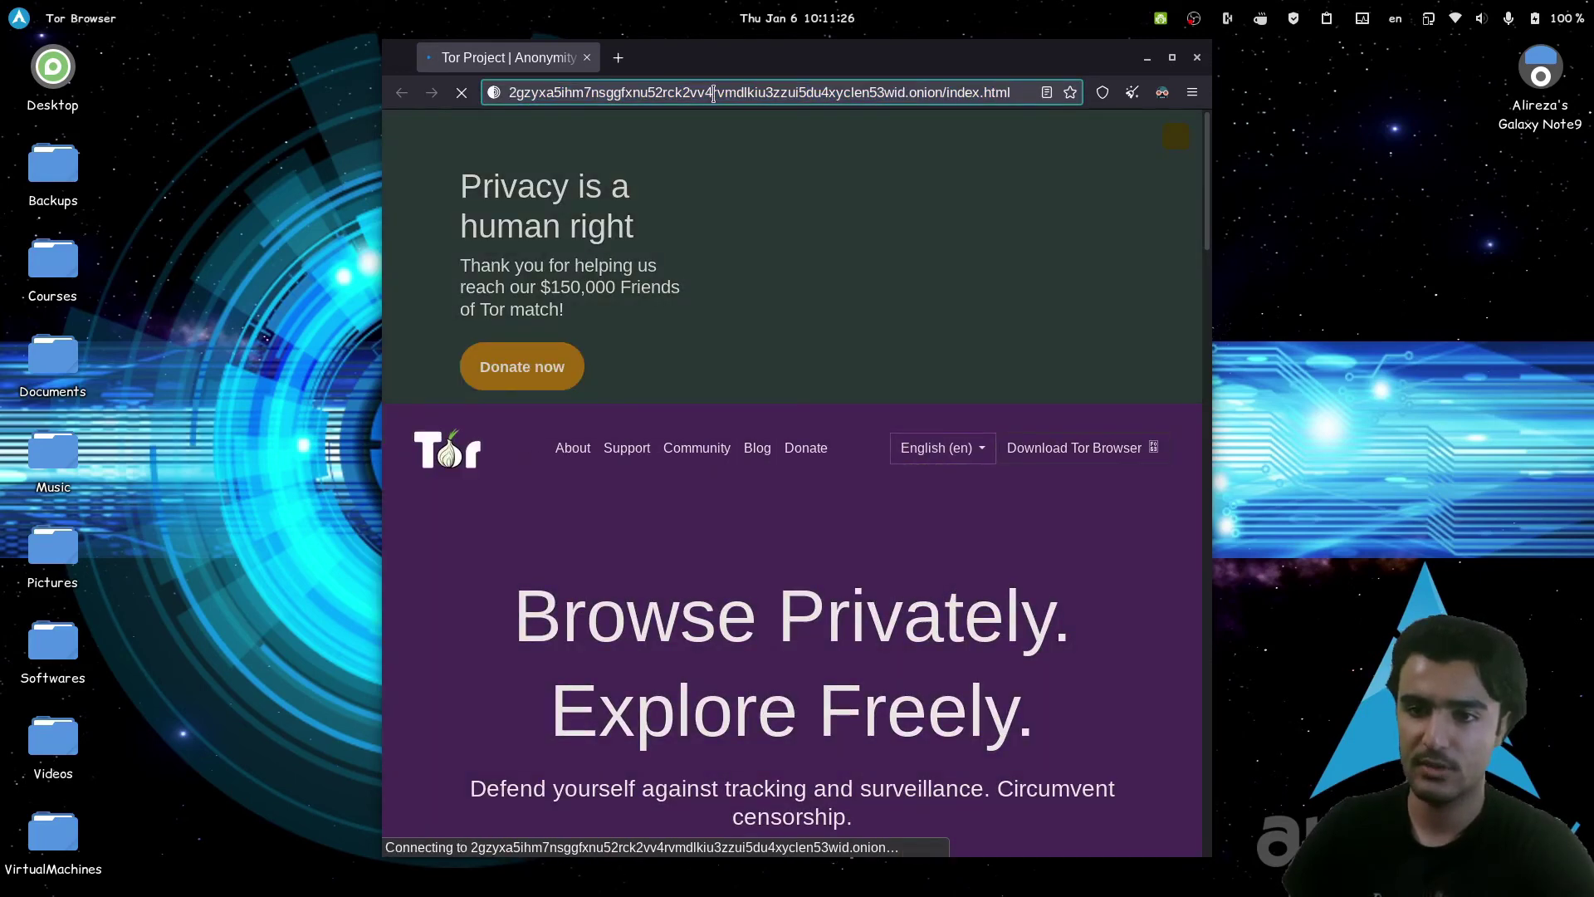
{"action": "double_click", "coordinate": [899, 90]}
{"action": "left_click", "coordinate": [938, 92]}
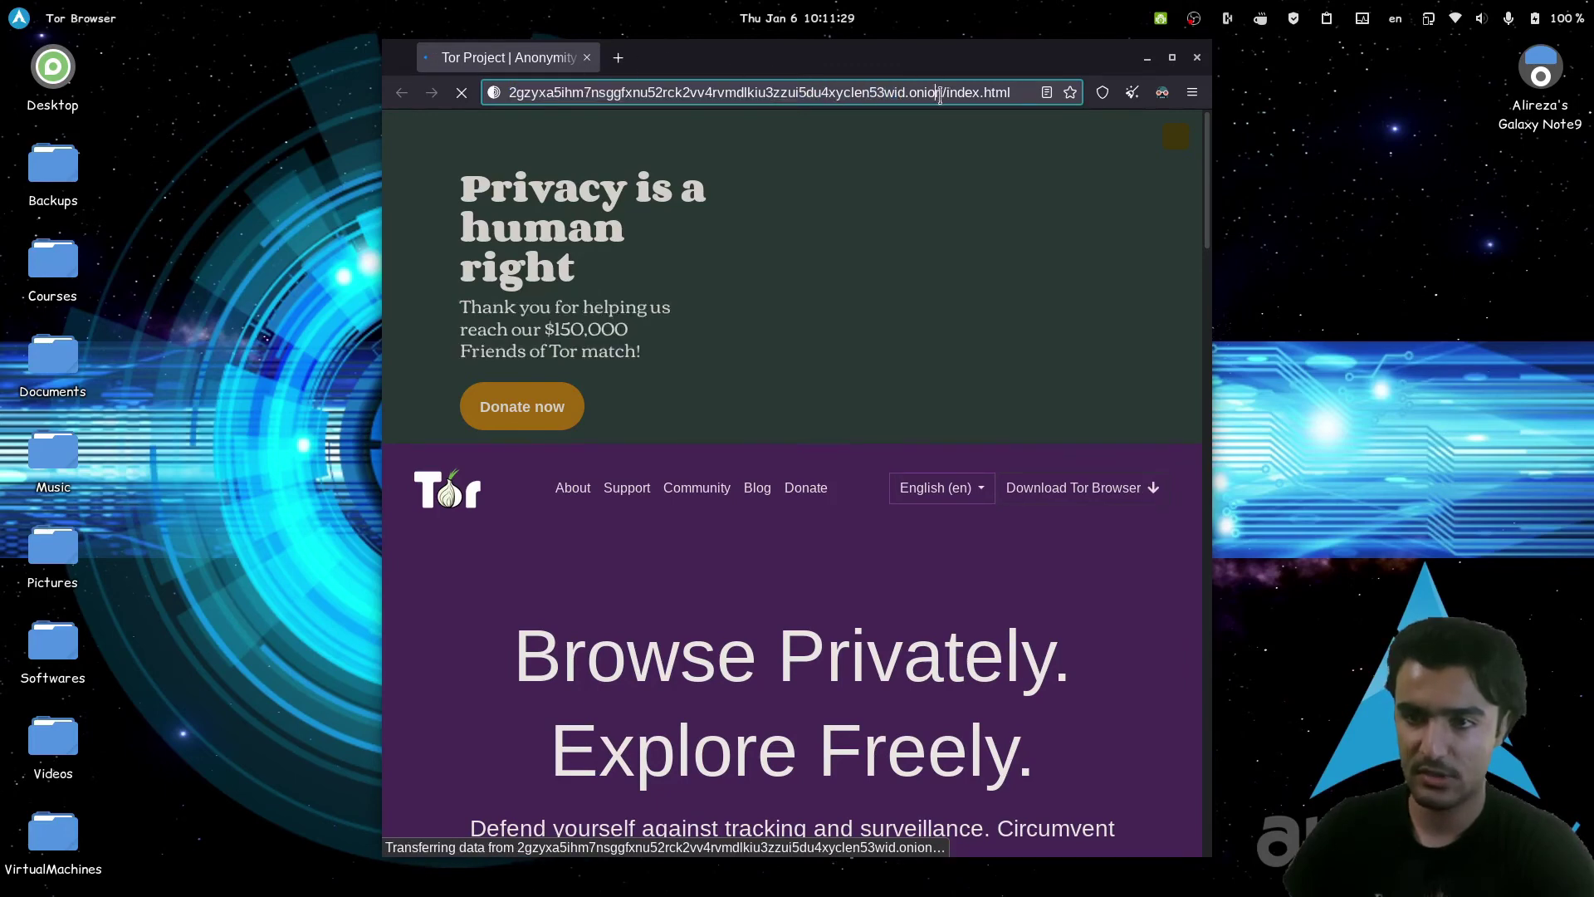
{"action": "left_click", "coordinate": [494, 92]}
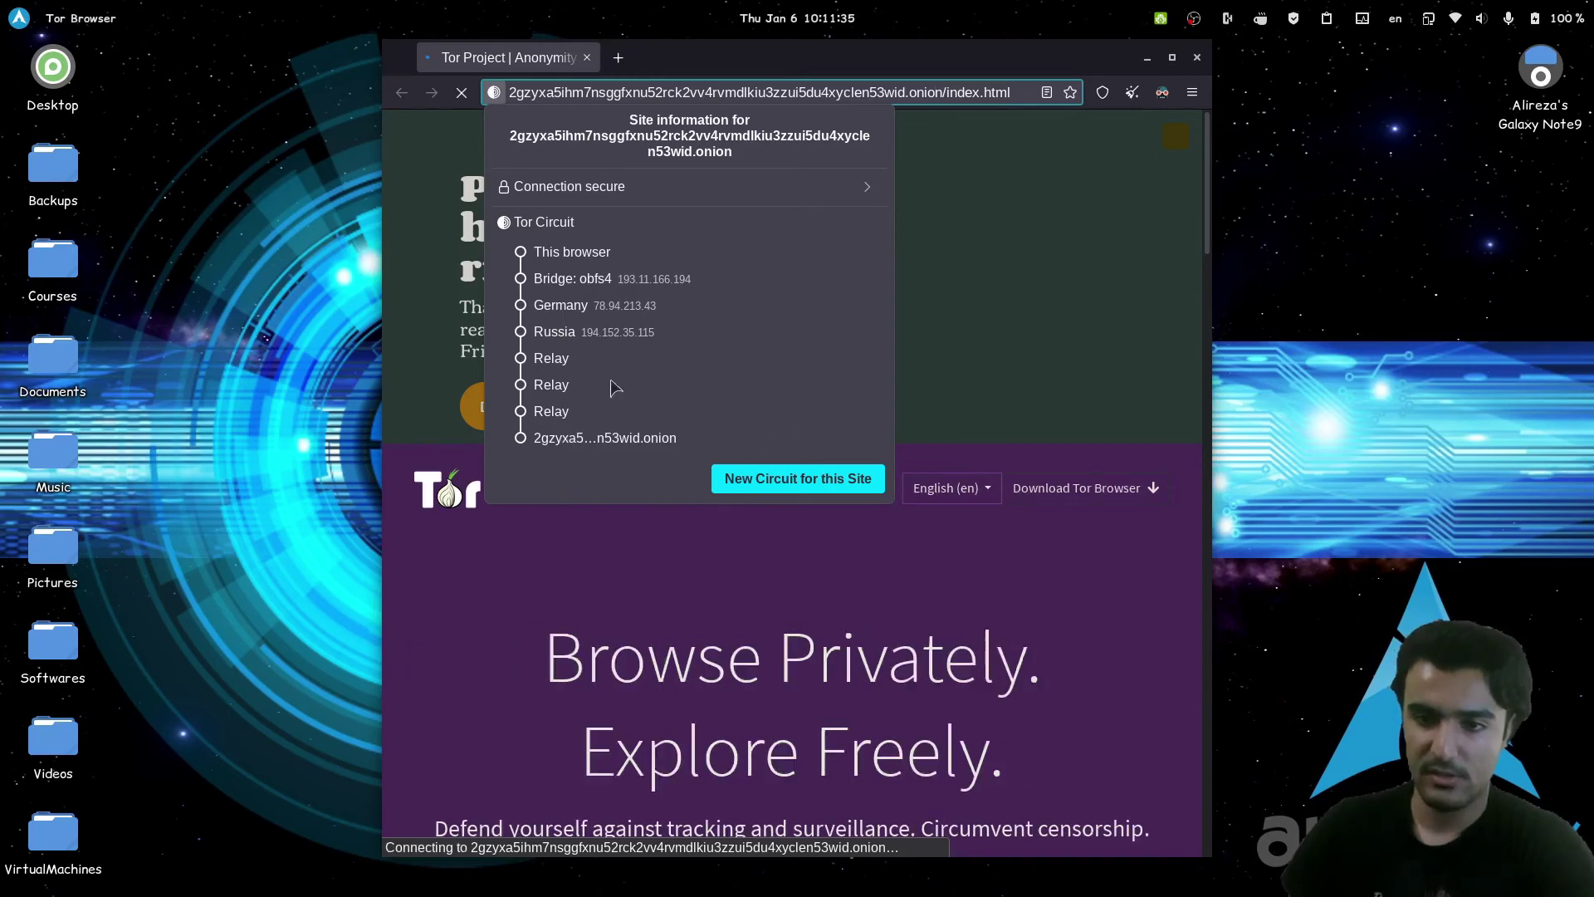
{"action": "left_click", "coordinate": [1025, 331]}
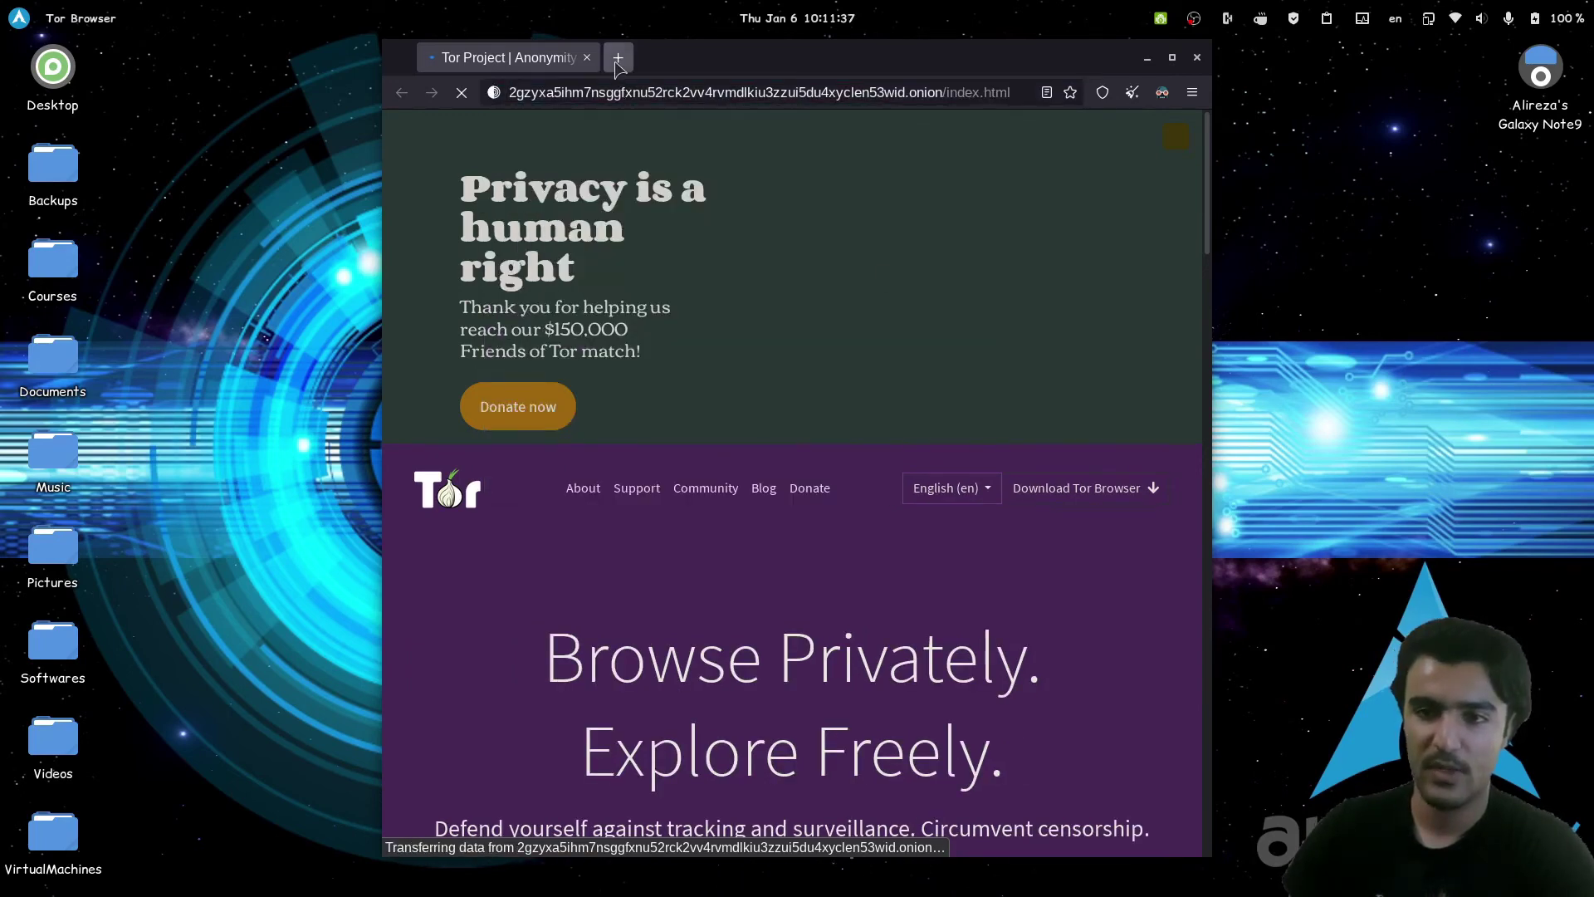
Replace the Tor Project tab with a new one and search for "tor" with DuckDuckGoOnion.
{"action": "left_click", "coordinate": [617, 57]}
{"action": "left_click", "coordinate": [587, 57]}
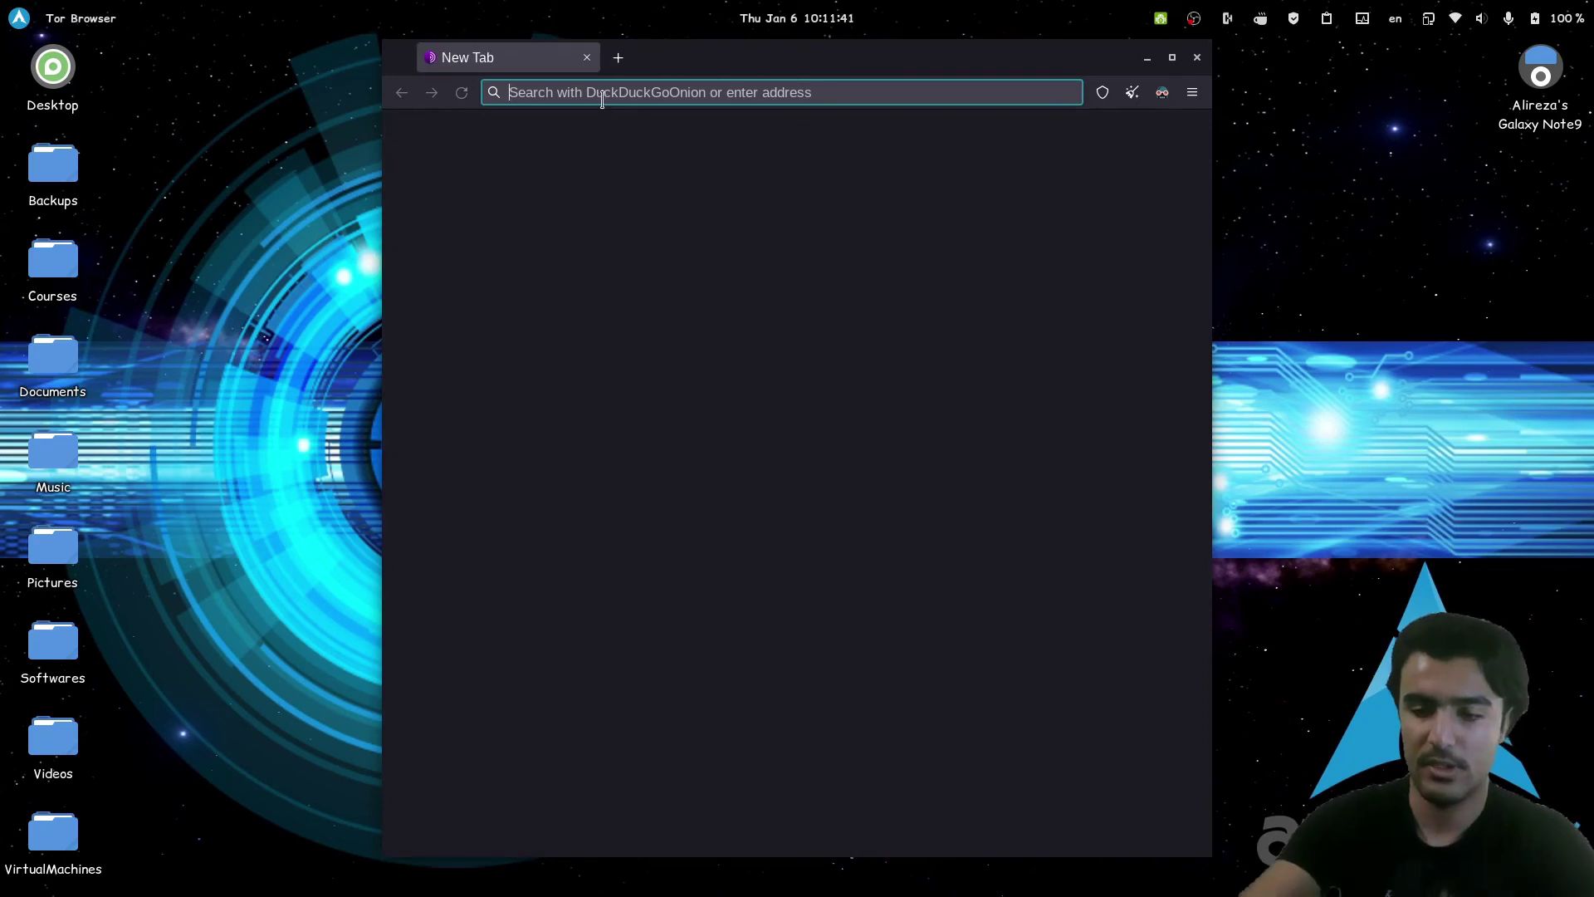
{"action": "type", "text": "tor"}
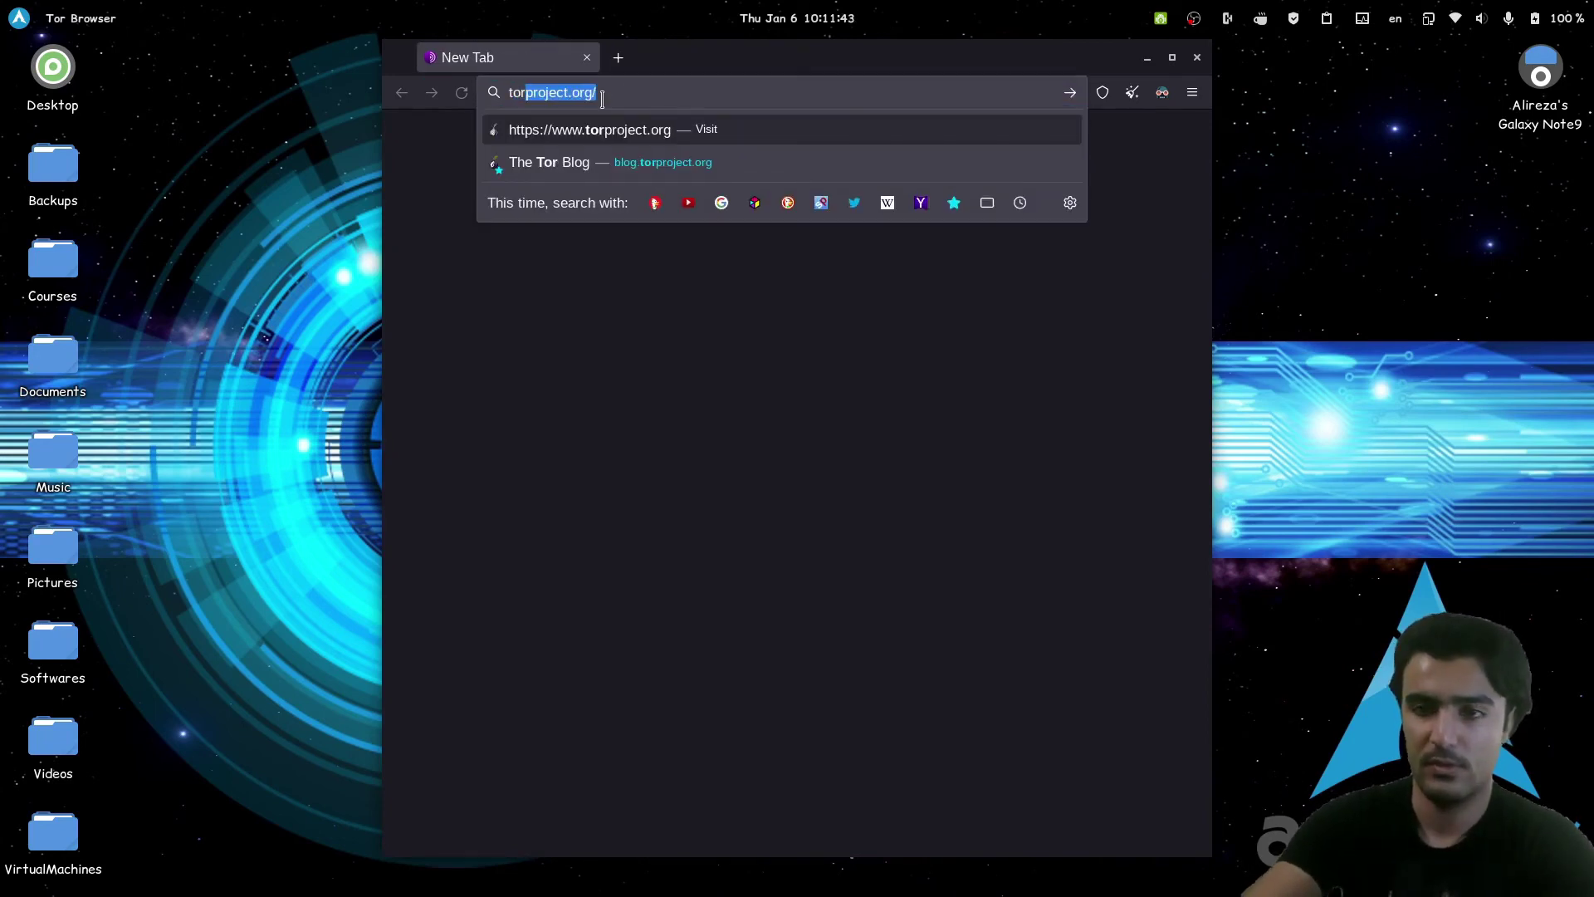
{"action": "key", "text": "BackSpace"}
{"action": "left_click", "coordinate": [548, 131]}
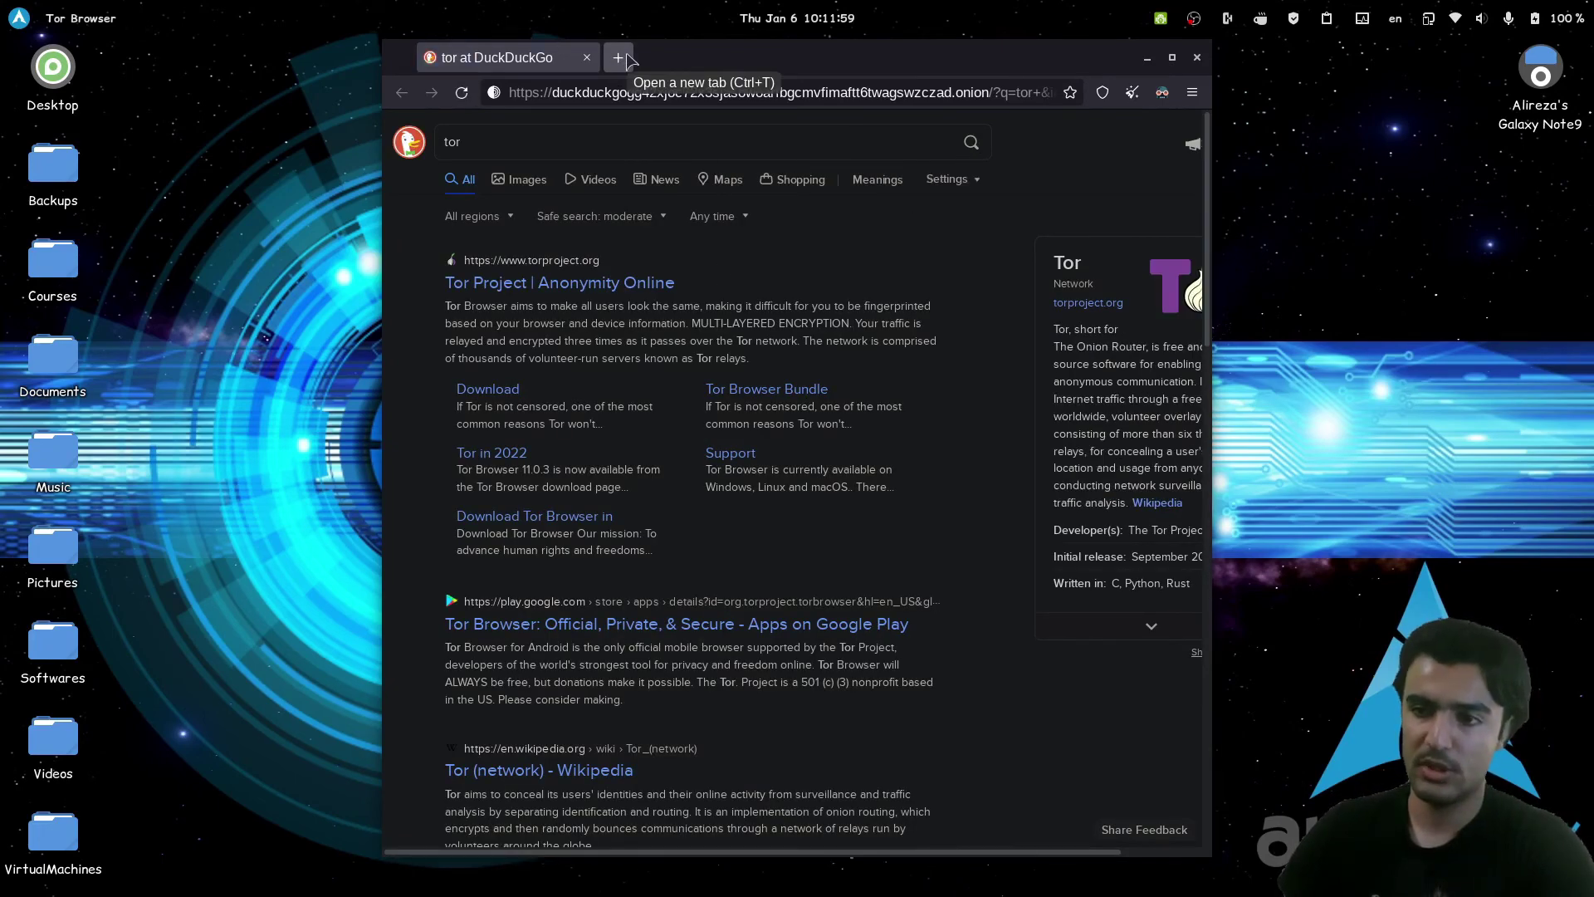
Maximize the browser window and select the whole query in the DuckDuckGo search box.
{"action": "double_click", "coordinate": [825, 52]}
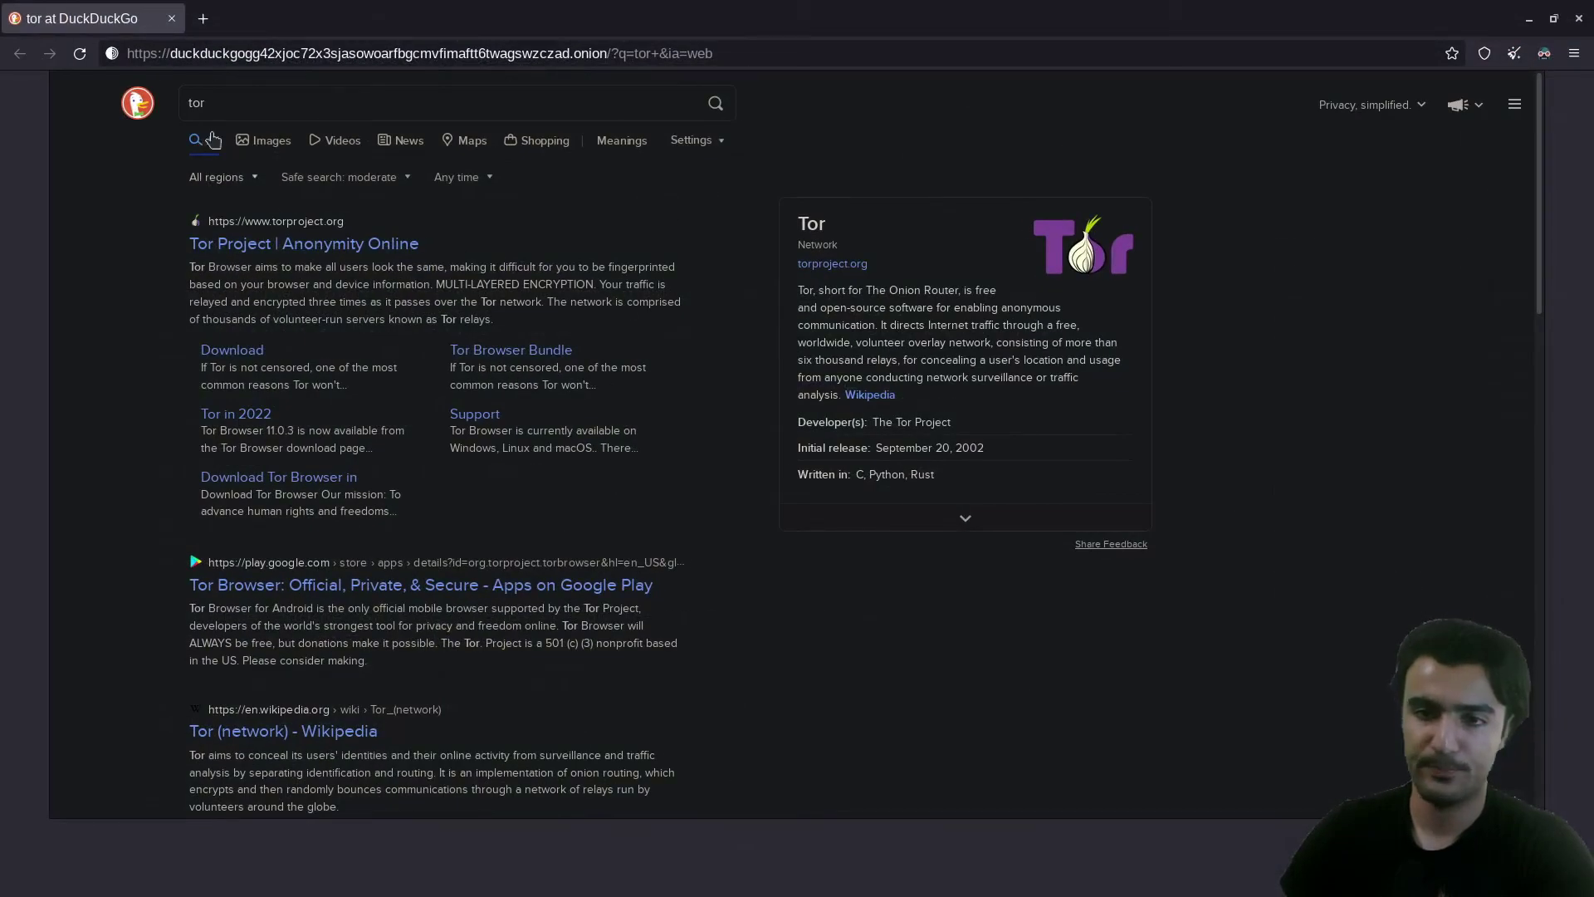
{"action": "left_click", "coordinate": [293, 101]}
{"action": "key", "text": "ctrl+a"}
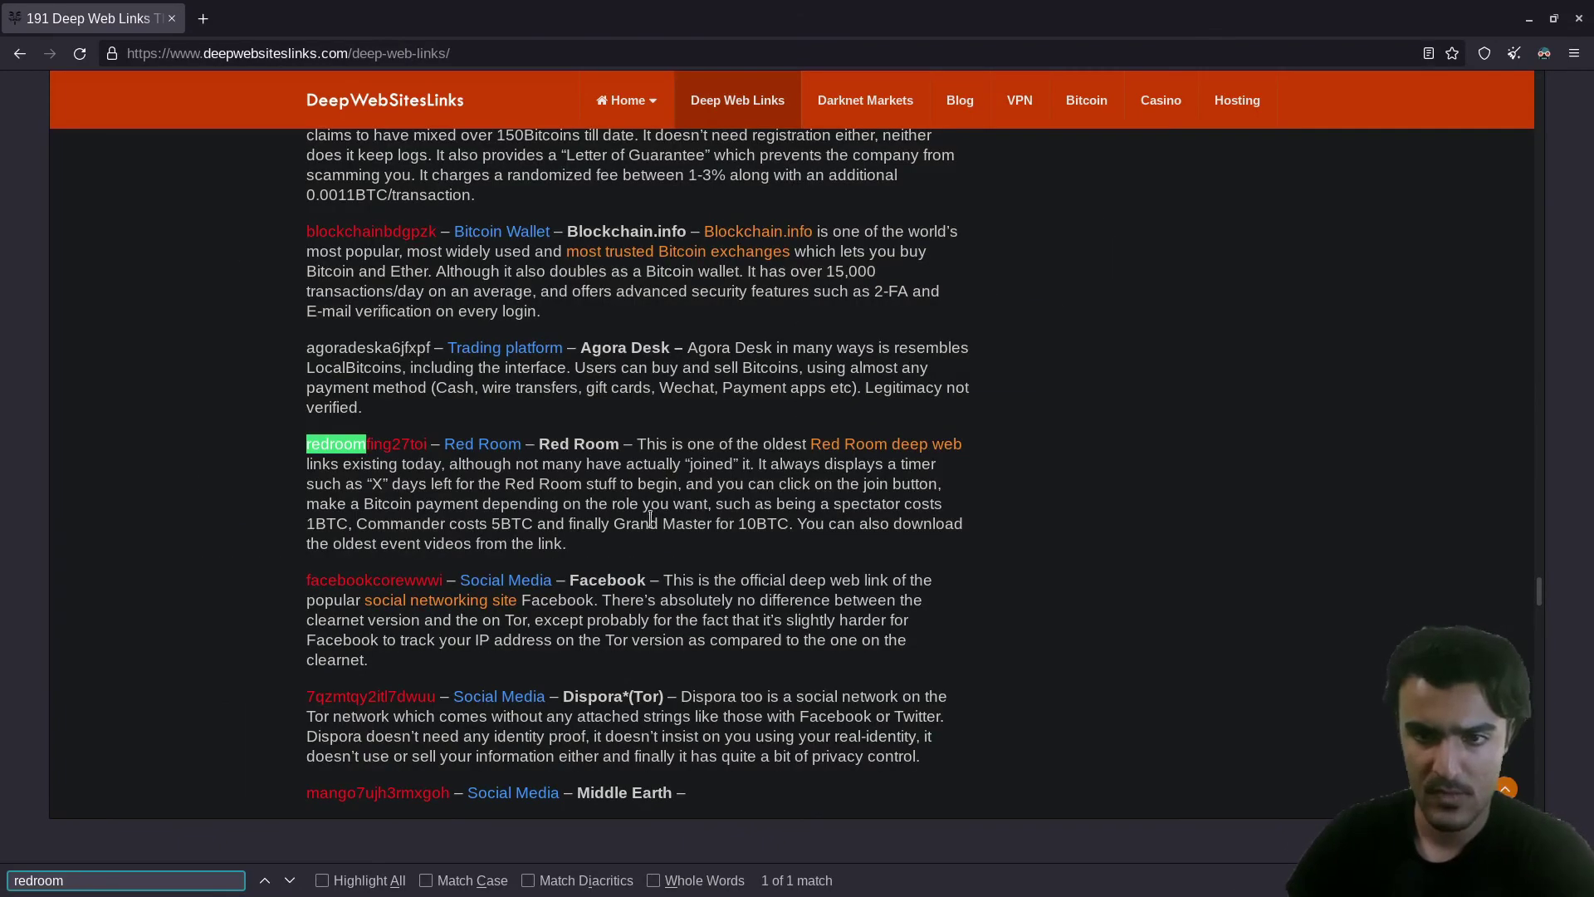
Copy redroomfing27toi from the Red Room entry and go to redroomfing27toi.onion in a new tab.
{"action": "left_click", "coordinate": [341, 480]}
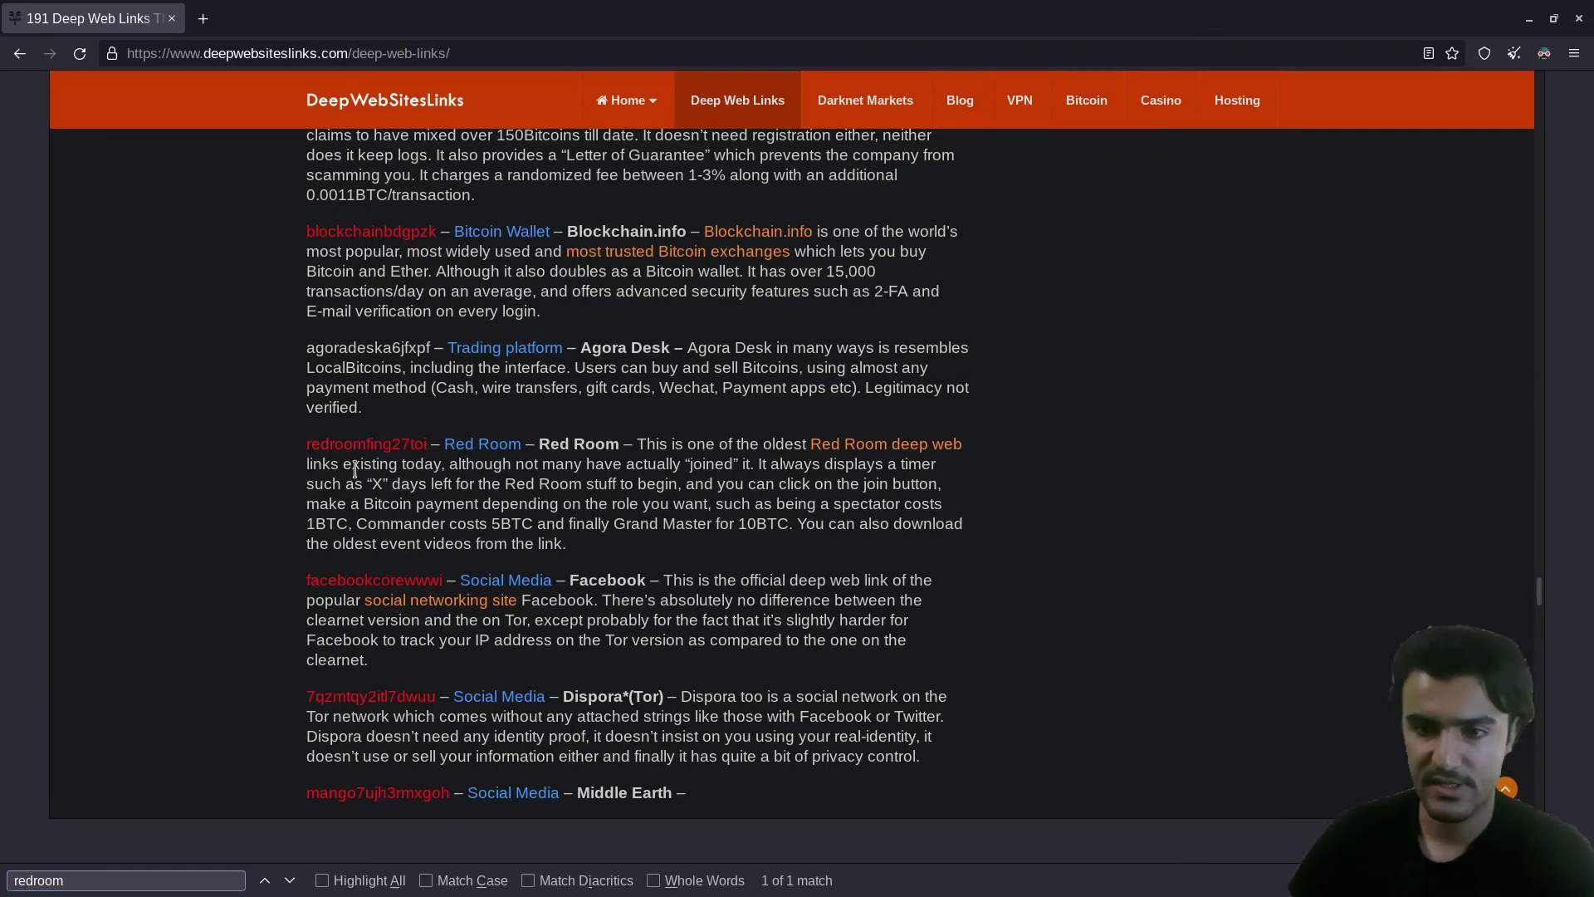
{"action": "double_click", "coordinate": [367, 440]}
{"action": "key", "text": "ctrl+c"}
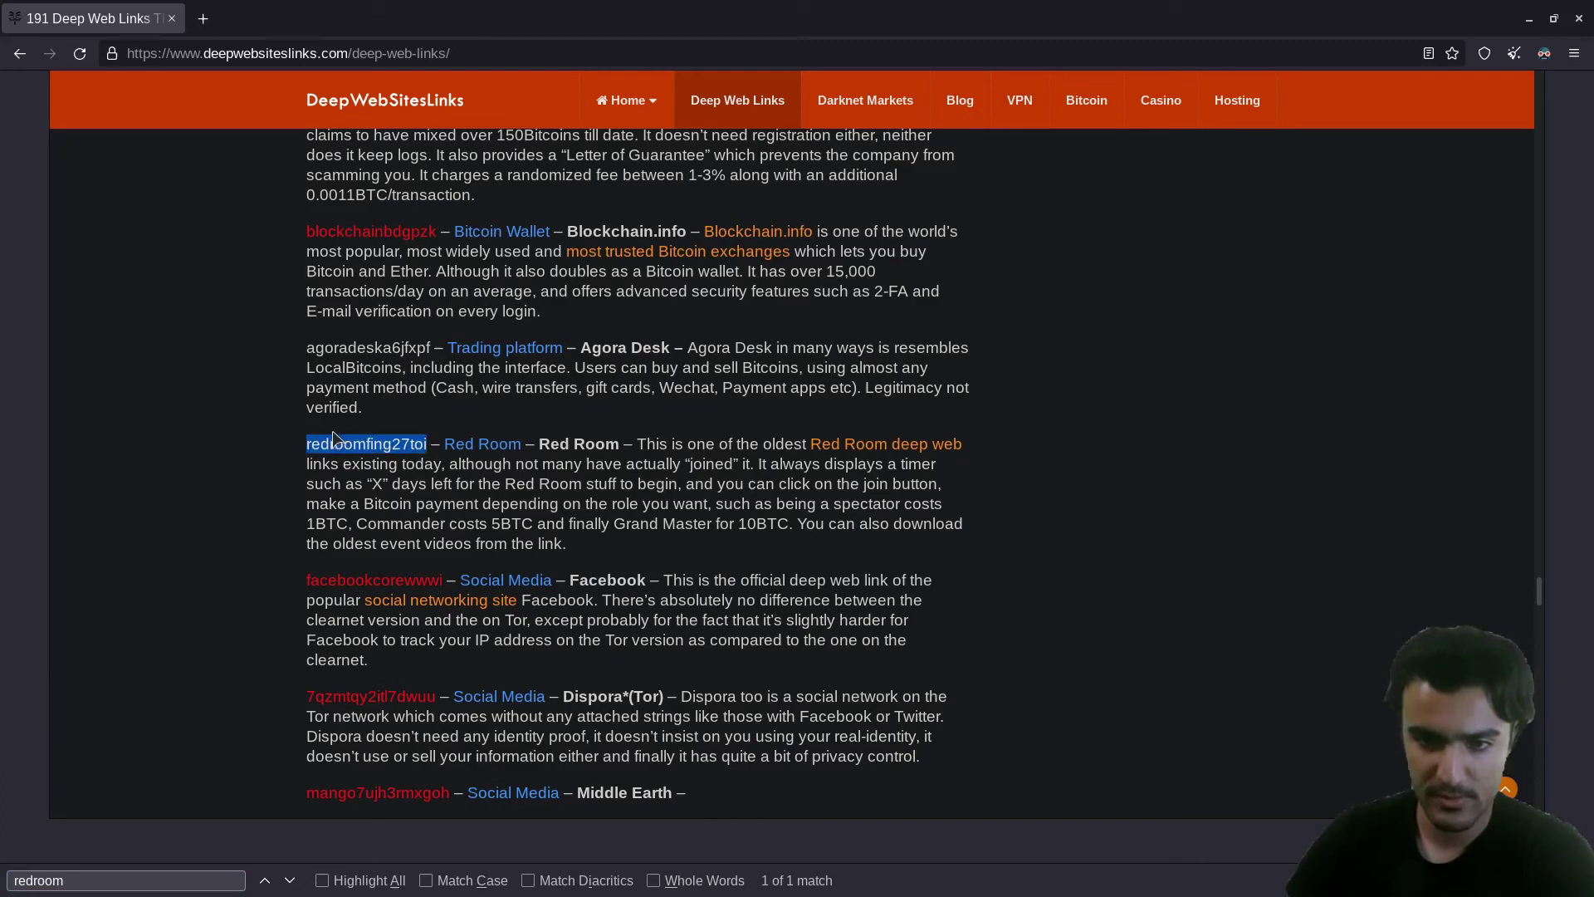
{"action": "left_click", "coordinate": [202, 18]}
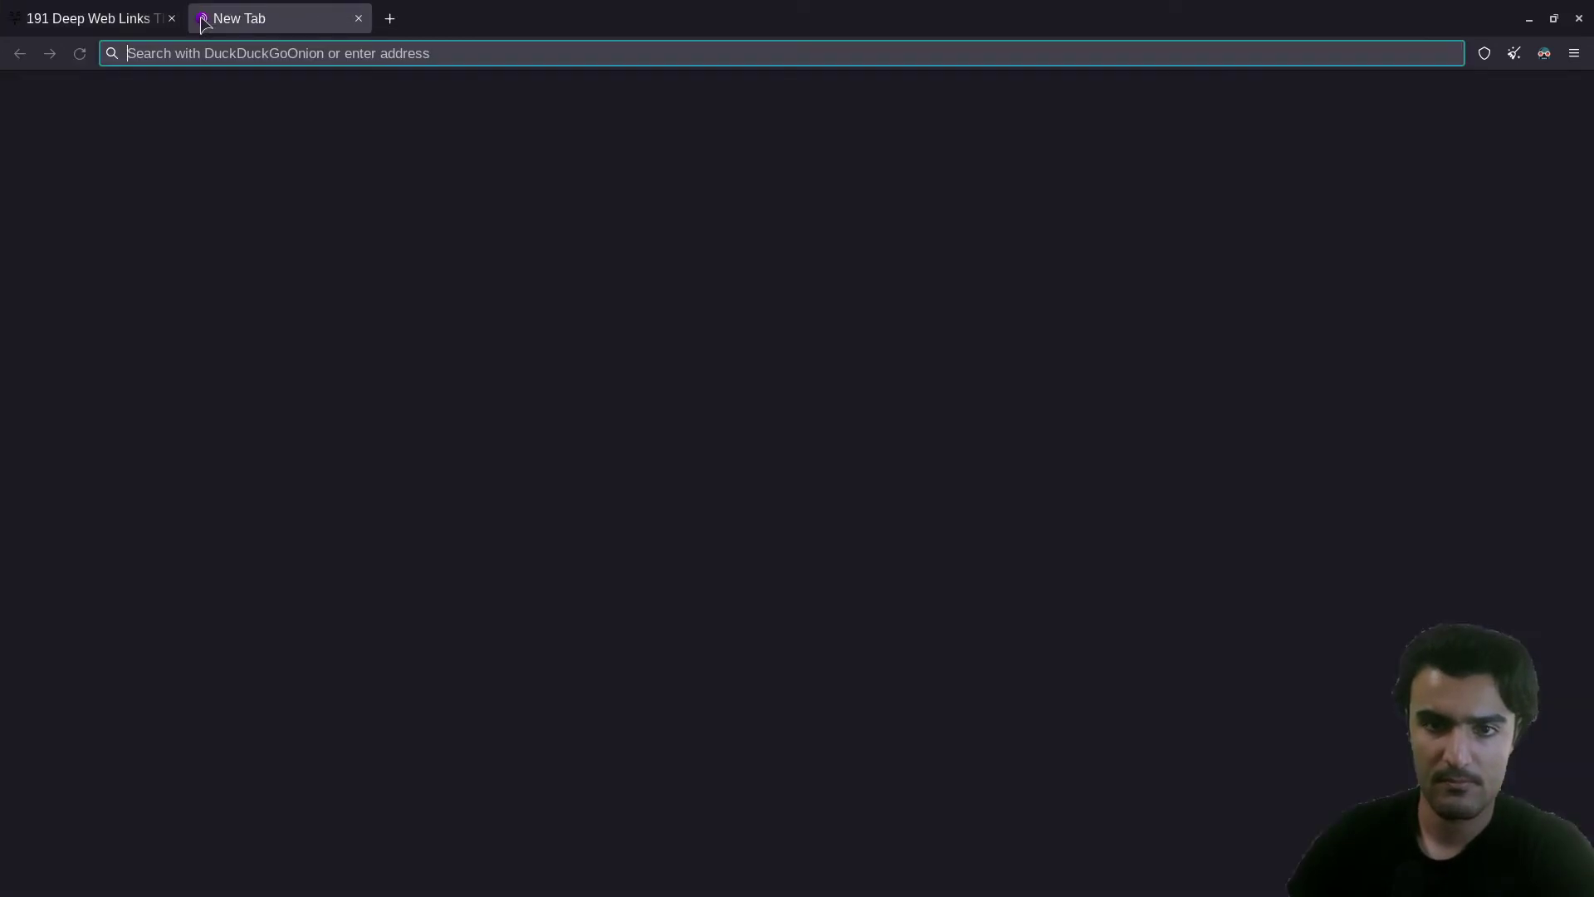
{"action": "key", "text": "ctrl+v"}
{"action": "type", "text": ".onio"}
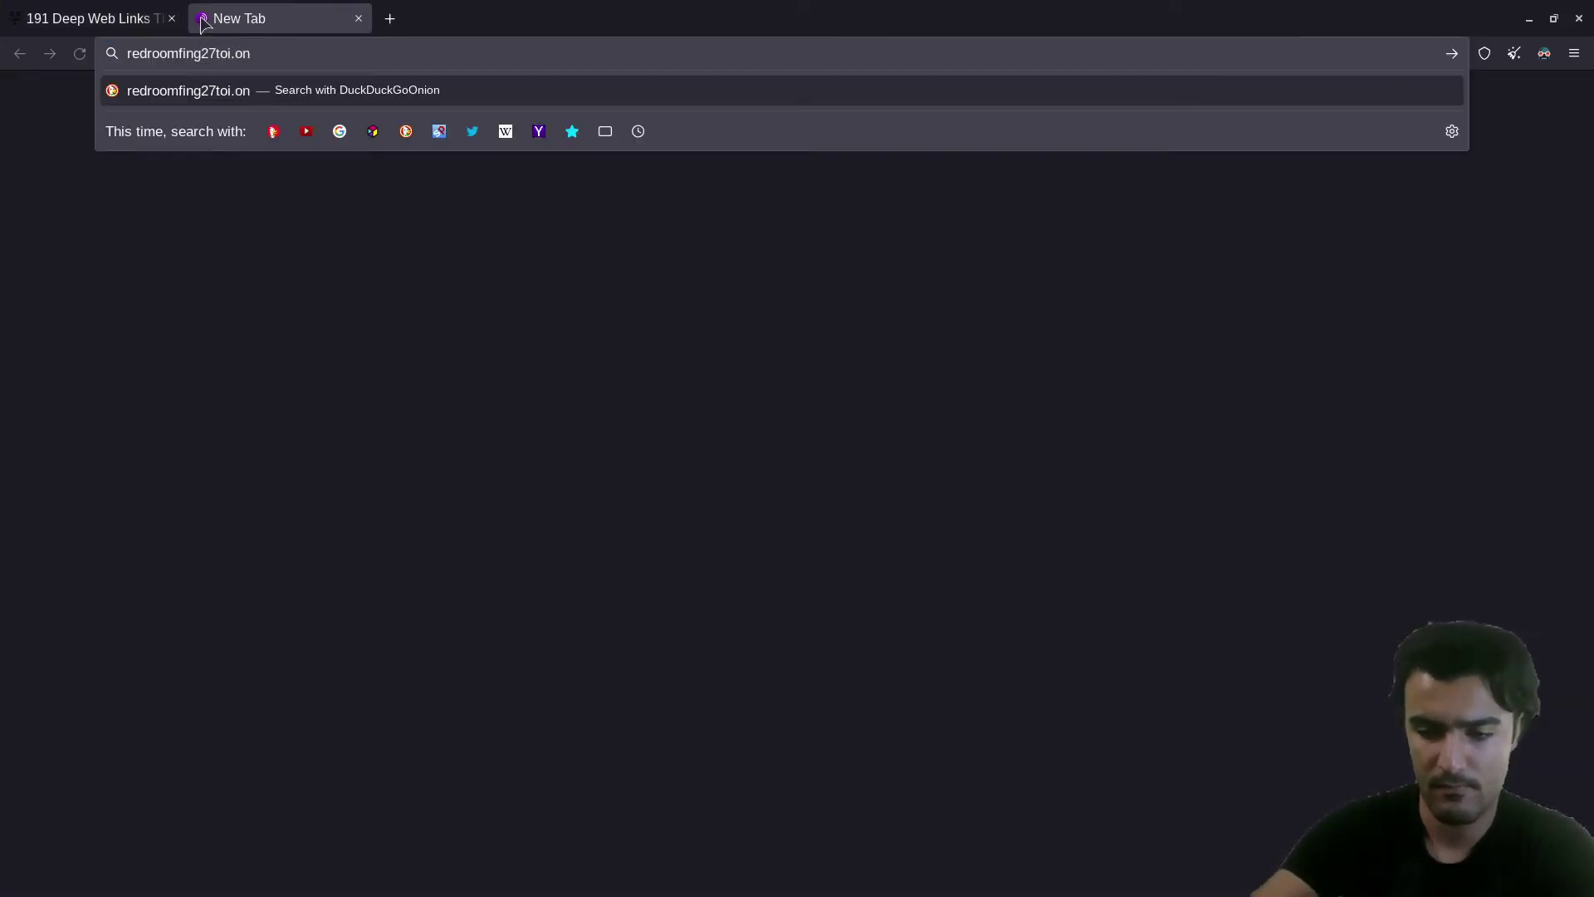
{"action": "type", "text": "n"}
{"action": "key", "text": "Return"}
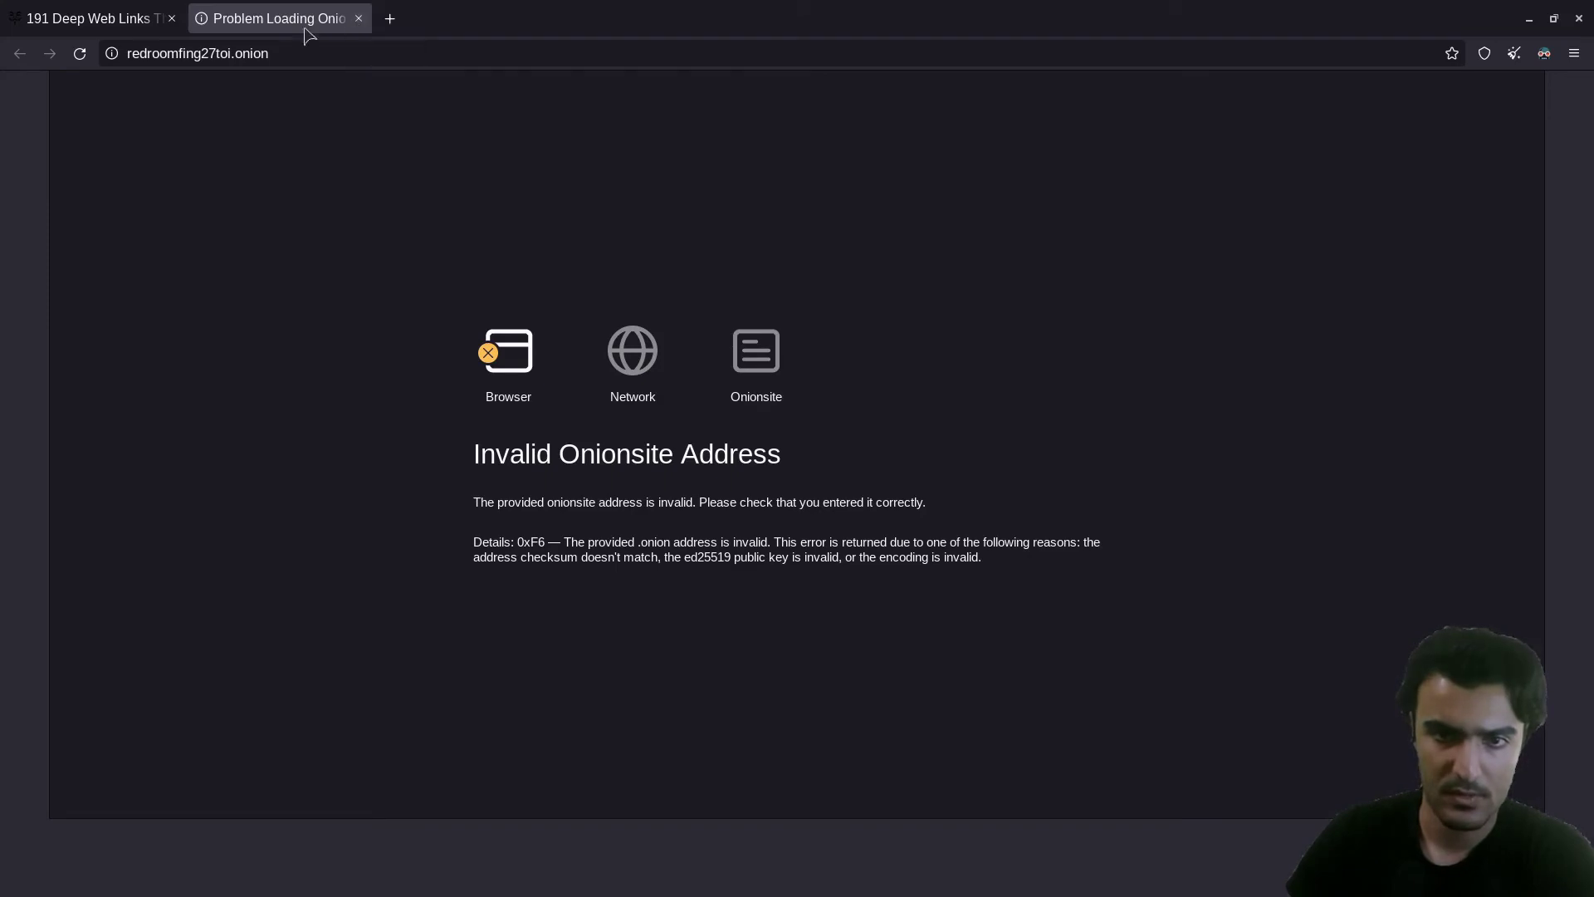
Return to the Deep Web Links page and find the next occurrence of "redroom".
{"action": "left_click", "coordinate": [83, 18]}
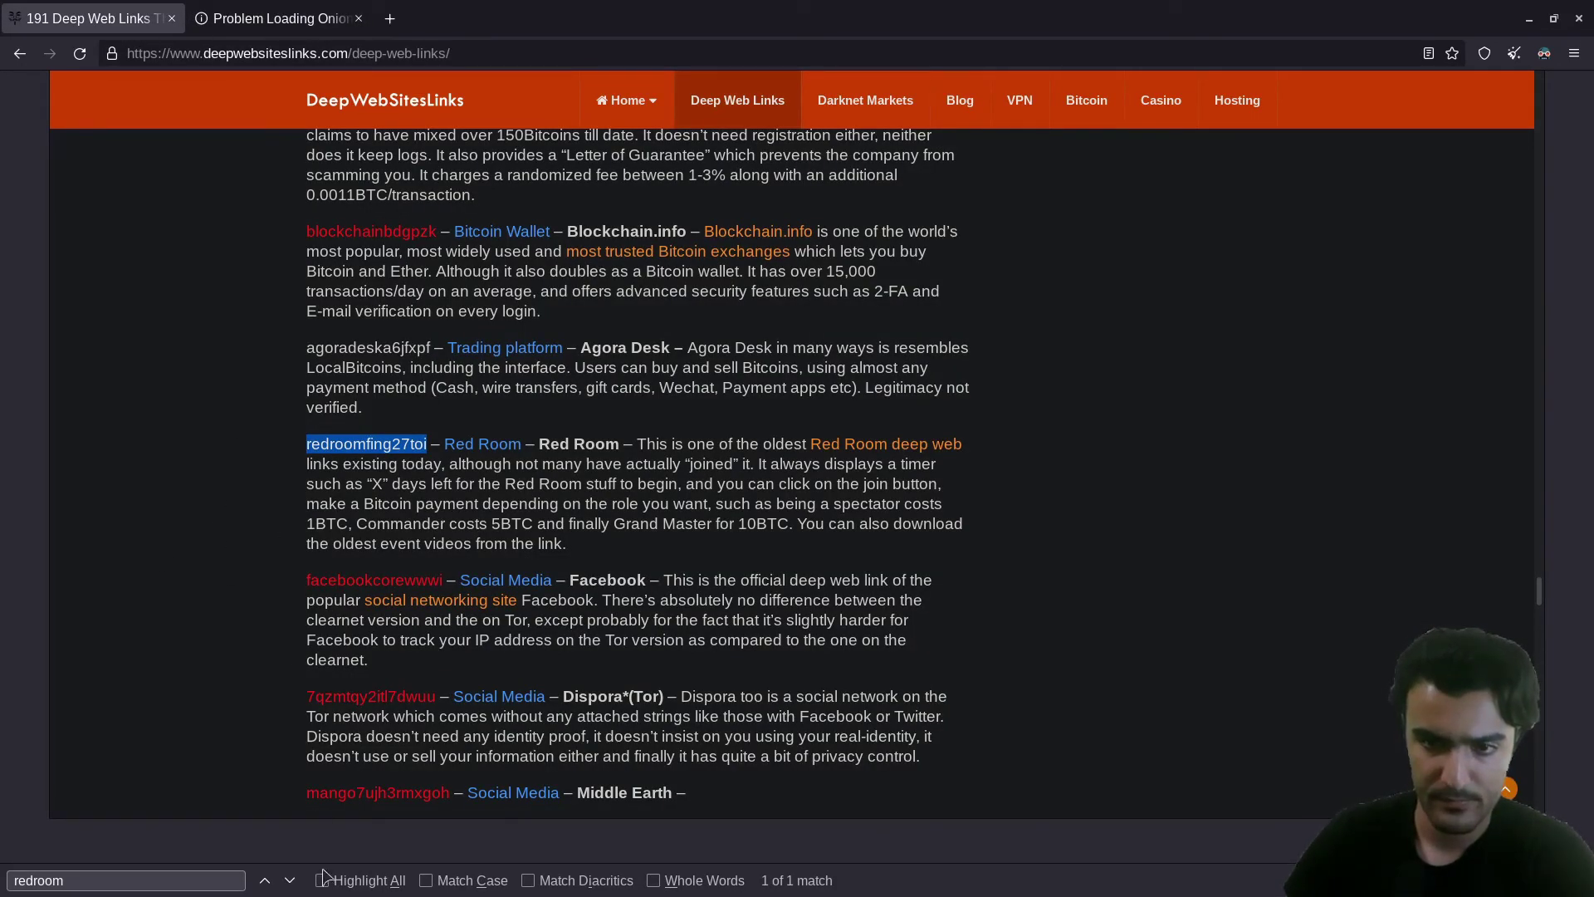
{"action": "left_click", "coordinate": [290, 882]}
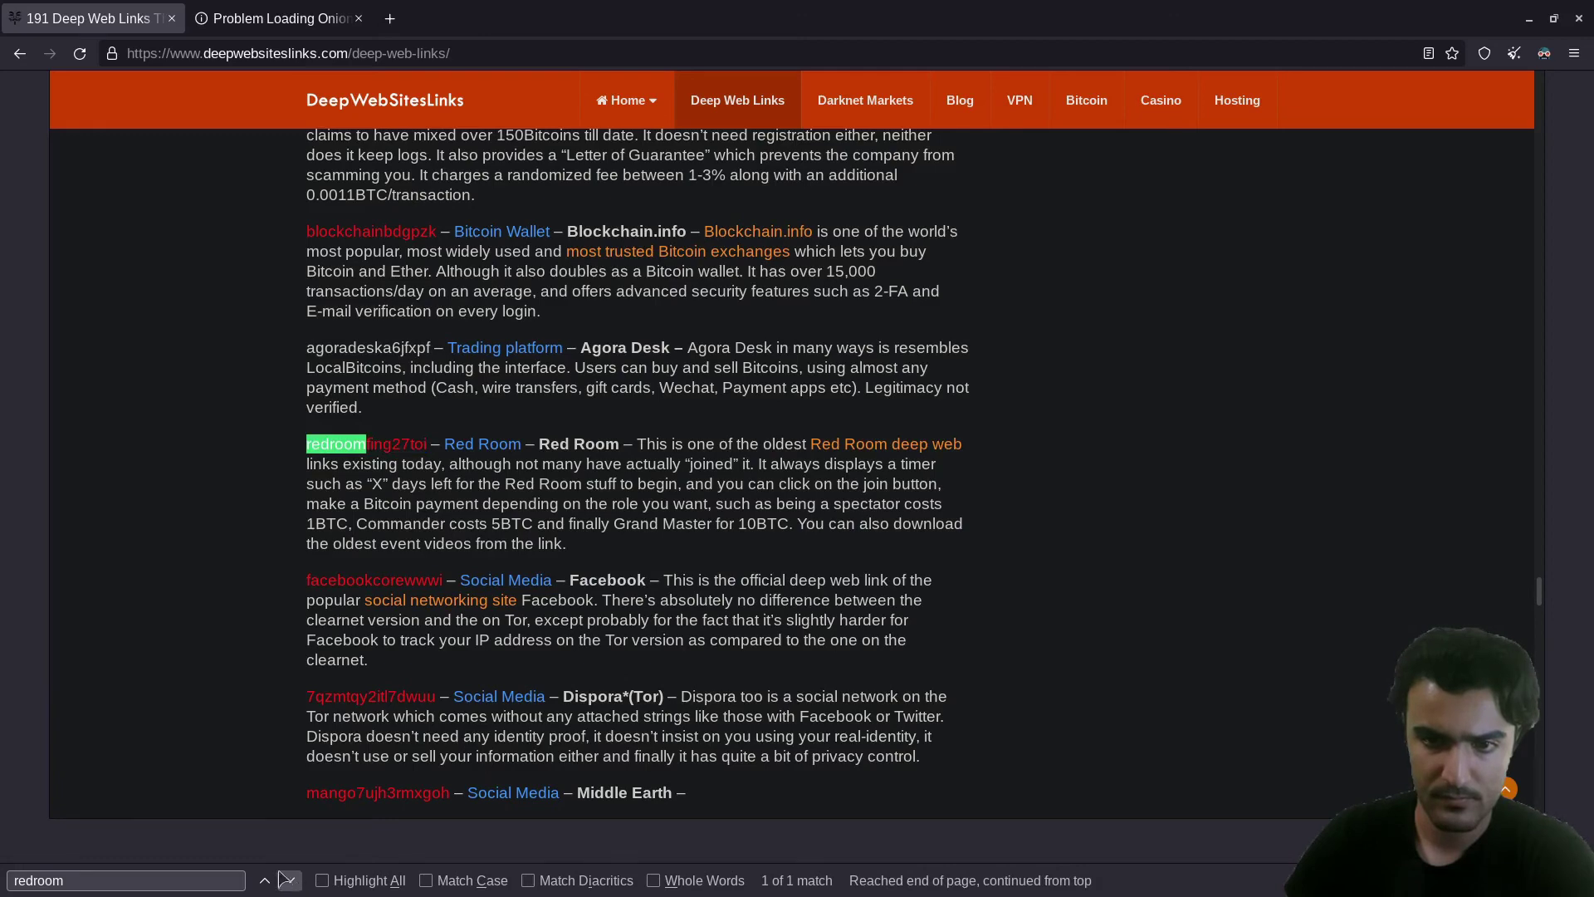